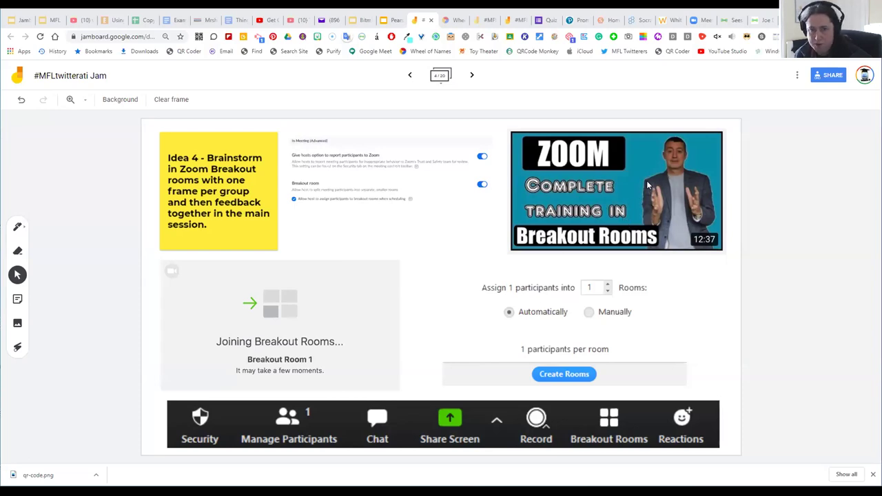
Step: Examine the teaching ideas on frames 5 to 20 of the #MFLtwitterati Jam, one frame after another
{"action": "left_click", "coordinate": [472, 77]}
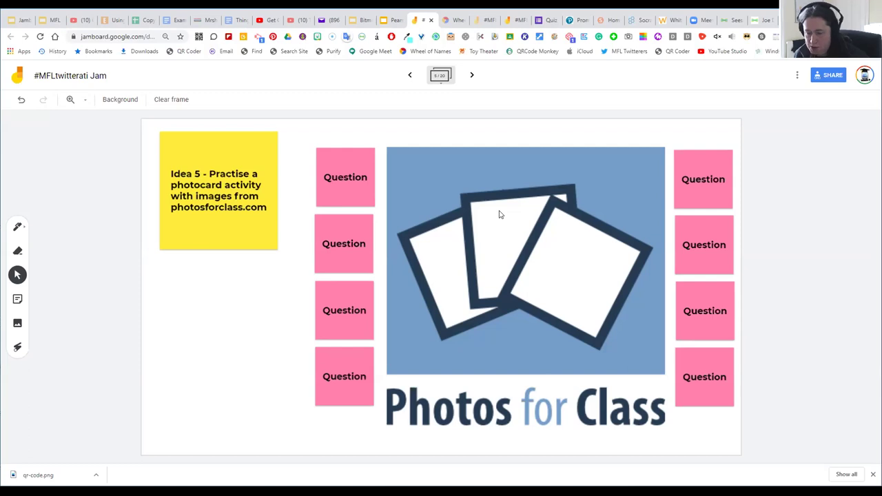
{"action": "left_click", "coordinate": [472, 77]}
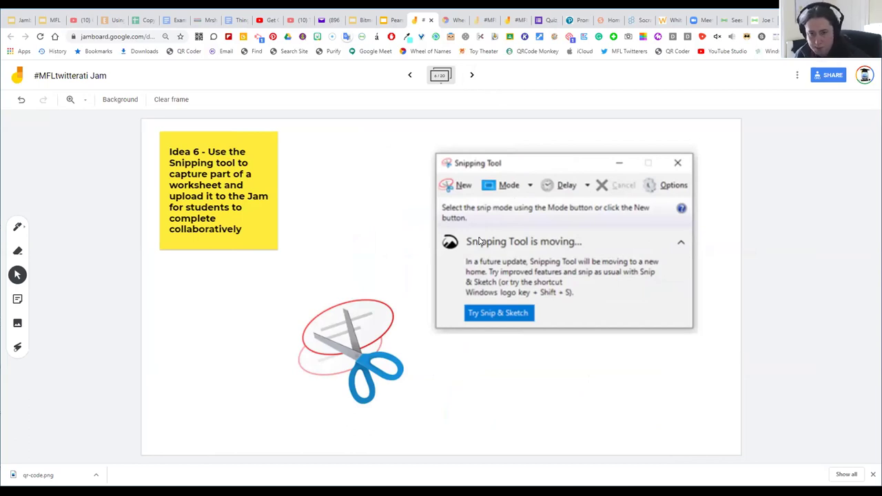
{"action": "left_click", "coordinate": [469, 76]}
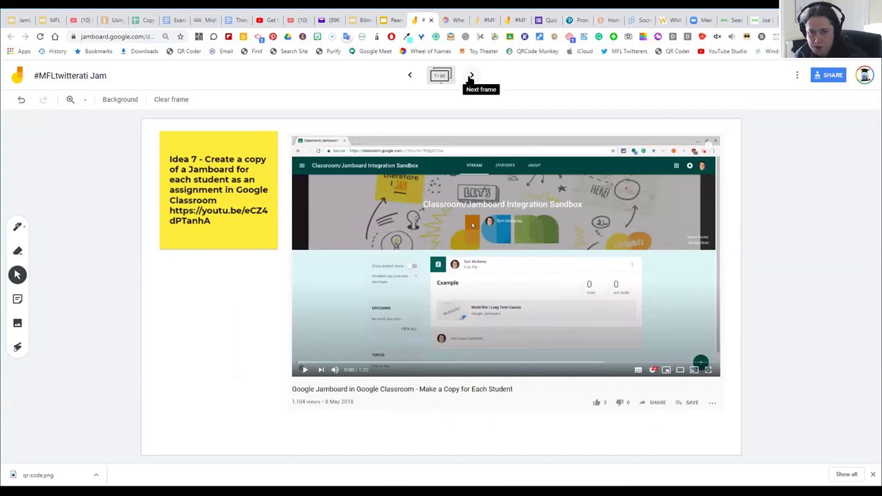
{"action": "left_click", "coordinate": [470, 76]}
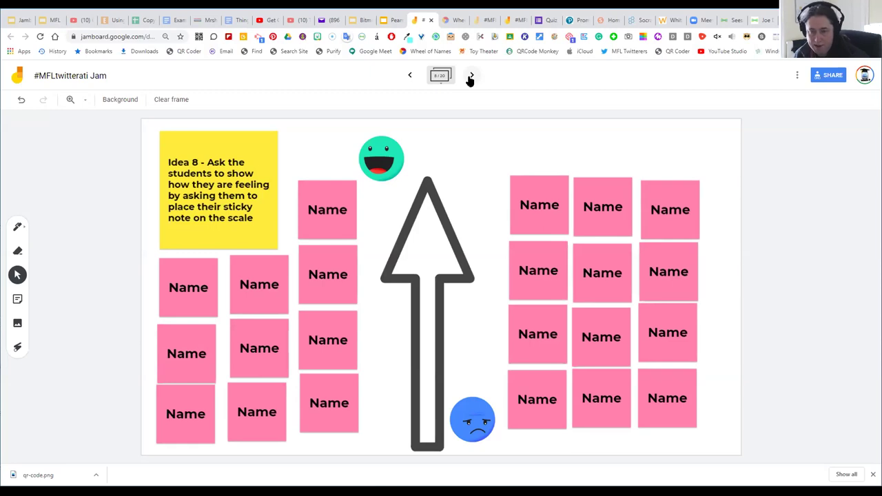
{"action": "left_click", "coordinate": [470, 76]}
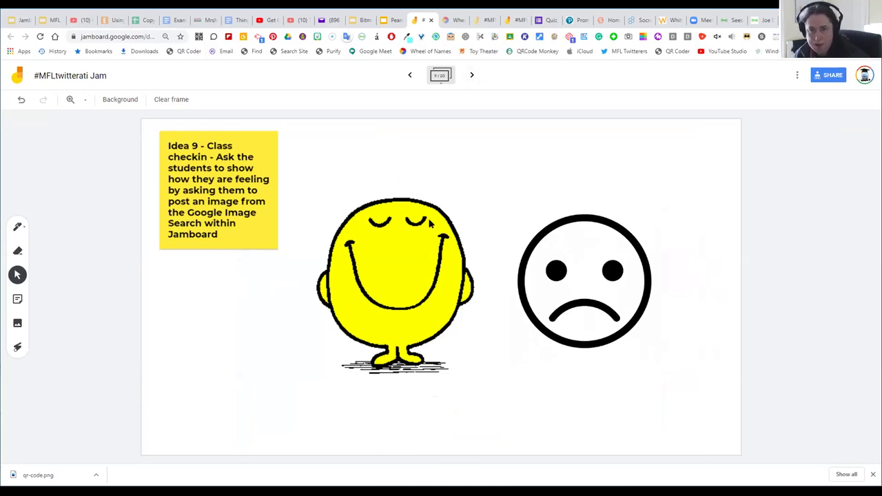
{"action": "left_click", "coordinate": [471, 77]}
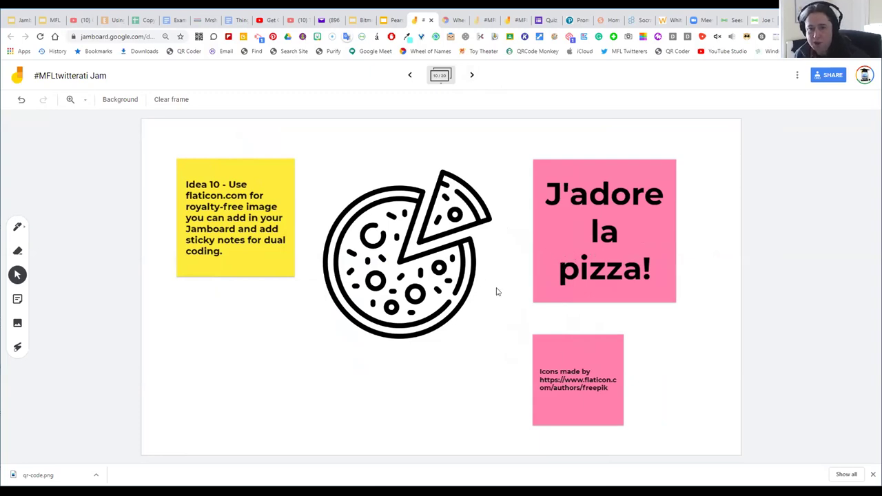
{"action": "left_click", "coordinate": [471, 75]}
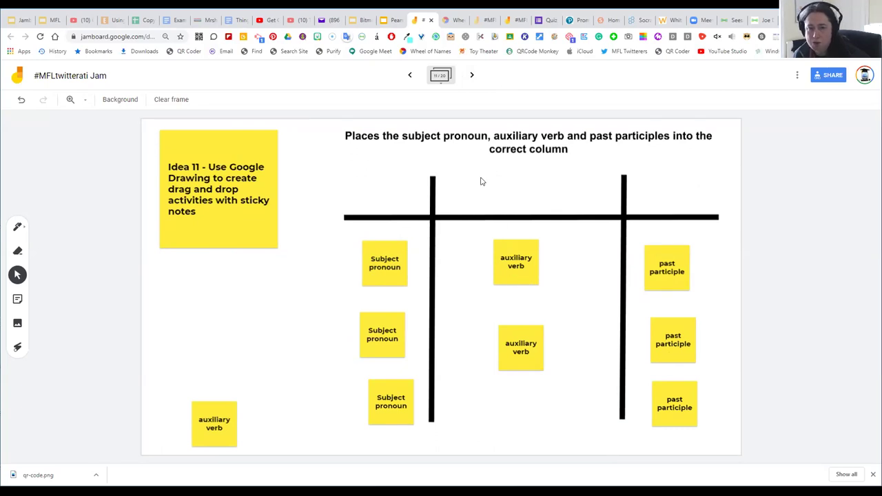
{"action": "left_click", "coordinate": [469, 76]}
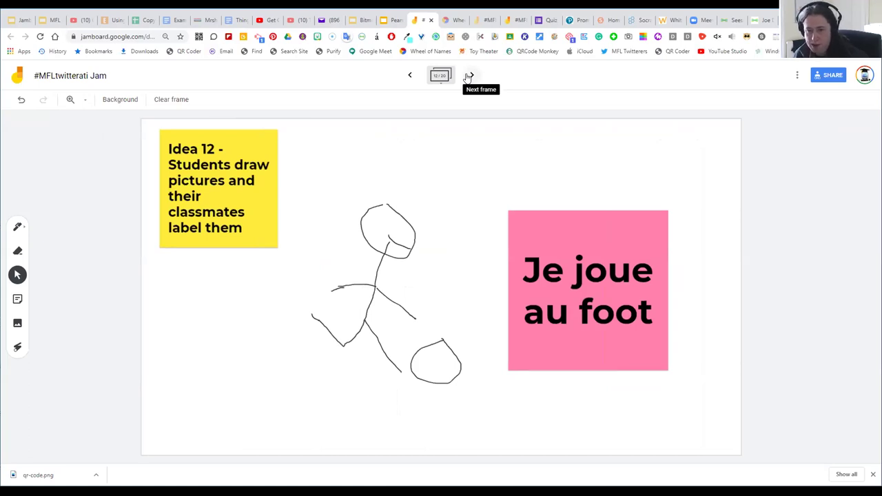
{"action": "left_click", "coordinate": [471, 77]}
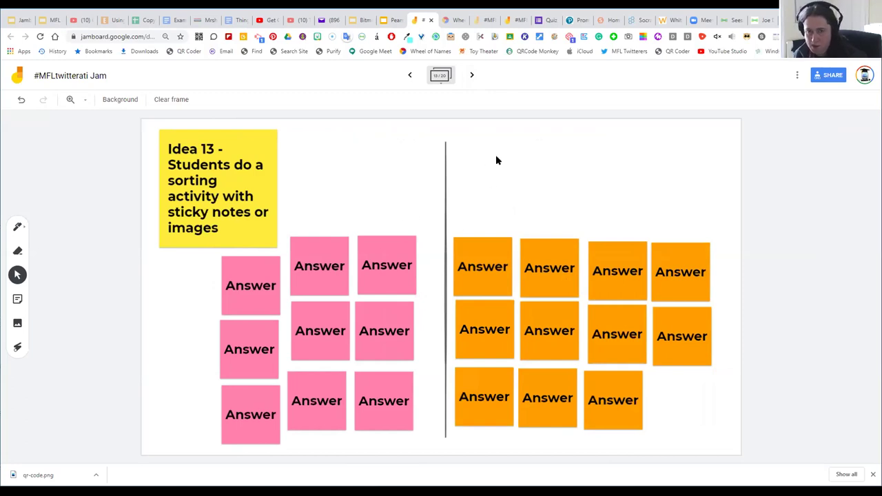
{"action": "left_click", "coordinate": [472, 76]}
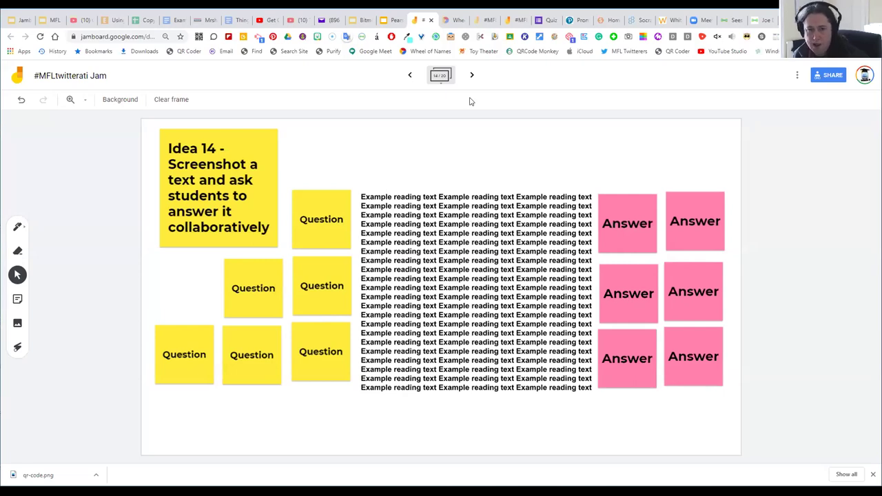
{"action": "left_click", "coordinate": [470, 76]}
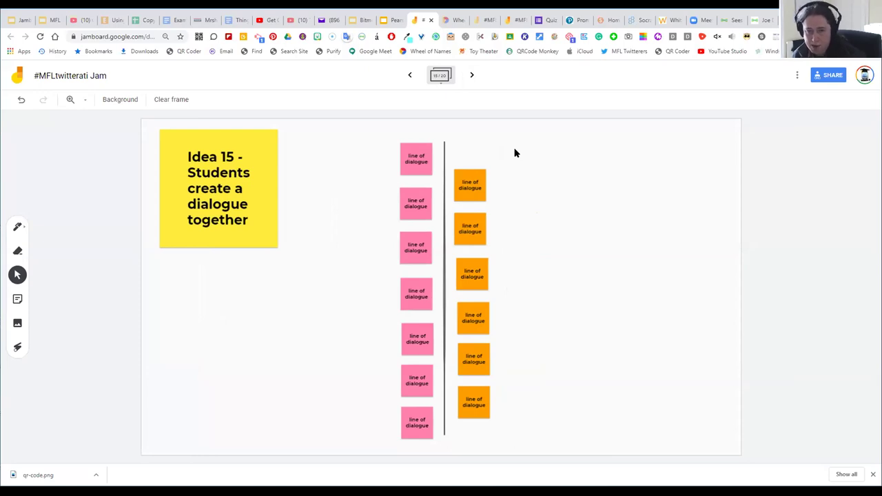
{"action": "left_click", "coordinate": [472, 76]}
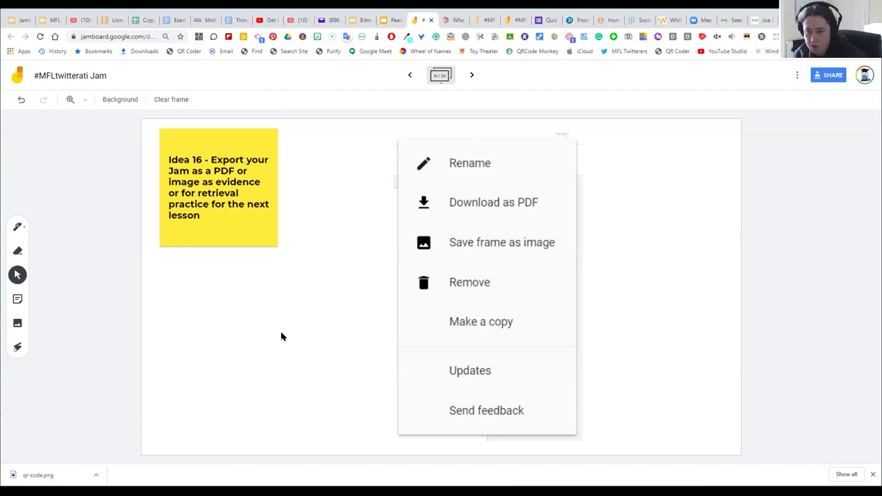
{"action": "left_click", "coordinate": [471, 76]}
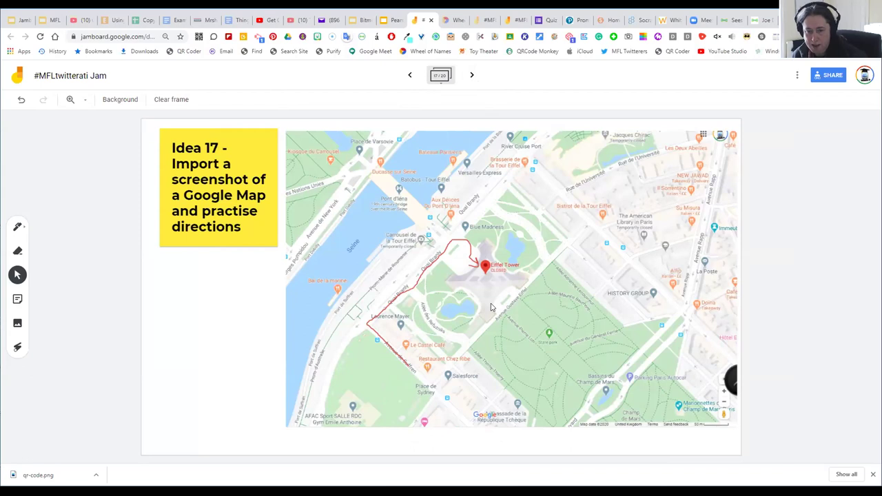
{"action": "left_click", "coordinate": [471, 76]}
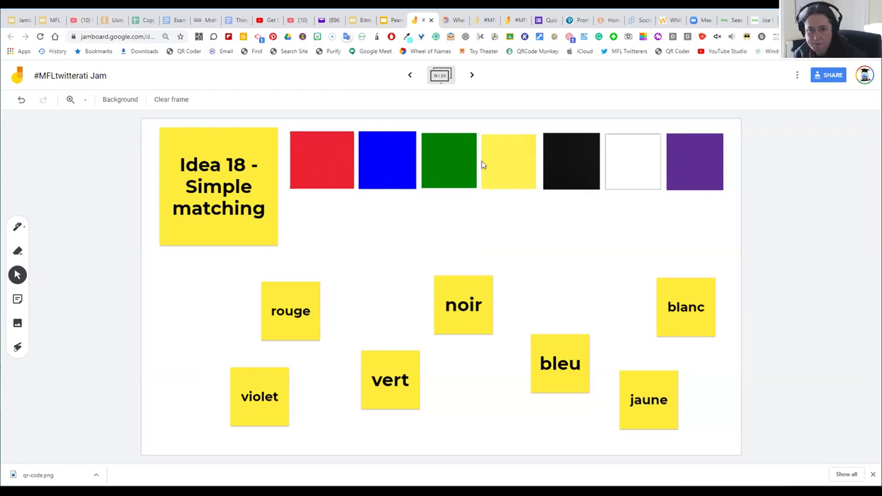
{"action": "left_click", "coordinate": [471, 76]}
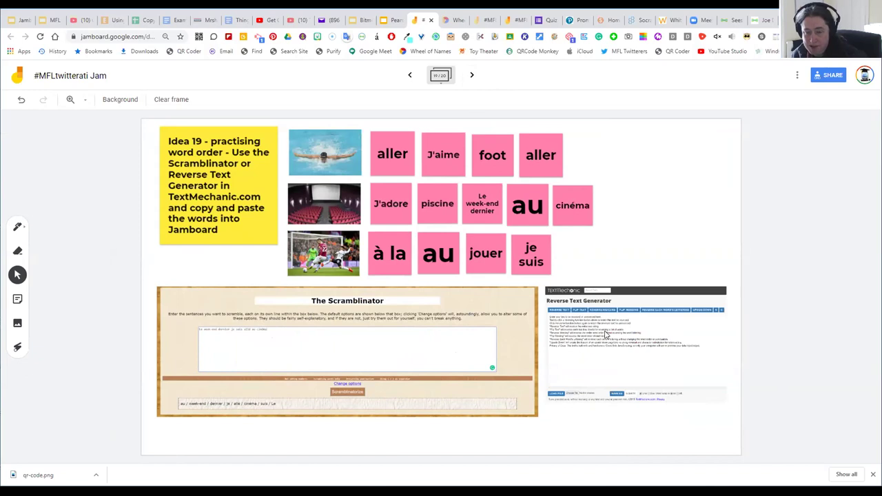
{"action": "left_click", "coordinate": [471, 75]}
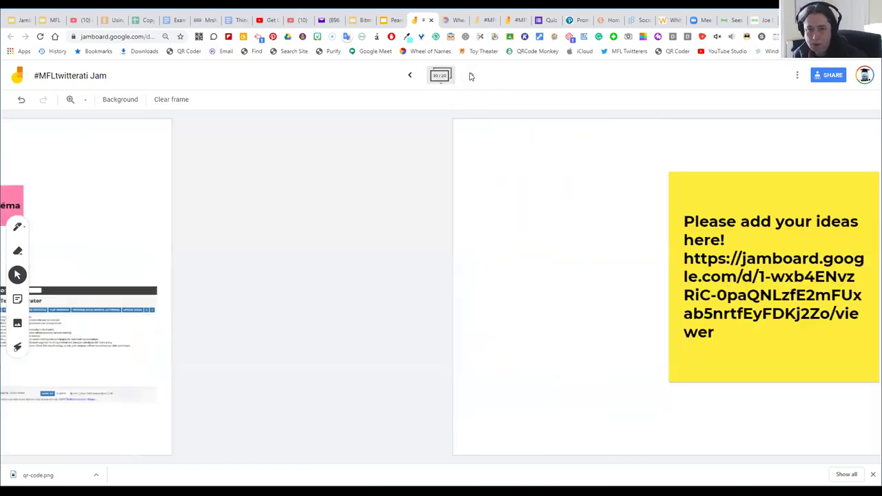
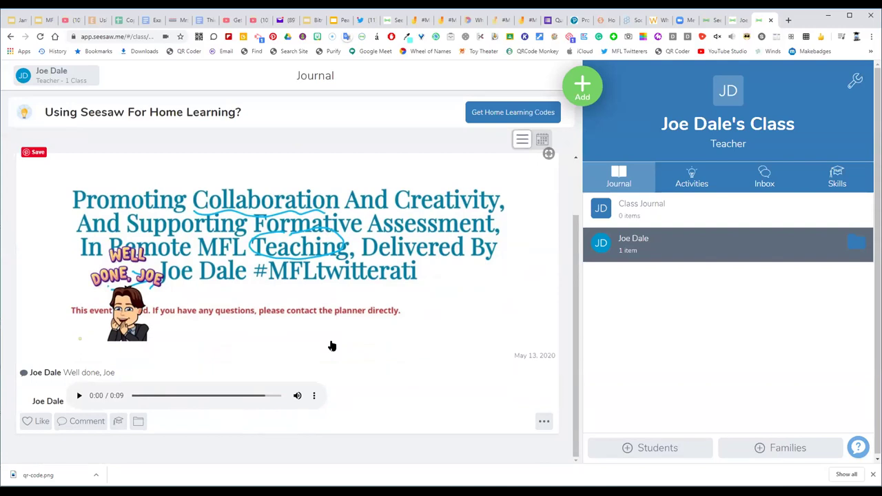
Step: Switch to the Seesaw class journal and start a new student work post as a blank drawing
{"action": "left_click", "coordinate": [581, 99]}
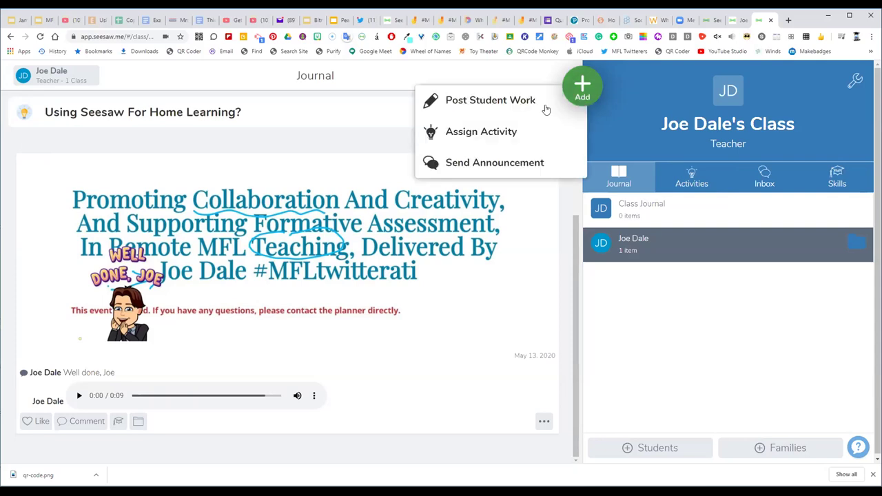
{"action": "left_click", "coordinate": [465, 110]}
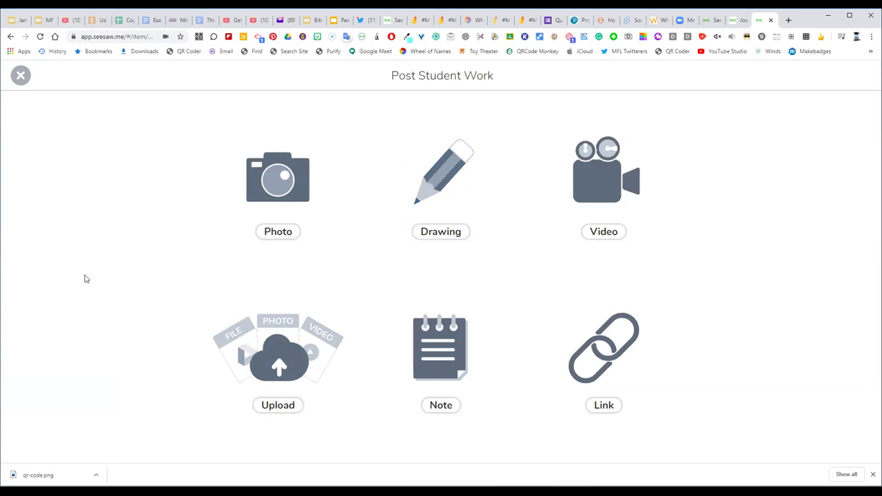
{"action": "left_click", "coordinate": [268, 185]}
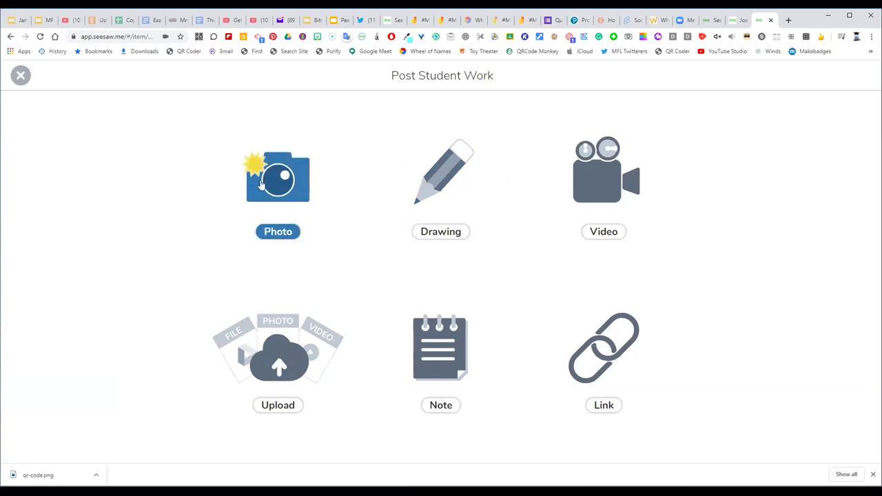
{"action": "left_click", "coordinate": [438, 179]}
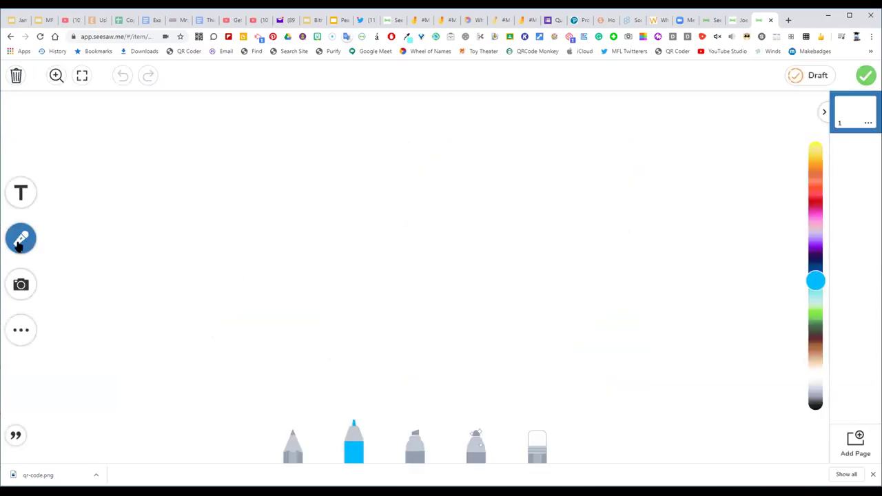
Step: Start a voice recording on the blank page, handwrite "Hello" in light blue while it runs, and pause it
{"action": "left_click", "coordinate": [20, 241]}
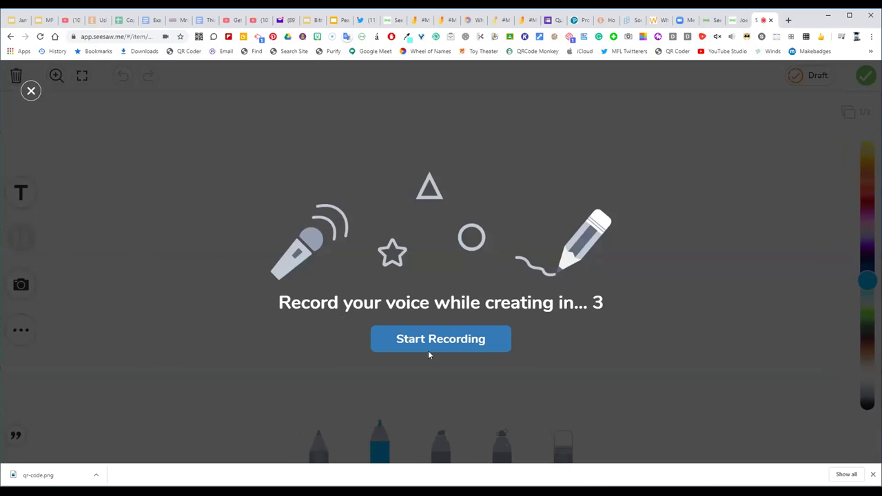
{"action": "left_click", "coordinate": [427, 340]}
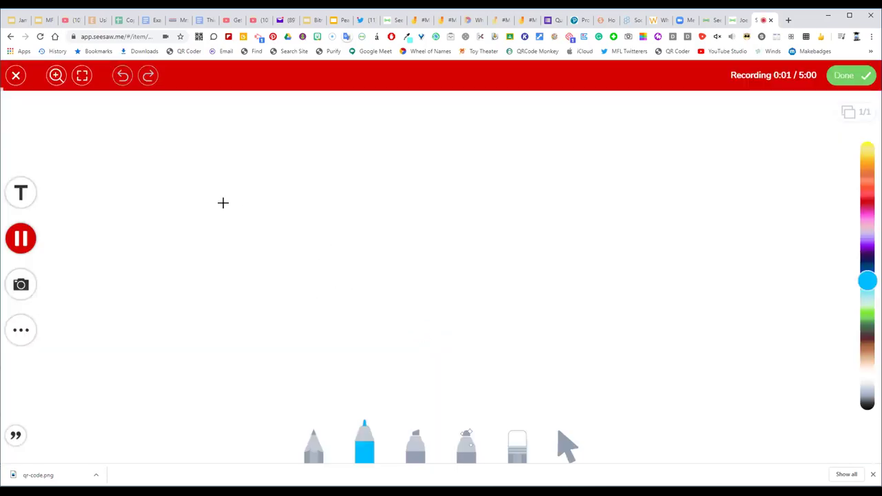
{"action": "mouse_move", "coordinate": [191, 183]}
{"action": "left_mouse_down"}
{"action": "mouse_move", "coordinate": [182, 266]}
{"action": "mouse_move", "coordinate": [225, 217]}
{"action": "mouse_move", "coordinate": [278, 250]}
{"action": "mouse_move", "coordinate": [312, 242]}
{"action": "left_mouse_up"}
{"action": "mouse_move", "coordinate": [332, 190]}
{"action": "left_mouse_down"}
{"action": "mouse_move", "coordinate": [366, 213]}
{"action": "mouse_move", "coordinate": [365, 197]}
{"action": "mouse_move", "coordinate": [377, 206]}
{"action": "left_mouse_up"}
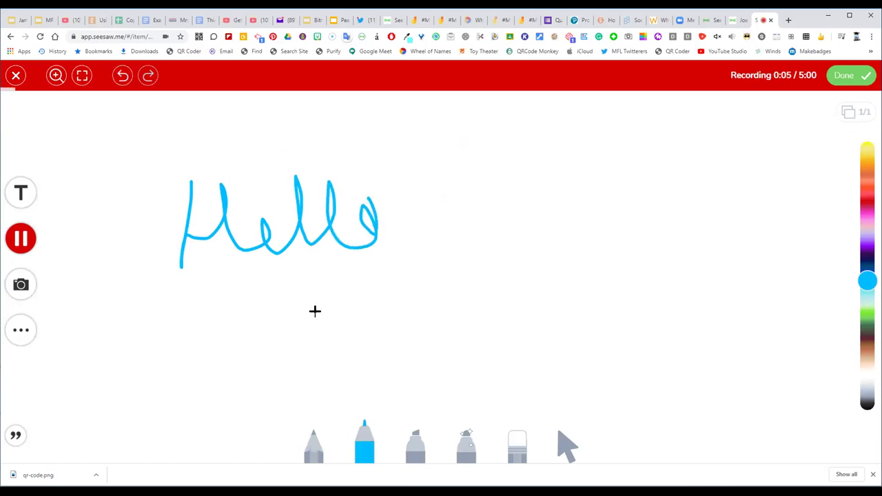
{"action": "left_click", "coordinate": [22, 238]}
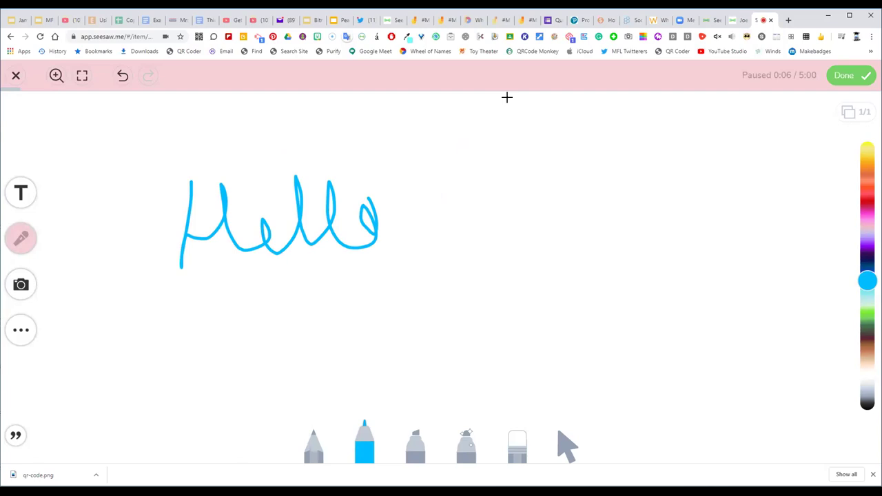
Step: Erase the whole drawing, resume recording with the light blue pen to handwrite "Goodbye", and pause the recording again
{"action": "left_click", "coordinate": [517, 444]}
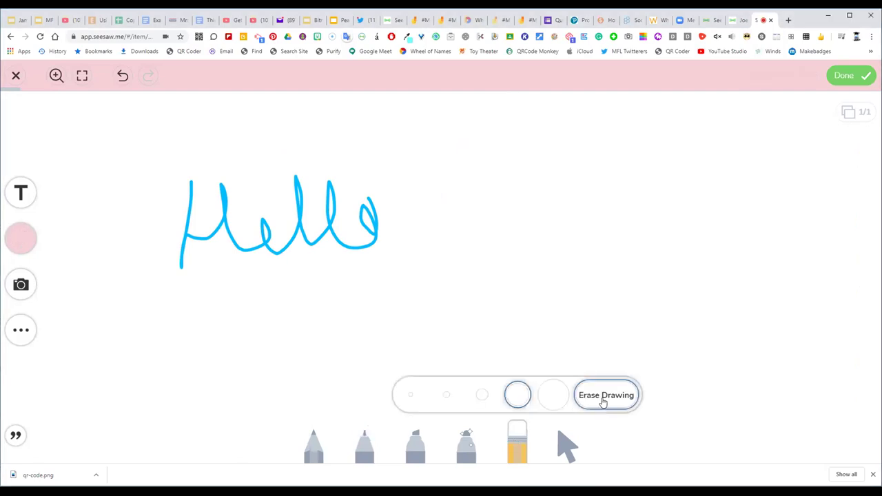
{"action": "left_click", "coordinate": [603, 397]}
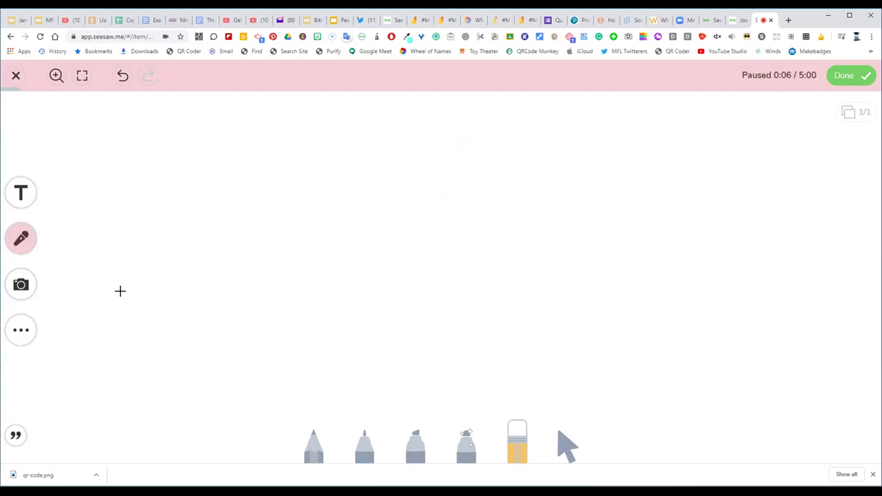
{"action": "left_click", "coordinate": [366, 449]}
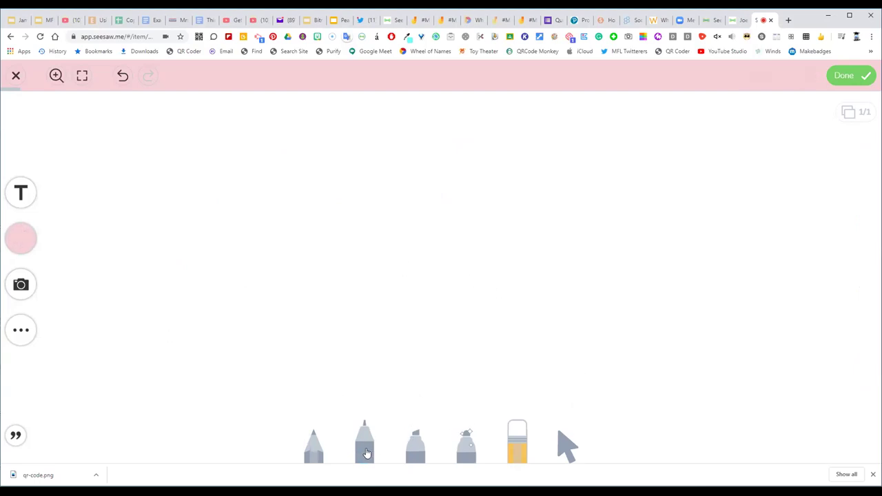
{"action": "left_click", "coordinate": [21, 238]}
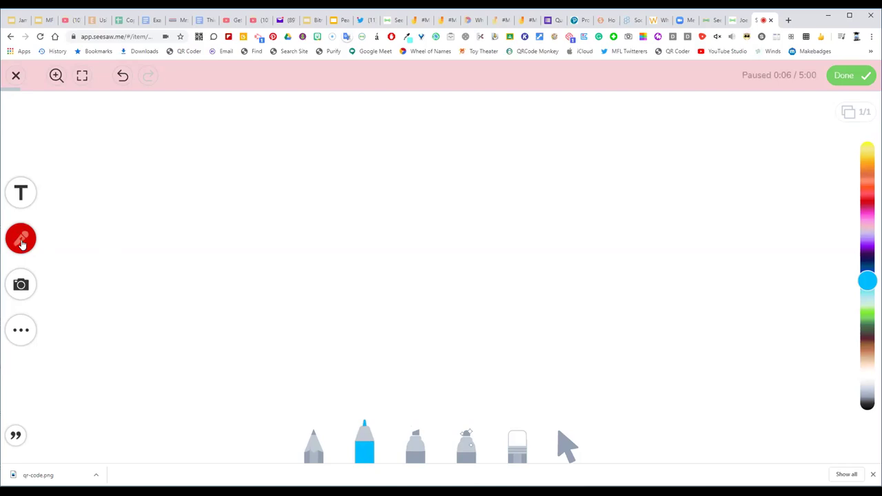
{"action": "mouse_move", "coordinate": [235, 177]}
{"action": "left_mouse_down"}
{"action": "mouse_move", "coordinate": [230, 233]}
{"action": "mouse_move", "coordinate": [241, 260]}
{"action": "mouse_move", "coordinate": [264, 239]}
{"action": "mouse_move", "coordinate": [305, 250]}
{"action": "mouse_move", "coordinate": [331, 234]}
{"action": "mouse_move", "coordinate": [350, 253]}
{"action": "mouse_move", "coordinate": [393, 244]}
{"action": "mouse_move", "coordinate": [384, 301]}
{"action": "mouse_move", "coordinate": [460, 224]}
{"action": "mouse_move", "coordinate": [495, 256]}
{"action": "left_mouse_up"}
{"action": "left_click", "coordinate": [22, 245]}
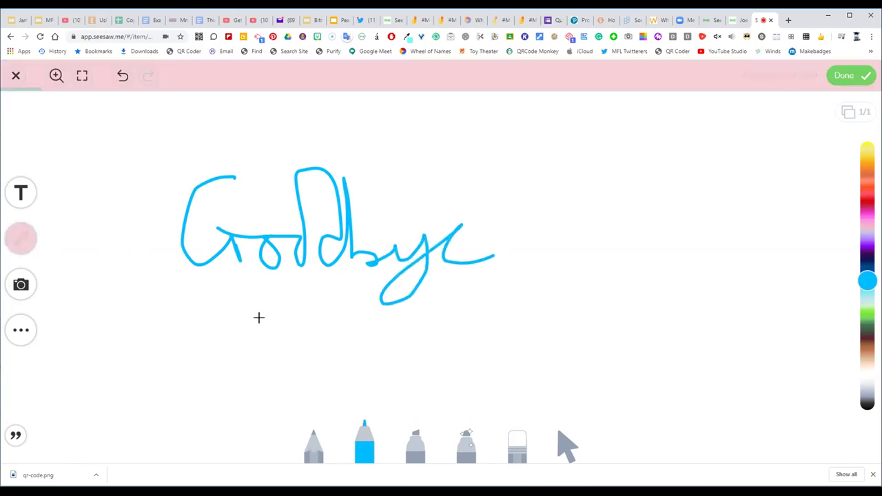
Step: Finish the recording and post the drawing to the journal of the only student listed
{"action": "left_click", "coordinate": [846, 76]}
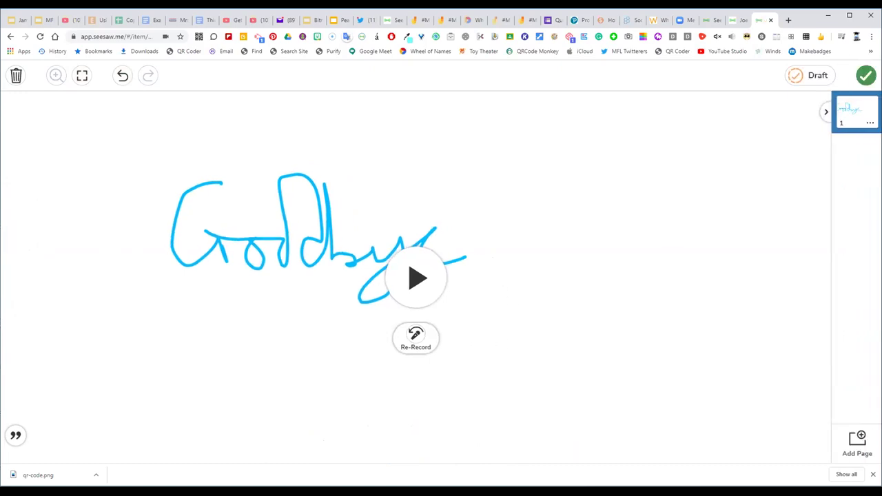
{"action": "left_click", "coordinate": [864, 76]}
{"action": "left_click", "coordinate": [201, 122]}
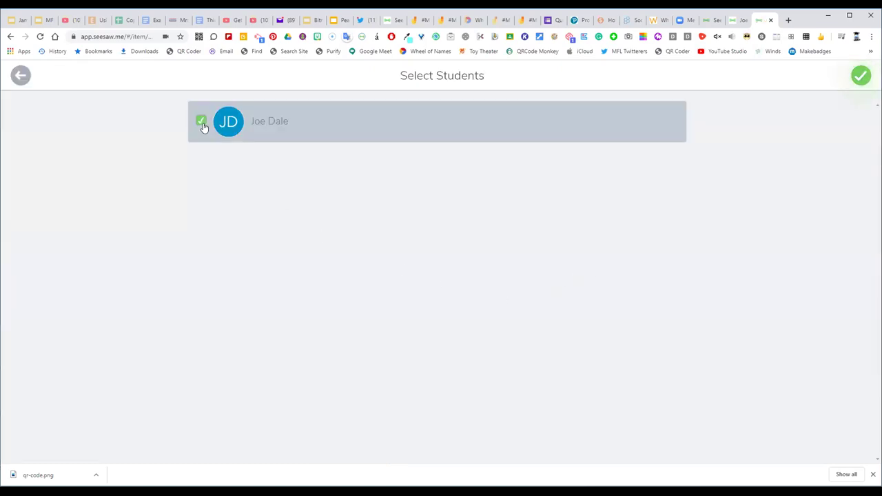
{"action": "left_click", "coordinate": [861, 77]}
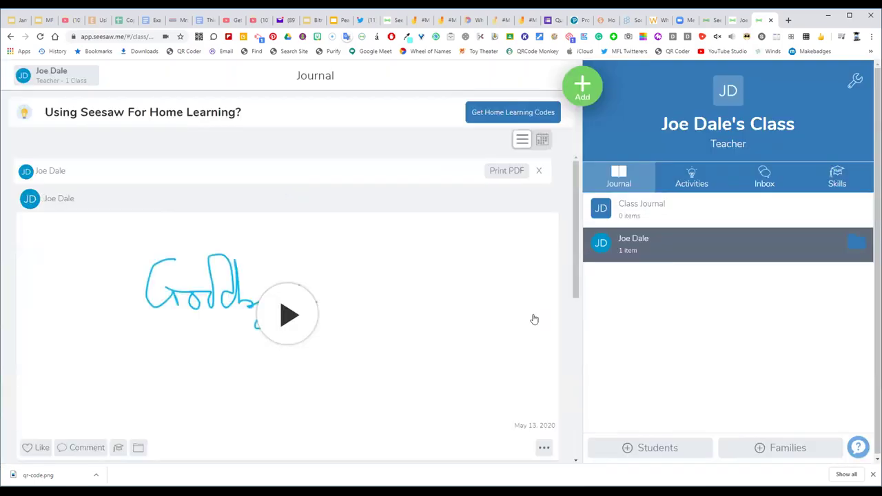
{"action": "scroll", "coordinate": [411, 335], "scroll_direction": "down", "scroll_amount": 2}
{"action": "scroll", "coordinate": [418, 273], "scroll_direction": "up", "scroll_amount": 2}
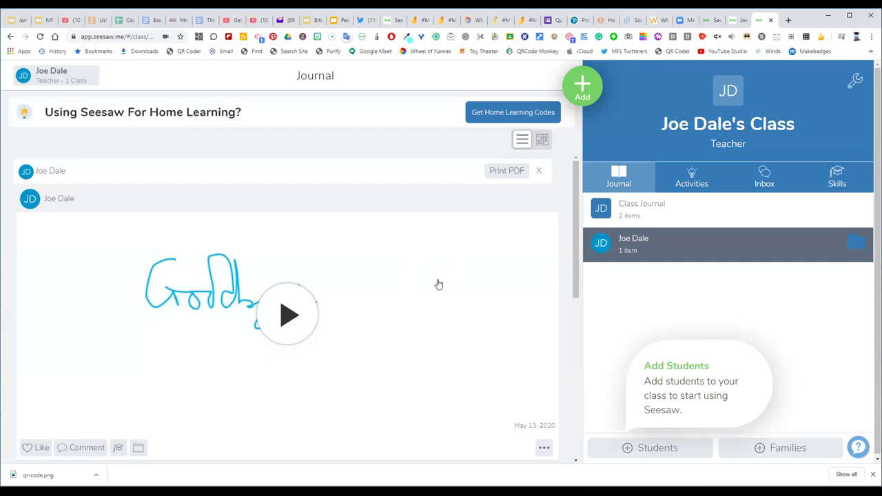
{"action": "scroll", "coordinate": [438, 284], "scroll_direction": "down", "scroll_amount": 1}
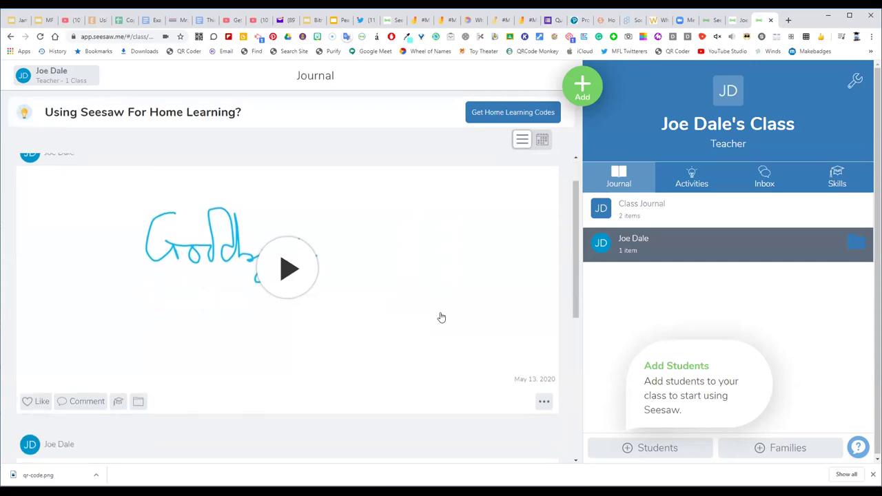
Step: Check the file type offered when saving the "Goodbye" journal post, then leave without saving it
{"action": "left_click", "coordinate": [543, 403]}
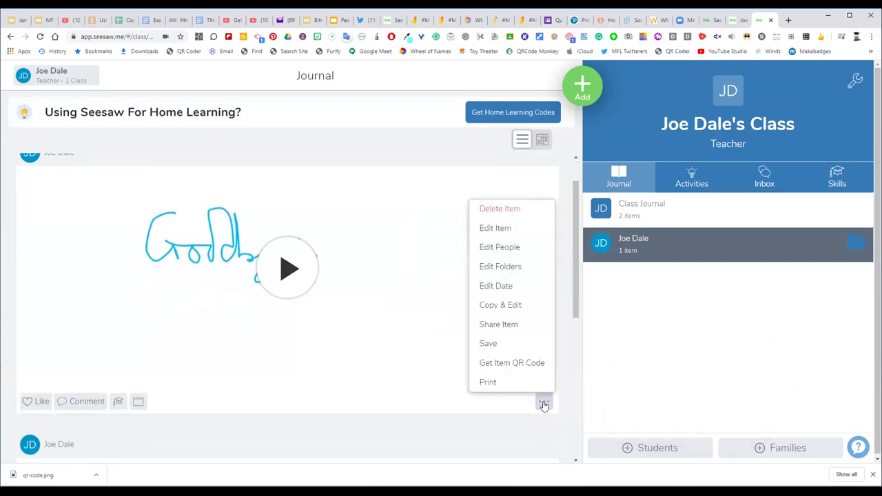
{"action": "left_click", "coordinate": [489, 344]}
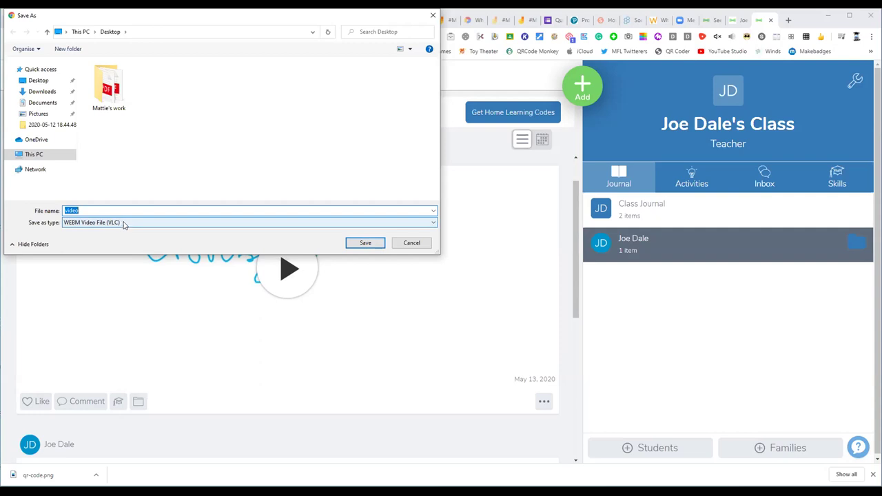
{"action": "left_click", "coordinate": [411, 245]}
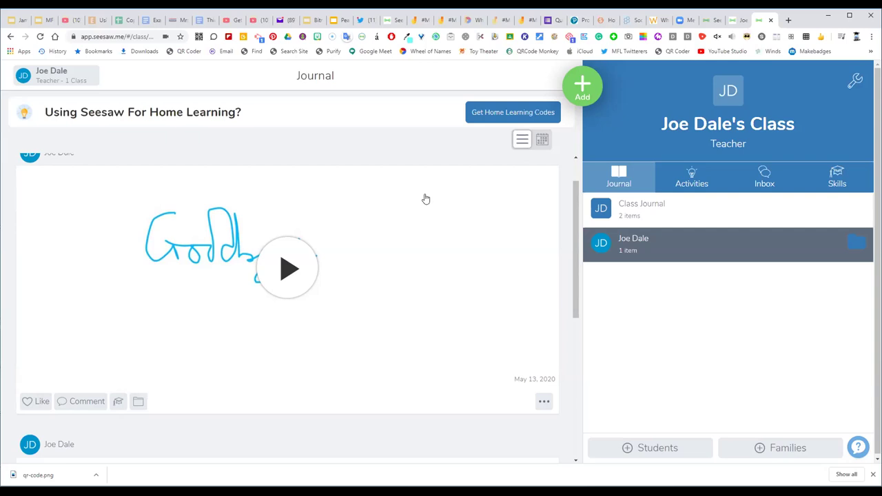
Step: Switch to the Pearson2 presentation, present it from the Seesaw slide, and advance to the Wheel of Names slide
{"action": "left_click", "coordinate": [339, 24]}
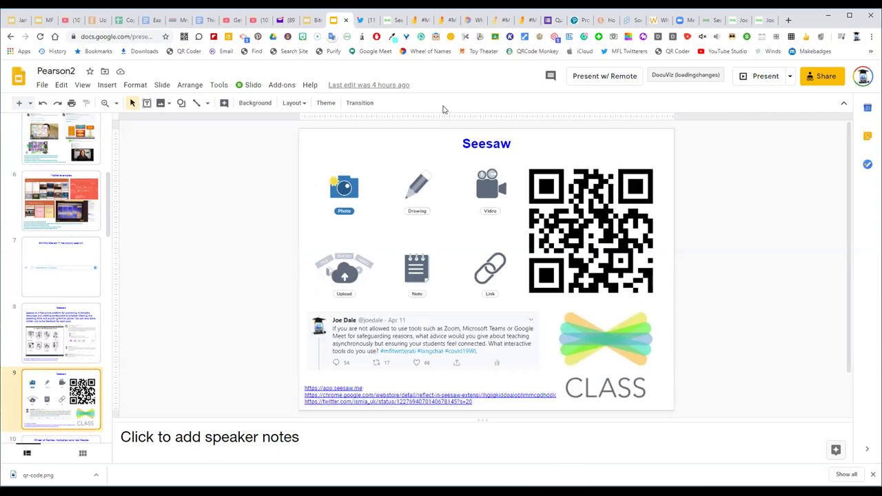
{"action": "left_click", "coordinate": [763, 78]}
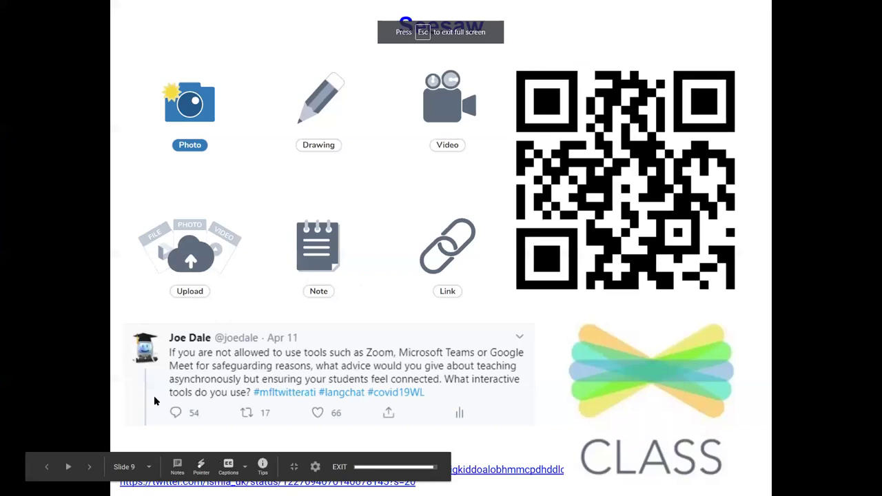
{"action": "left_click", "coordinate": [90, 467]}
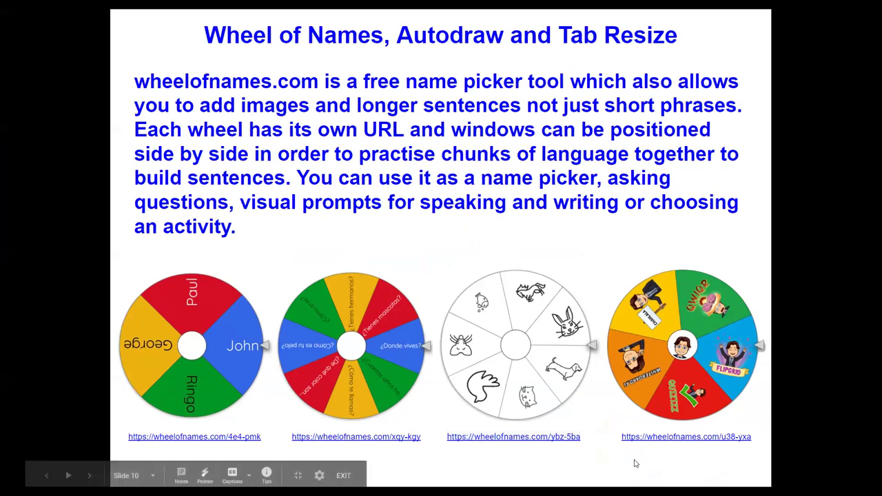
Step: Open the first linked wheel of names (4e4-pmk) from the slide, spin it once, and dismiss the winner without removing it
{"action": "left_click", "coordinate": [232, 442]}
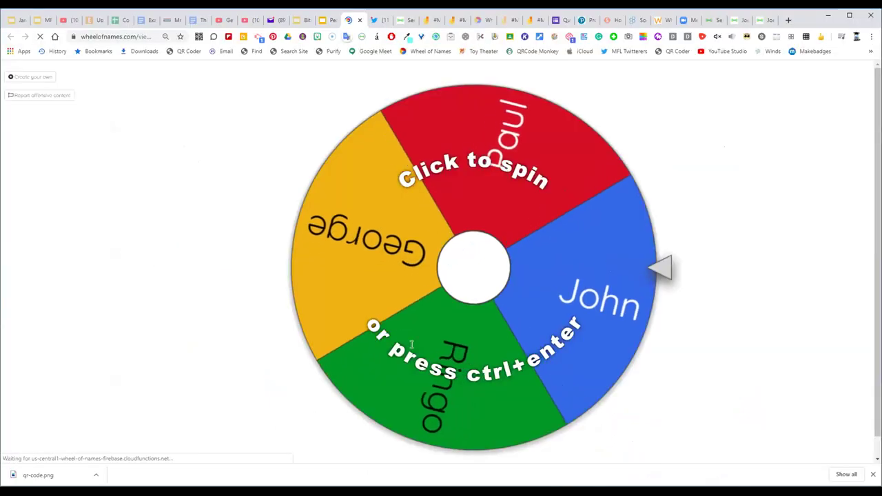
{"action": "left_click", "coordinate": [473, 278]}
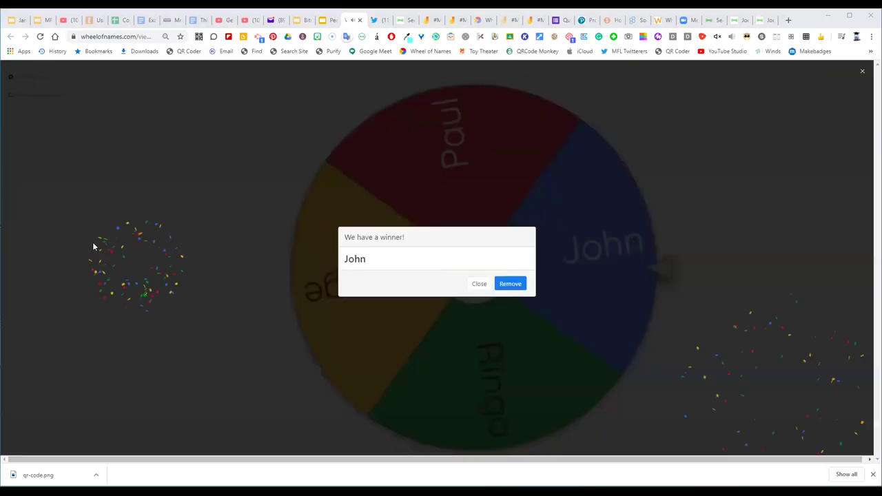
{"action": "left_click", "coordinate": [477, 285]}
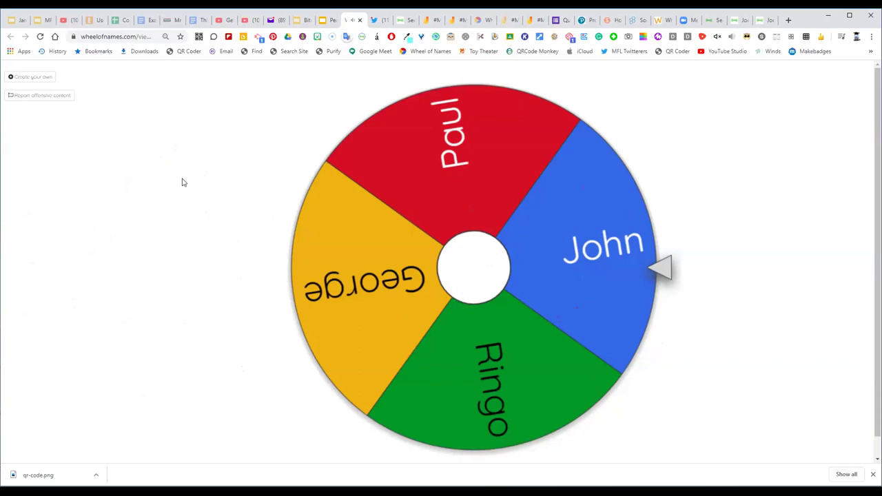
Step: Return to the slide, view the second linked wheel (xqy-kgy), and come back to the slide
{"action": "left_click", "coordinate": [322, 22]}
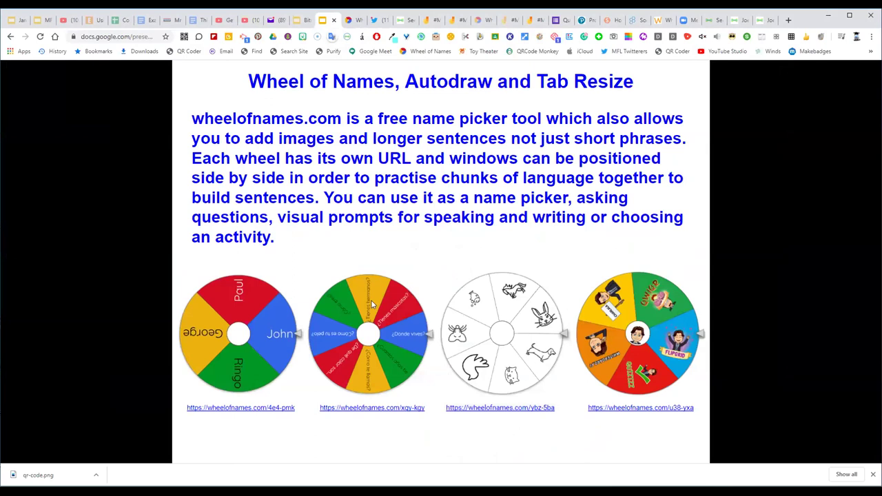
{"action": "left_click", "coordinate": [381, 407]}
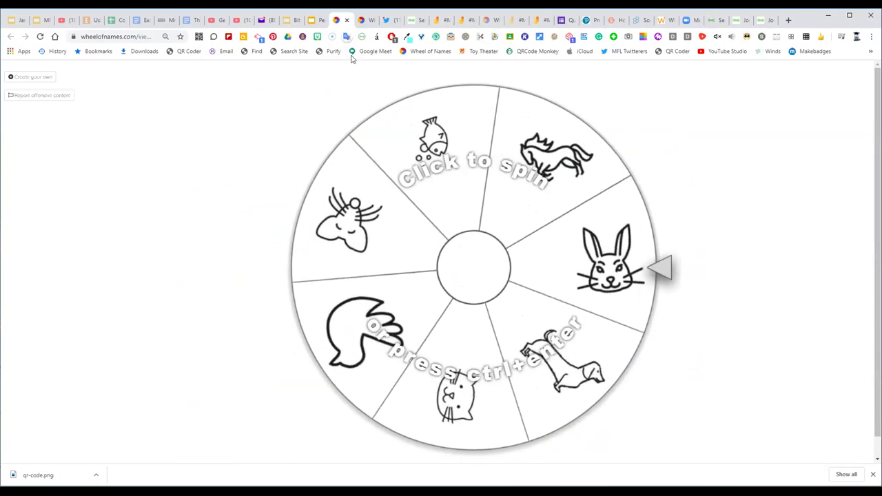
{"action": "key", "text": "ctrl+shift+Tab"}
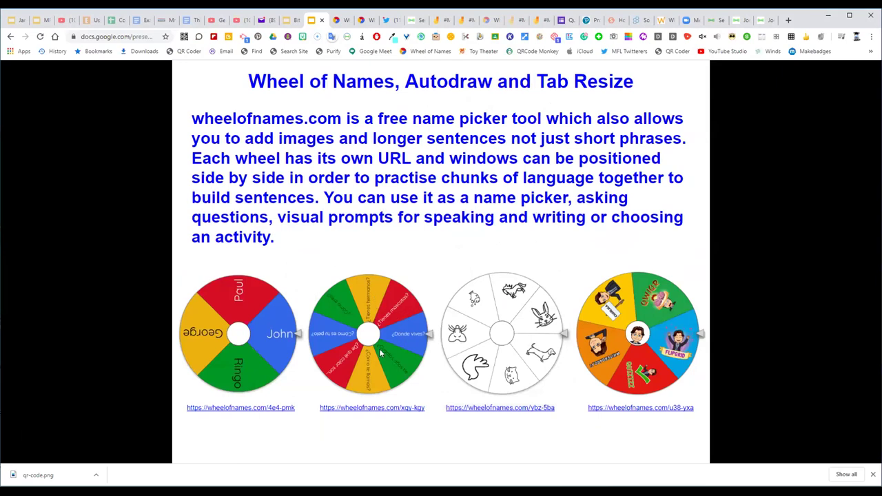
Step: Open the linked animal picture wheel (ybz-5ba), spin it once, and dismiss the winning picture without removing it
{"action": "left_click", "coordinate": [508, 408]}
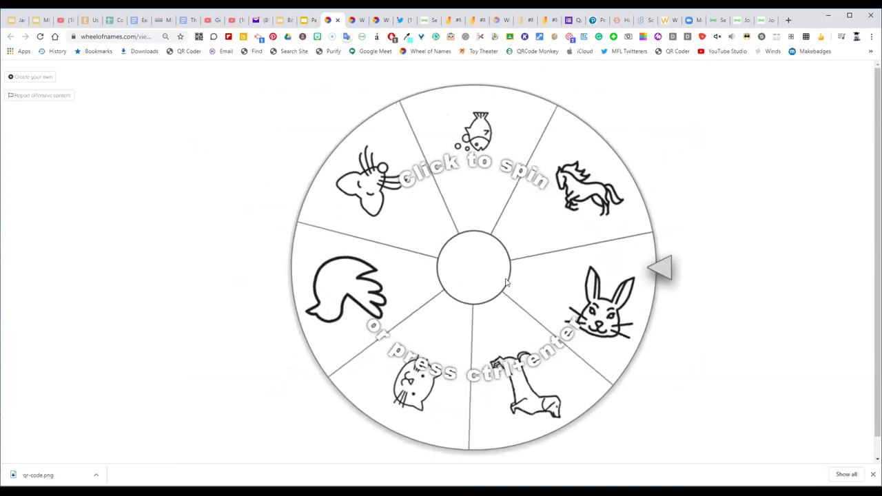
{"action": "left_click", "coordinate": [479, 275]}
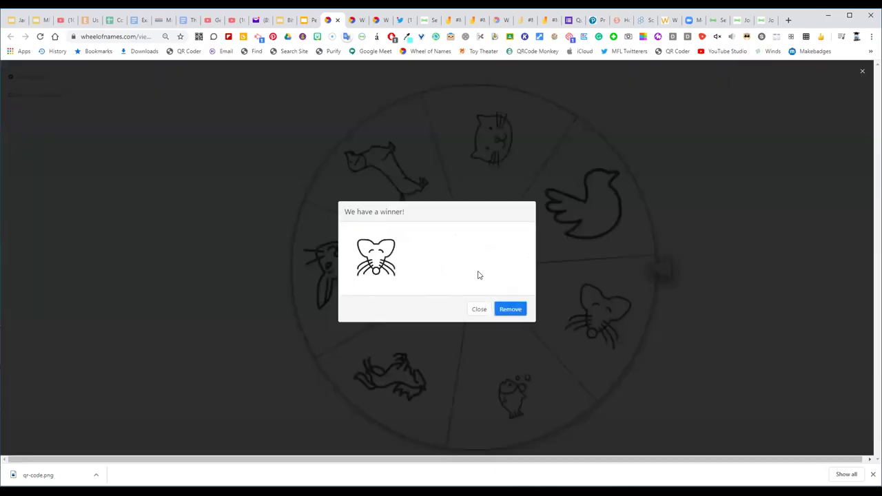
{"action": "left_click", "coordinate": [475, 309]}
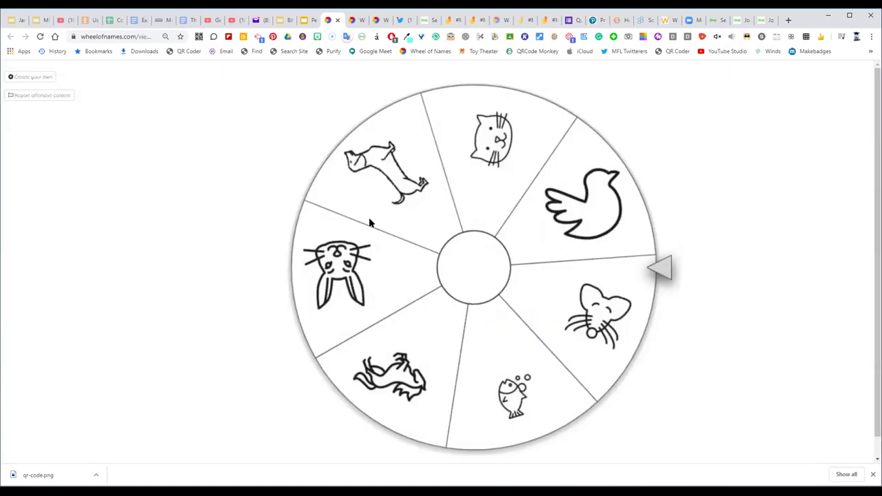
Step: Search Google for autodraw in a new tab and open the AutoDraw site
{"action": "left_click", "coordinate": [787, 21]}
{"action": "left_click", "coordinate": [118, 36]}
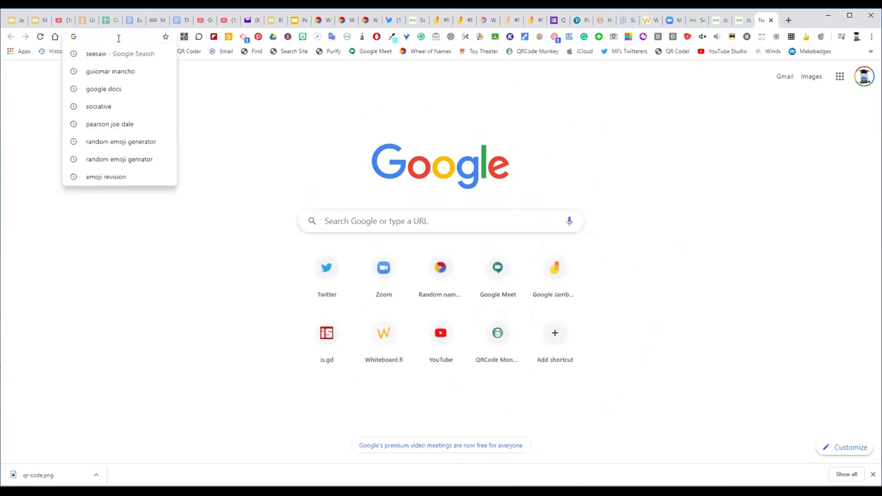
{"action": "type", "text": "autodraw"}
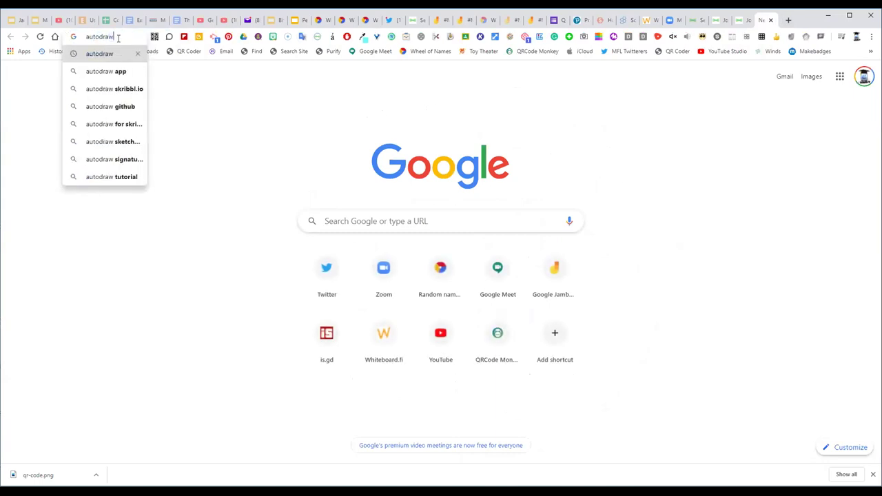
{"action": "key", "text": "Return"}
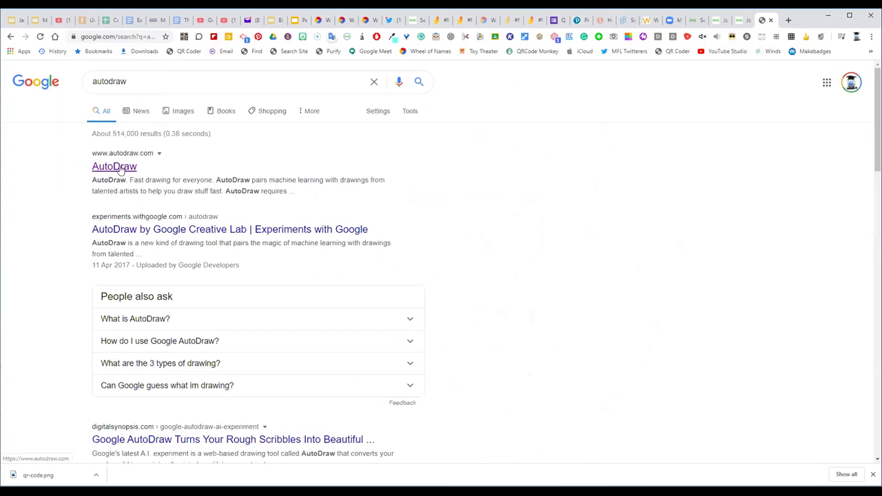
{"action": "left_click", "coordinate": [114, 166]}
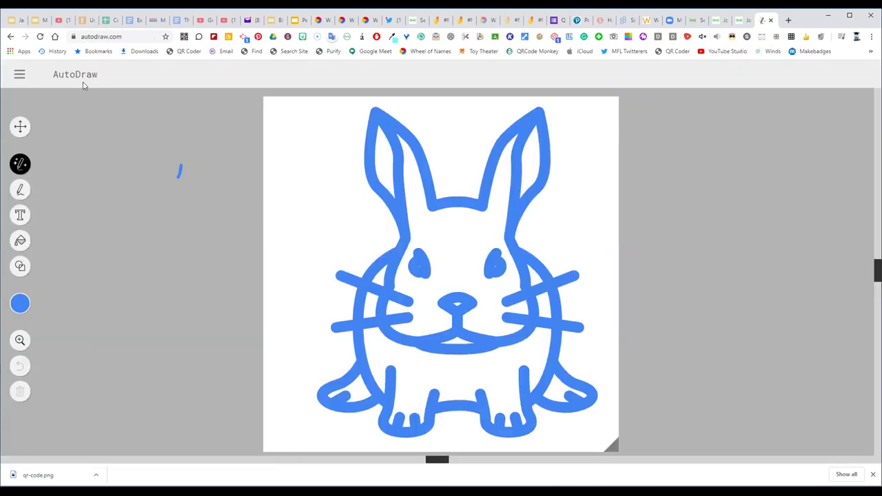
Step: Start over with a blank square canvas and sketch a light bulb with its base and inner filament in blue
{"action": "left_click", "coordinate": [20, 74]}
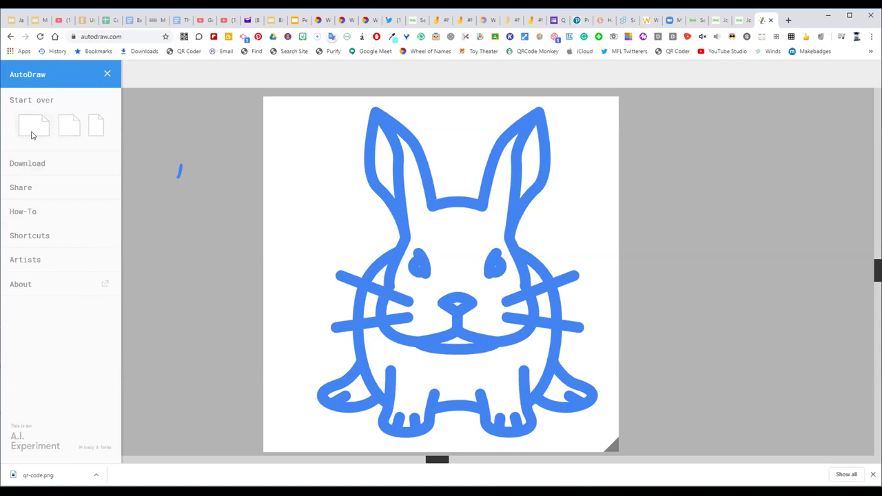
{"action": "left_click", "coordinate": [63, 127]}
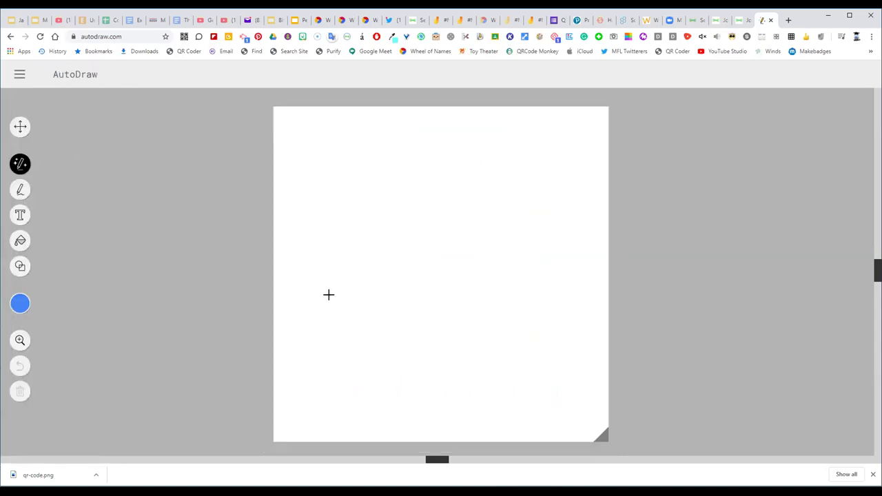
{"action": "mouse_move", "coordinate": [404, 421]}
{"action": "left_mouse_down"}
{"action": "mouse_move", "coordinate": [485, 383]}
{"action": "mouse_move", "coordinate": [386, 379]}
{"action": "mouse_move", "coordinate": [362, 211]}
{"action": "mouse_move", "coordinate": [520, 259]}
{"action": "left_mouse_up"}
{"action": "left_click_drag", "start_coordinate": [509, 329], "coordinate": [466, 391]}
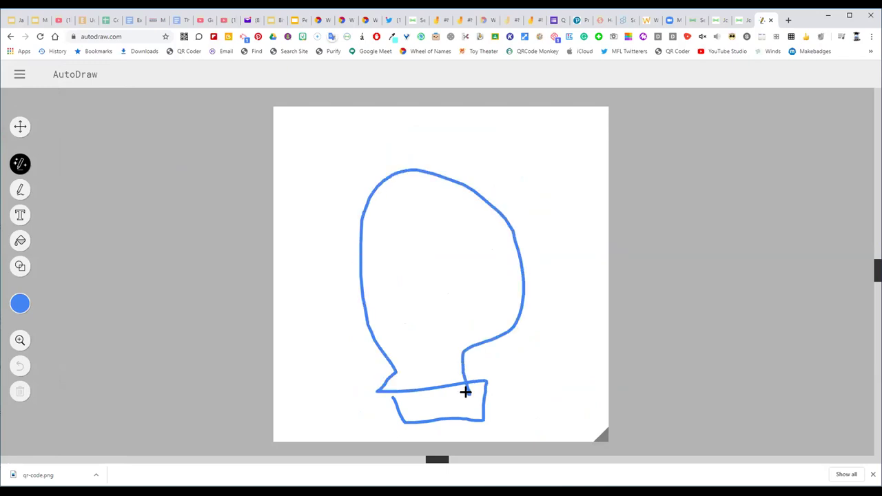
{"action": "mouse_move", "coordinate": [412, 399]}
{"action": "left_mouse_down"}
{"action": "mouse_move", "coordinate": [473, 392]}
{"action": "mouse_move", "coordinate": [462, 402]}
{"action": "left_mouse_up"}
{"action": "mouse_move", "coordinate": [407, 366]}
{"action": "left_mouse_down"}
{"action": "mouse_move", "coordinate": [406, 248]}
{"action": "mouse_move", "coordinate": [482, 269]}
{"action": "mouse_move", "coordinate": [446, 366]}
{"action": "left_mouse_up"}
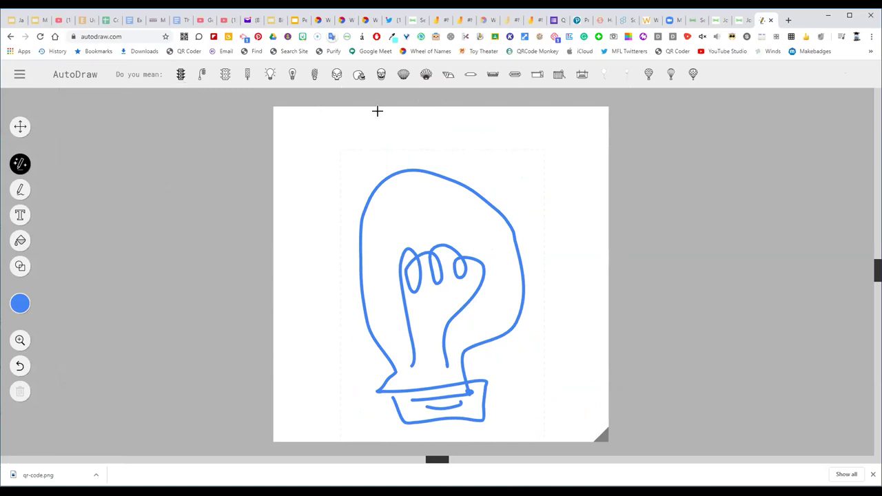
Step: Replace the sketch with the suggested glowing light bulb drawing and fill its glass with yellow
{"action": "left_click", "coordinate": [270, 73]}
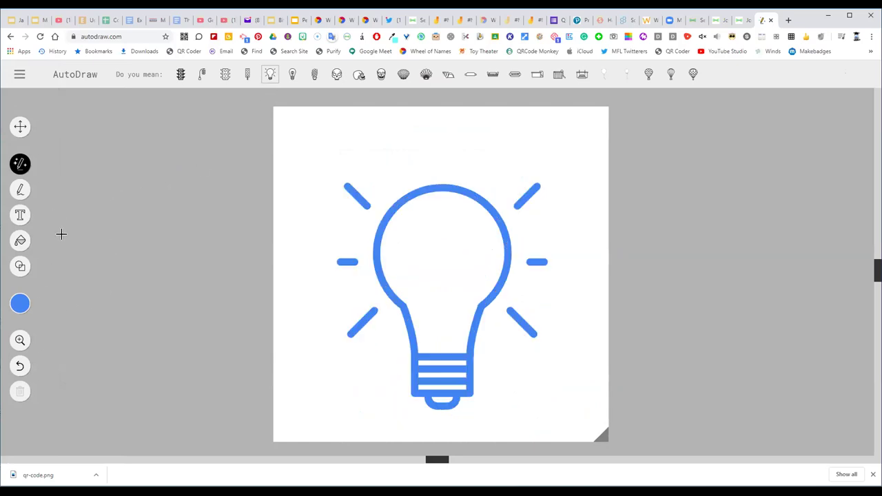
{"action": "left_click", "coordinate": [20, 241]}
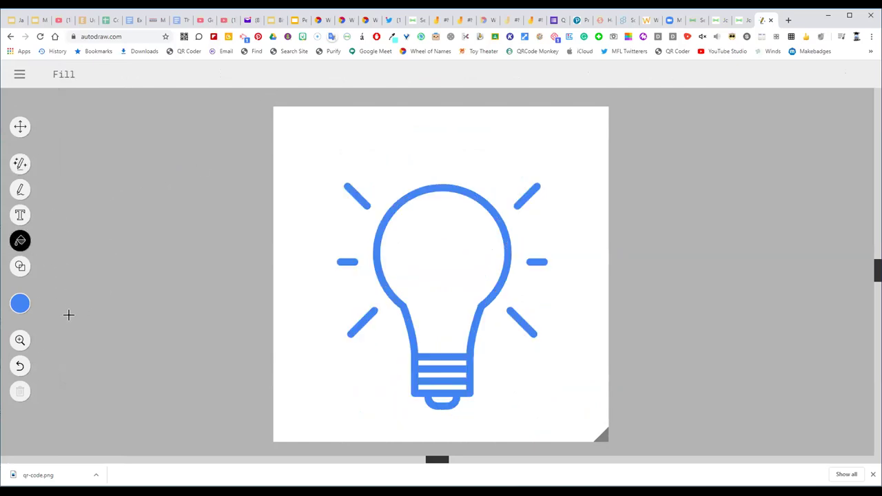
{"action": "left_click", "coordinate": [21, 310]}
{"action": "left_click", "coordinate": [81, 304]}
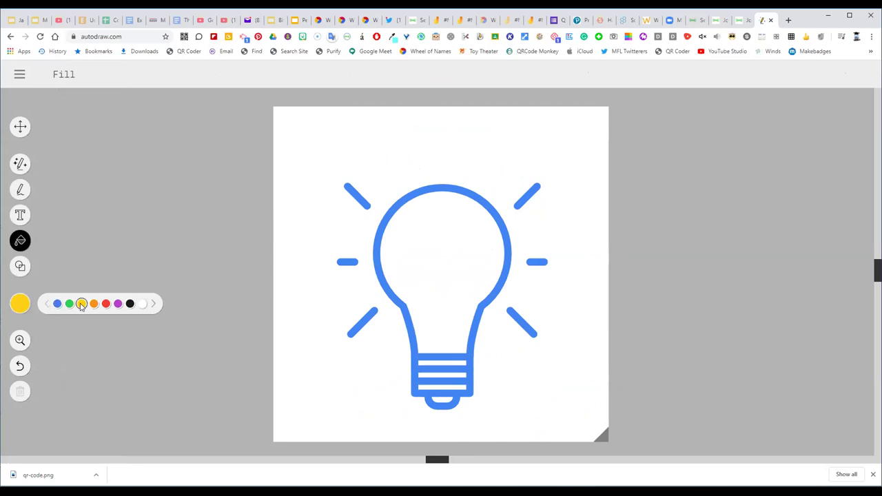
{"action": "left_click", "coordinate": [442, 250]}
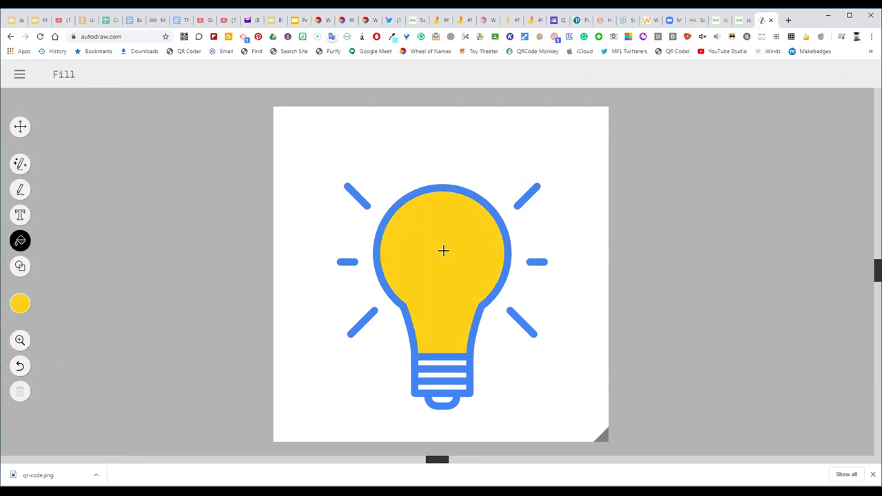
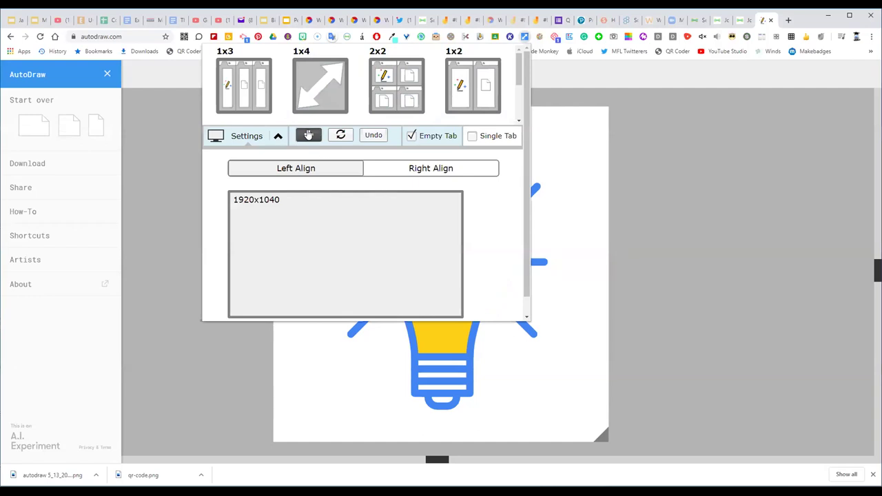
Step: Create a custom window layout of 1 row and 4 columns in Tab Resize and apply it
{"action": "left_click", "coordinate": [307, 135]}
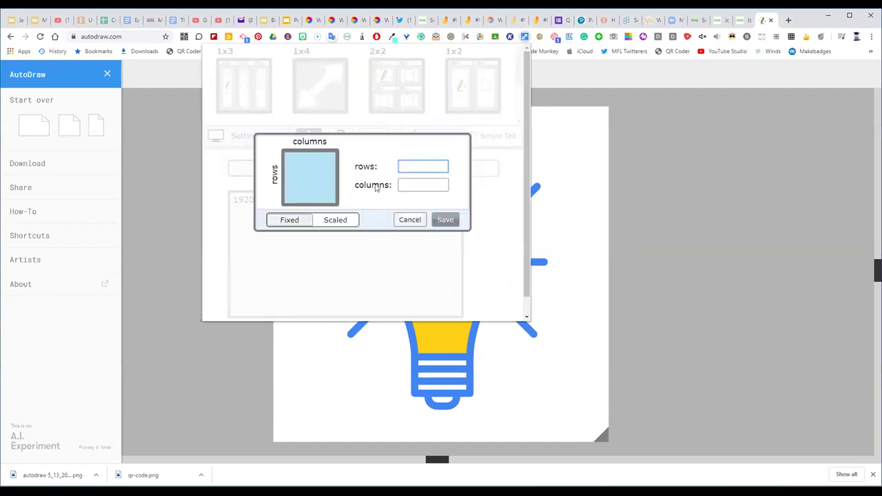
{"action": "type", "text": "1"}
{"action": "left_click", "coordinate": [426, 184]}
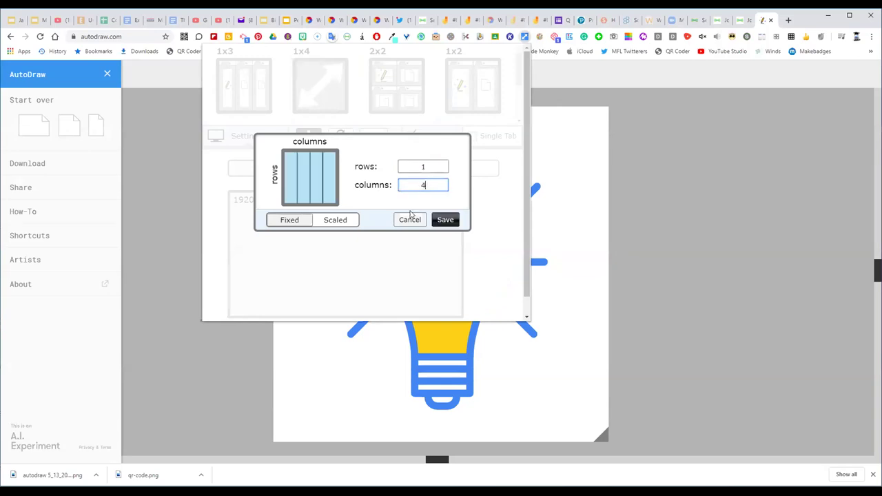
{"action": "left_click", "coordinate": [445, 220]}
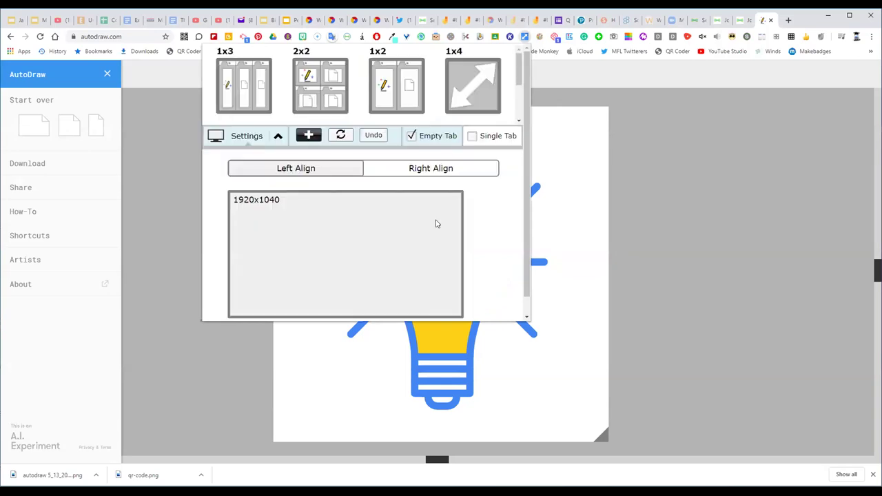
{"action": "left_click", "coordinate": [468, 87]}
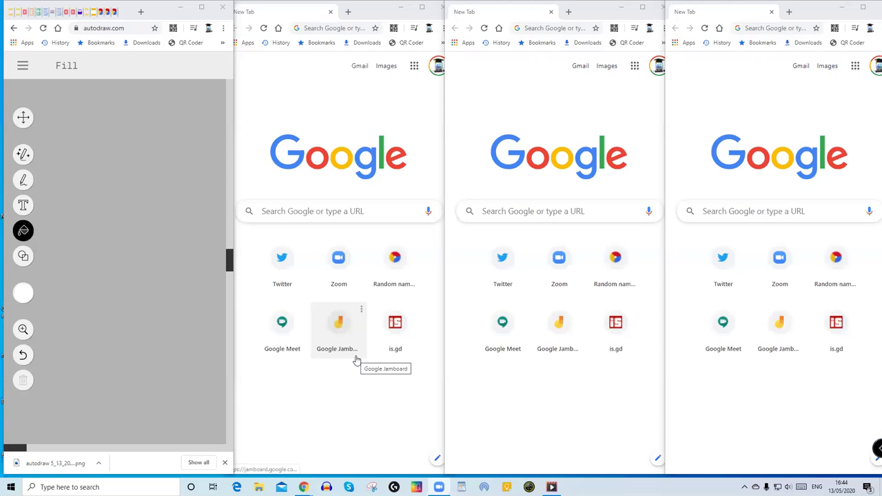
Step: Load wheelofnames.com in the AutoDraw window of the four-window layout
{"action": "left_click", "coordinate": [107, 29]}
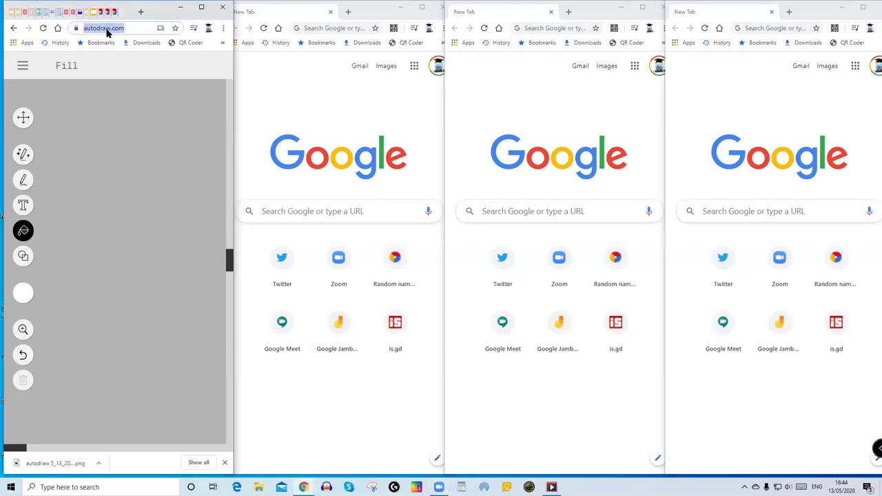
{"action": "type", "text": "wheel"}
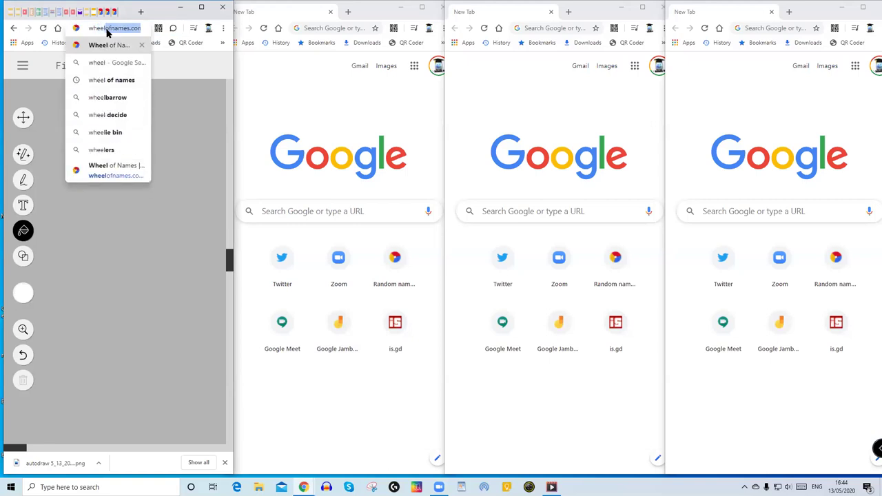
{"action": "key", "text": "Return"}
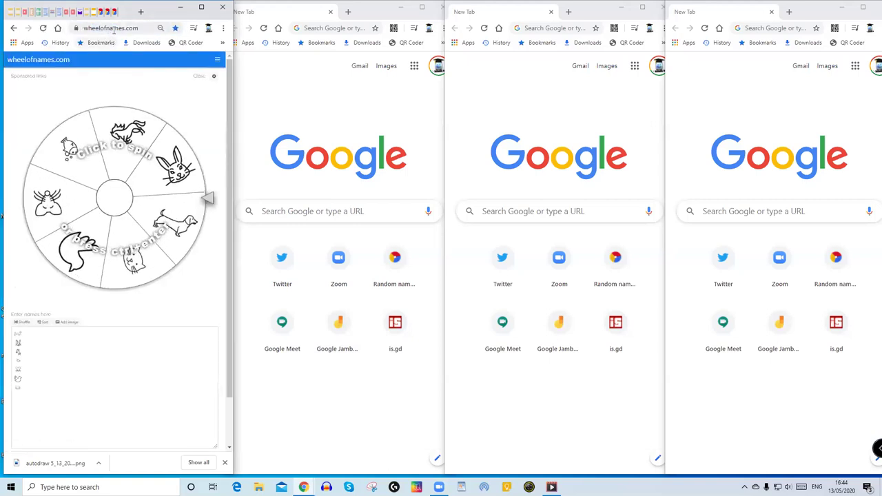
Step: Load wheelofnames.com in each of the three remaining browser windows of the four-window layout
{"action": "left_click", "coordinate": [114, 31]}
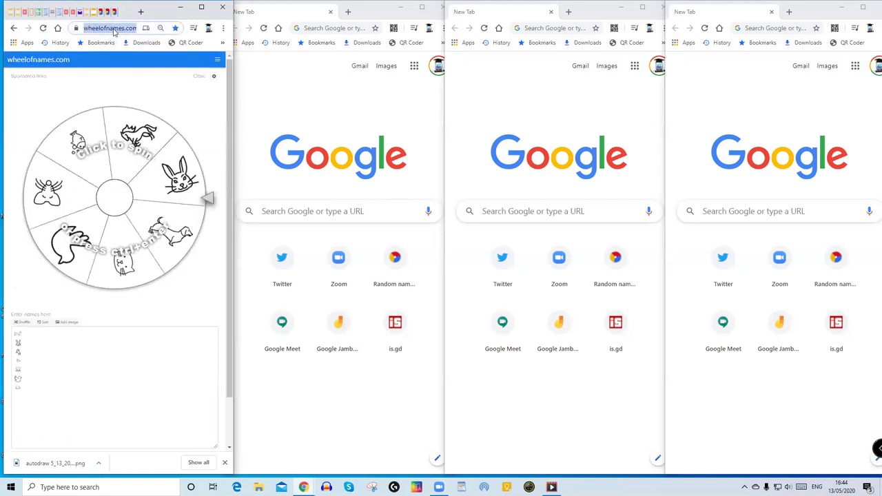
{"action": "left_click", "coordinate": [328, 27]}
{"action": "type", "text": "wheel"}
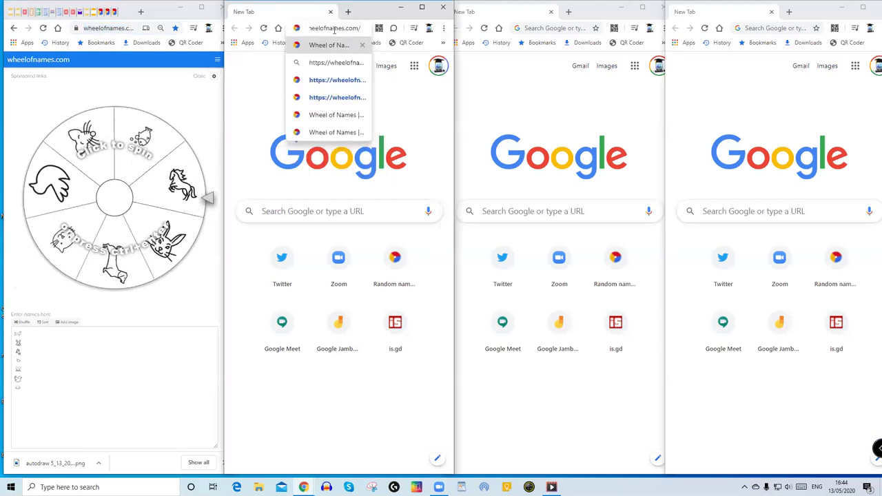
{"action": "key", "text": "Return"}
{"action": "left_click", "coordinate": [545, 28]}
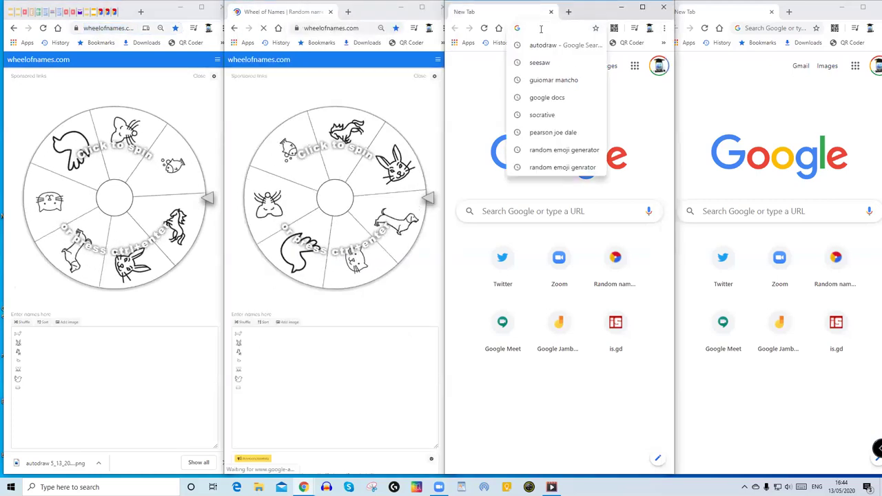
{"action": "type", "text": "wheel"}
{"action": "key", "text": "Return"}
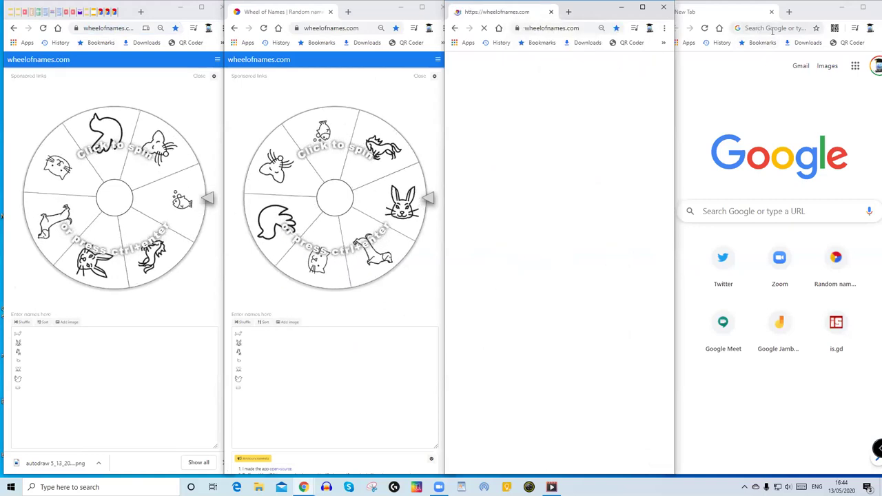
{"action": "left_click", "coordinate": [772, 28]}
{"action": "type", "text": "wheel"}
{"action": "key", "text": "Return"}
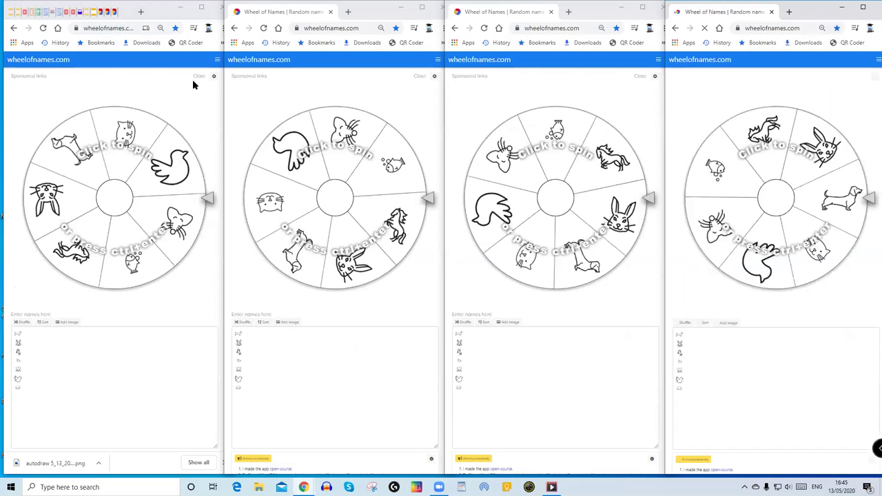
Step: Open the saved Wheel1 in the first window and the saved Wheel2 in the second window
{"action": "left_click", "coordinate": [217, 61]}
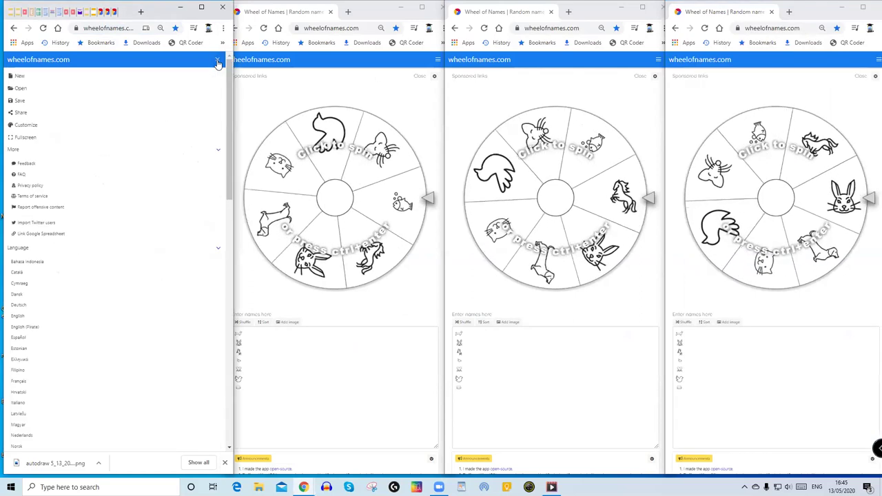
{"action": "left_click", "coordinate": [20, 95]}
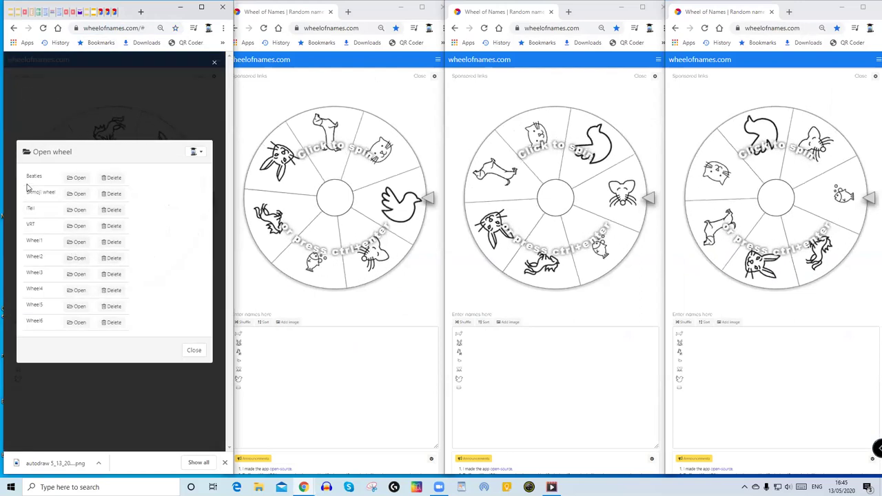
{"action": "left_click", "coordinate": [77, 290]}
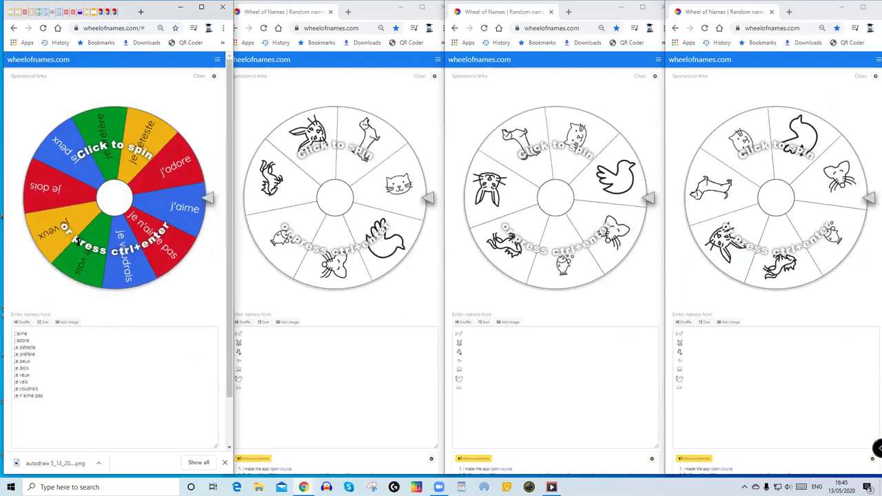
{"action": "left_click", "coordinate": [437, 59]}
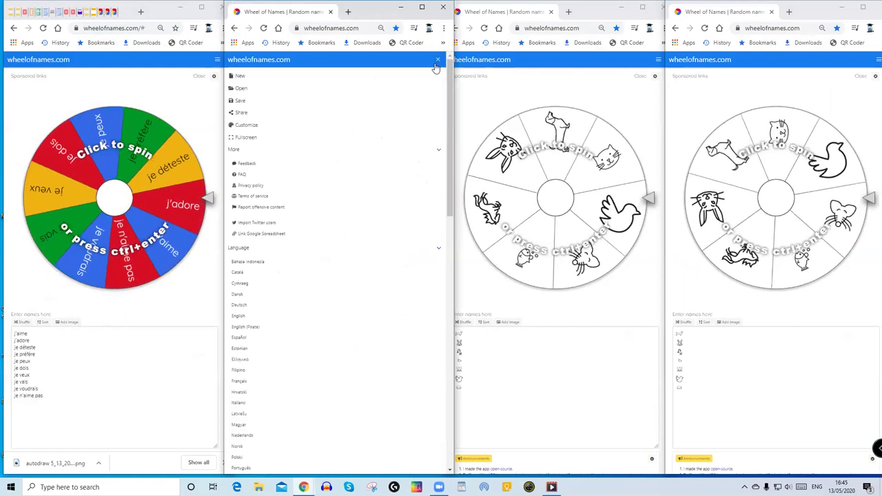
{"action": "left_click", "coordinate": [241, 89]}
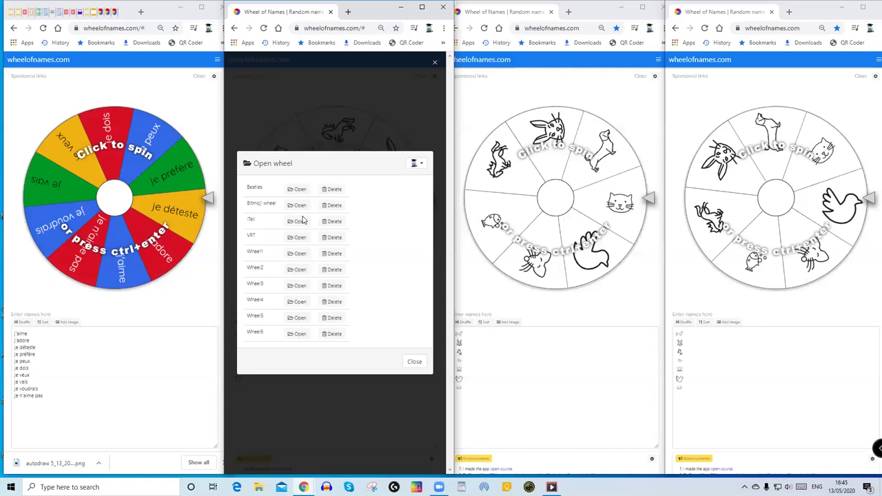
{"action": "left_click", "coordinate": [299, 269]}
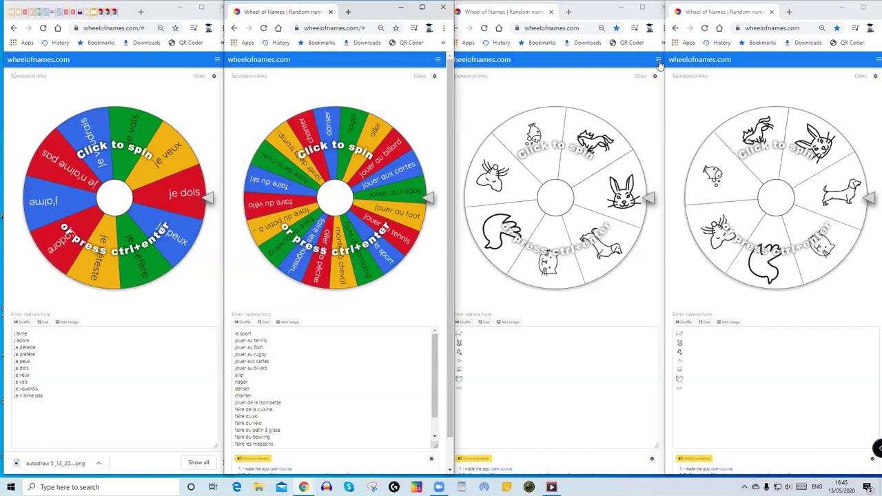
Step: Open the saved Wheel3 in the third window and the saved Wheel4 in the fourth window
{"action": "left_click", "coordinate": [658, 59]}
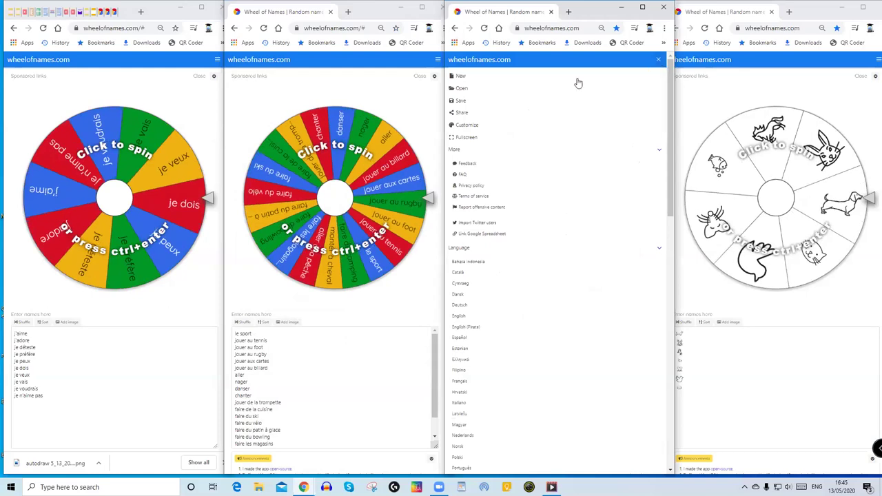
{"action": "left_click", "coordinate": [461, 89]}
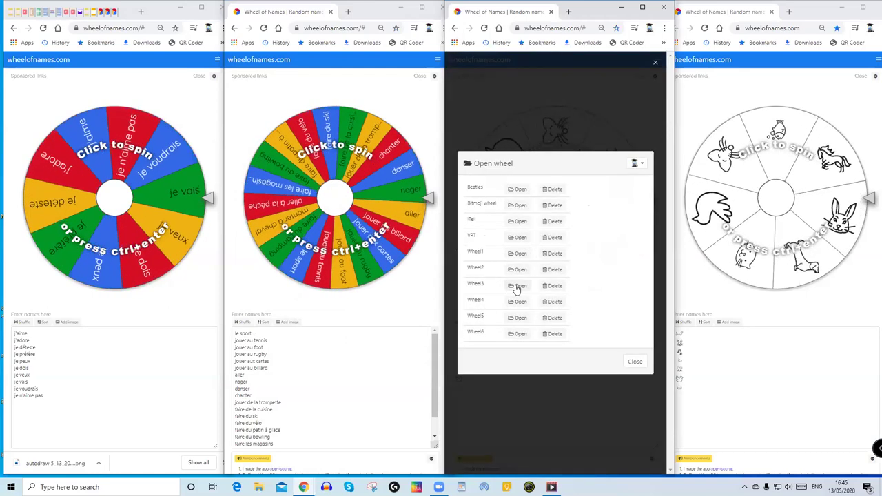
{"action": "left_click", "coordinate": [518, 286]}
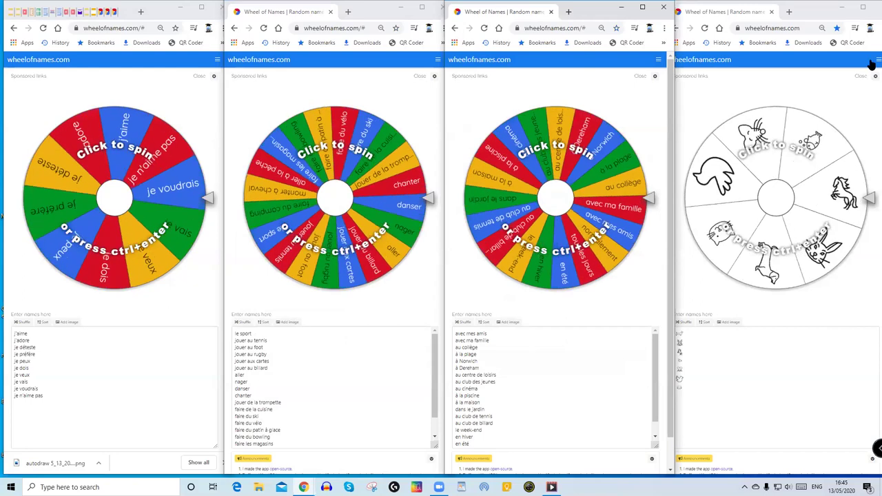
{"action": "left_click", "coordinate": [873, 61]}
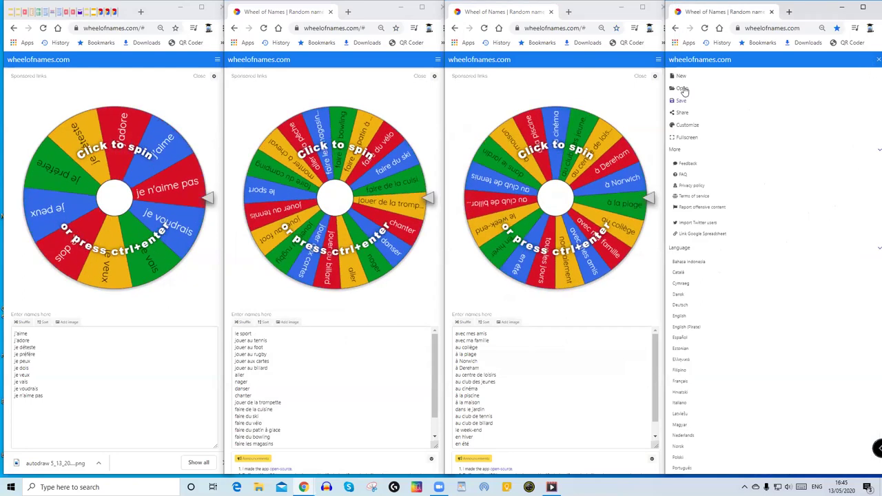
{"action": "left_click", "coordinate": [684, 88]}
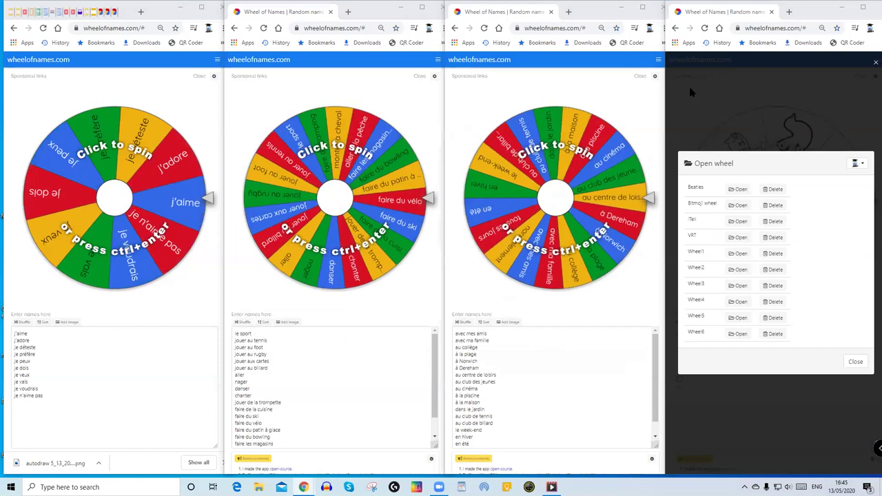
{"action": "left_click", "coordinate": [737, 301]}
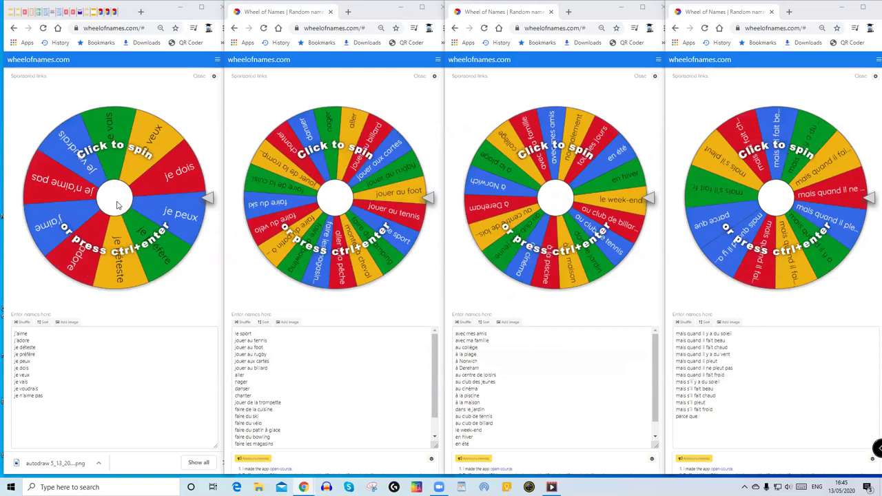
Step: Spin all four wheels to build a French sentence, and dismiss each winner message without removing its entry
{"action": "left_click", "coordinate": [117, 205]}
{"action": "left_click", "coordinate": [334, 199]}
{"action": "left_click", "coordinate": [533, 192]}
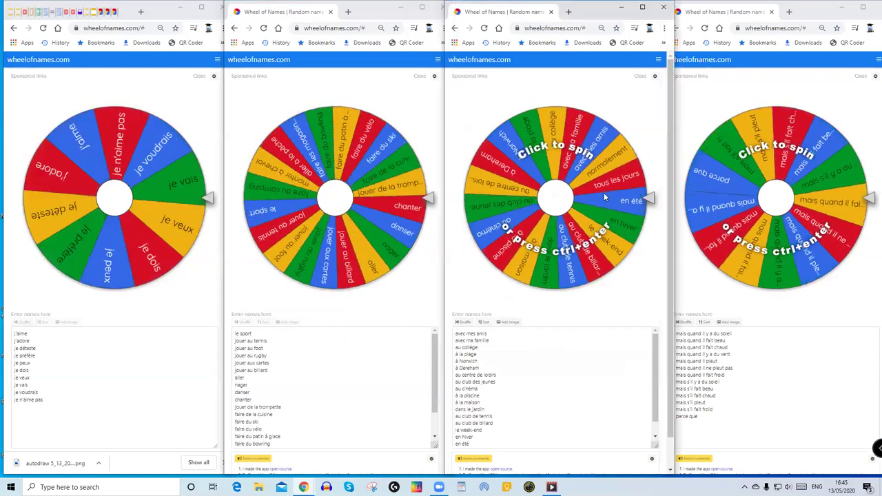
{"action": "left_click", "coordinate": [775, 200]}
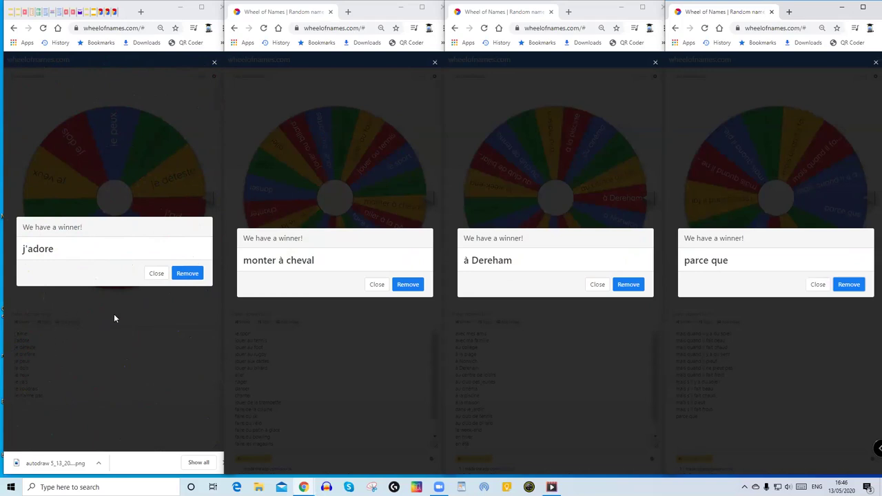
{"action": "left_click", "coordinate": [156, 274]}
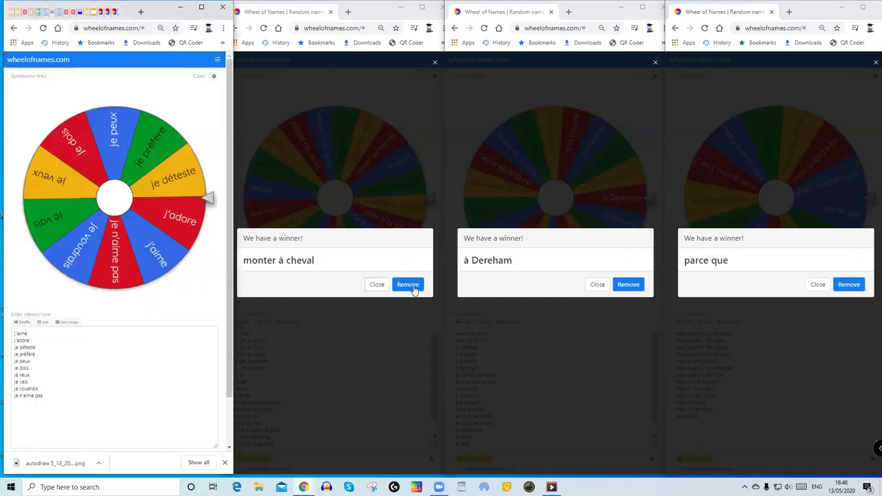
{"action": "left_click", "coordinate": [376, 284]}
{"action": "left_click", "coordinate": [597, 283]}
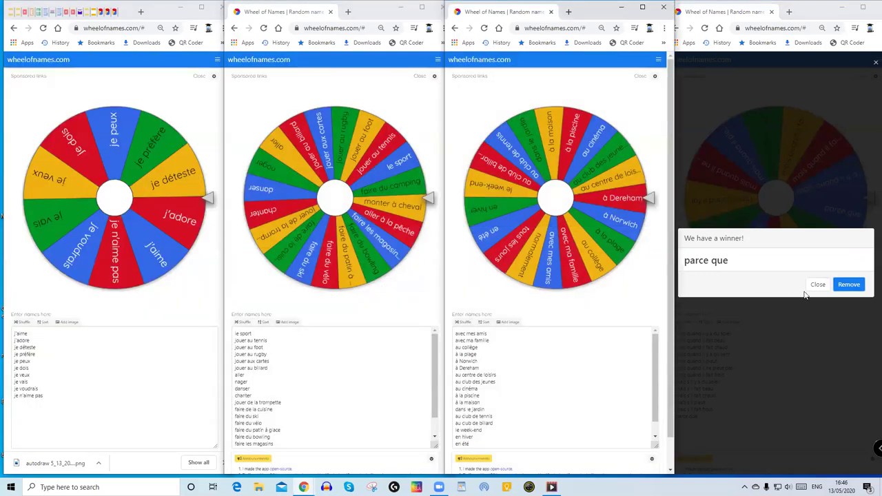
{"action": "left_click", "coordinate": [816, 284]}
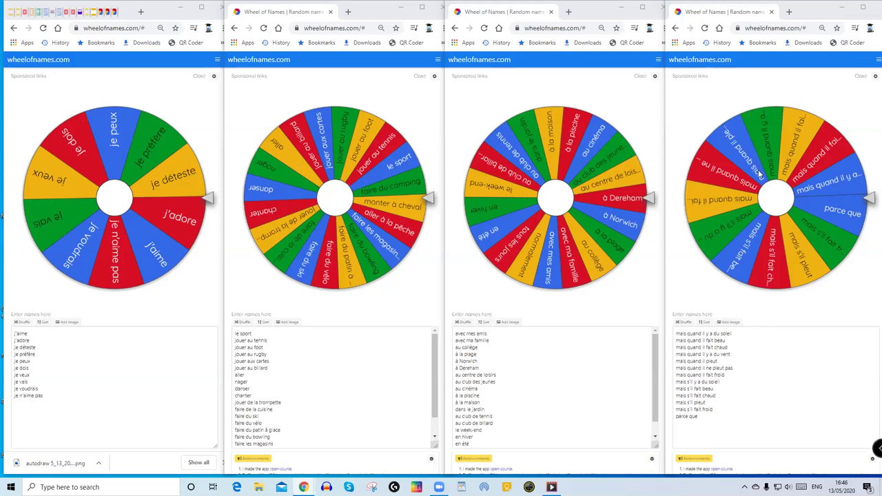
Step: Merge the four wheel windows back into a single browser window with Glue tabs
{"action": "left_click", "coordinate": [222, 29]}
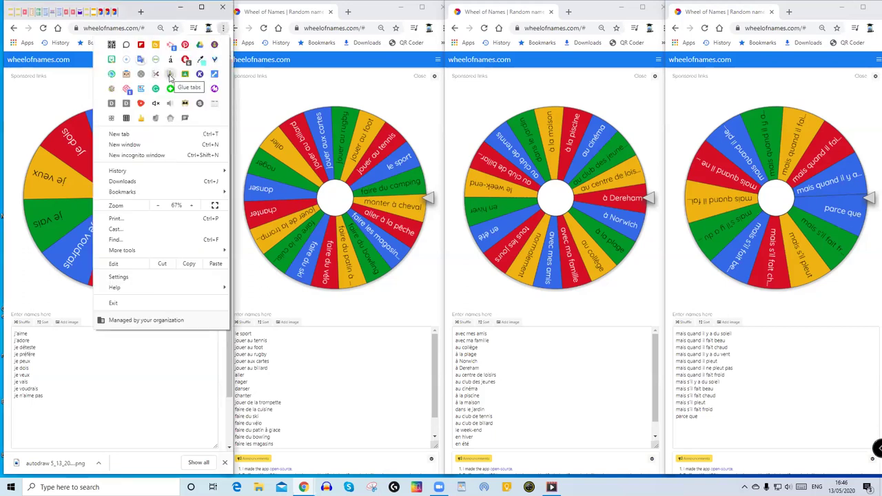
{"action": "left_click", "coordinate": [169, 77]}
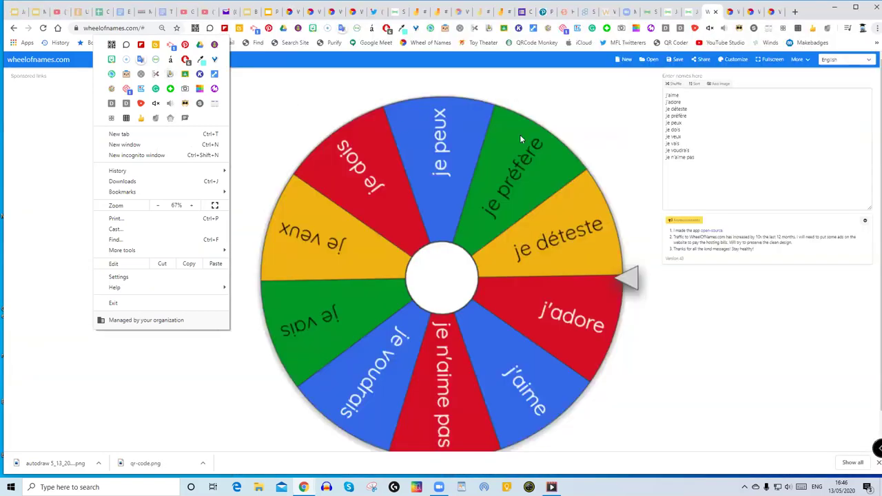
{"action": "left_click", "coordinate": [748, 162]}
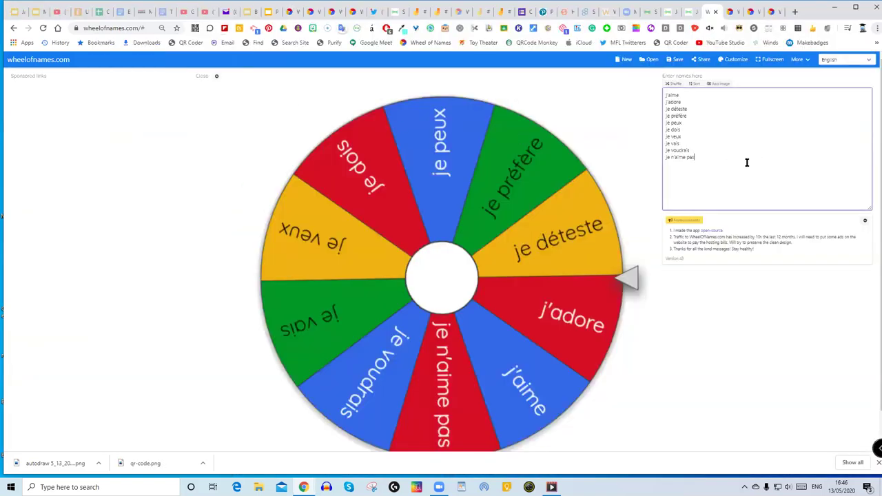
Step: Add the desktop image autodraw 5_13_2020 as a new entry on the French verb phrase wheel
{"action": "left_click", "coordinate": [719, 84]}
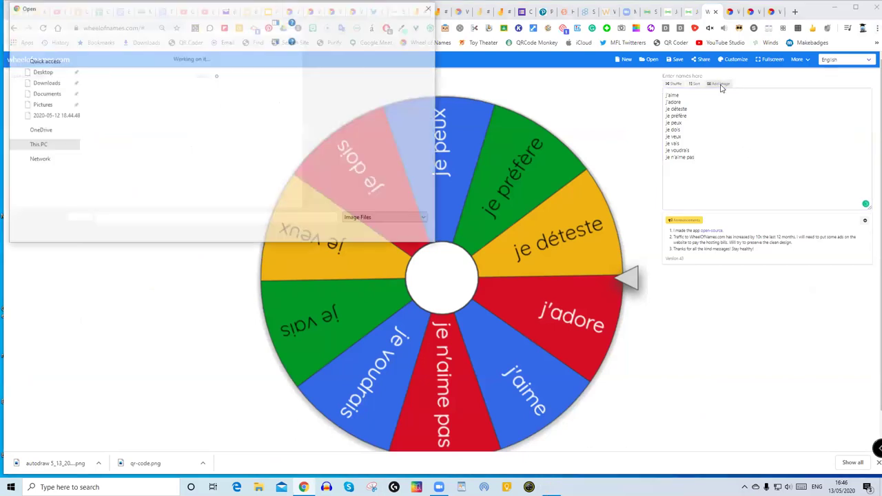
{"action": "left_click", "coordinate": [369, 86]}
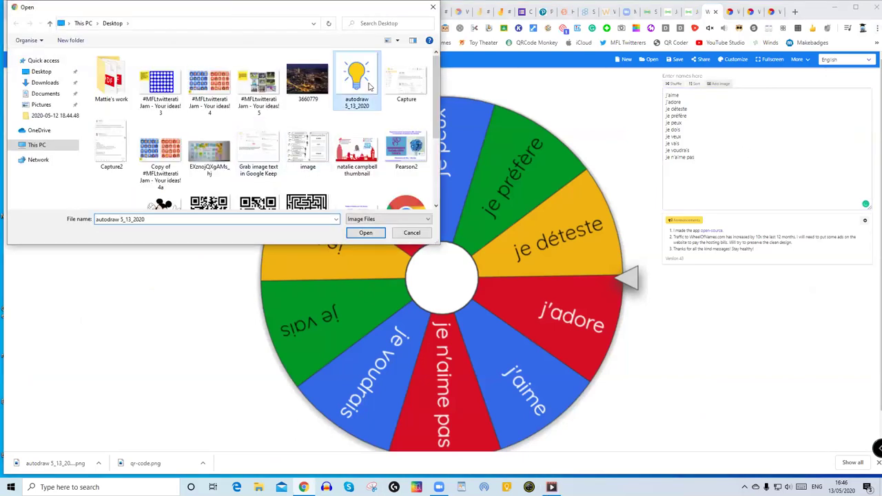
{"action": "left_click", "coordinate": [365, 232]}
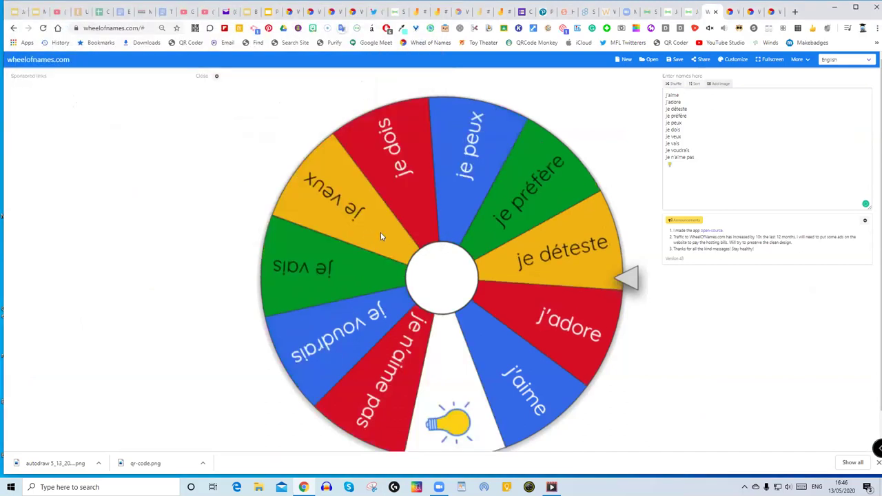
Step: Look at the wheel's save options without saving, and create a public shareable link to the wheel
{"action": "left_click", "coordinate": [678, 61]}
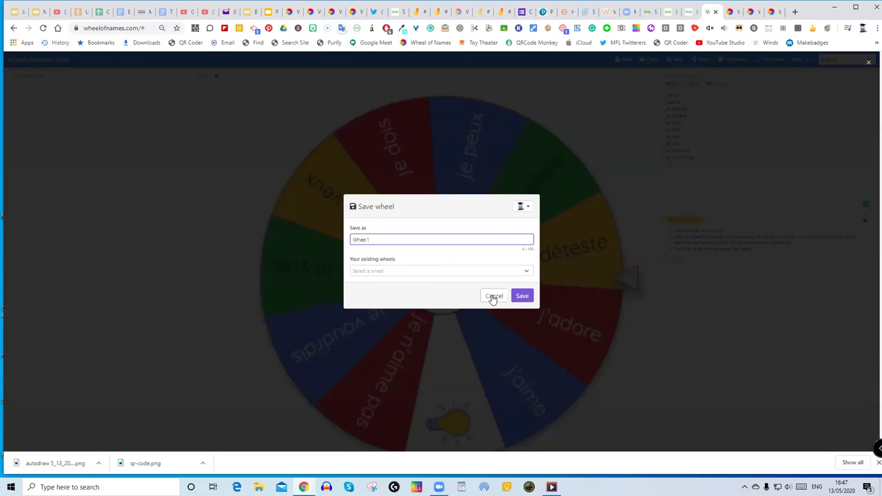
{"action": "left_click", "coordinate": [492, 297]}
{"action": "left_click", "coordinate": [699, 60]}
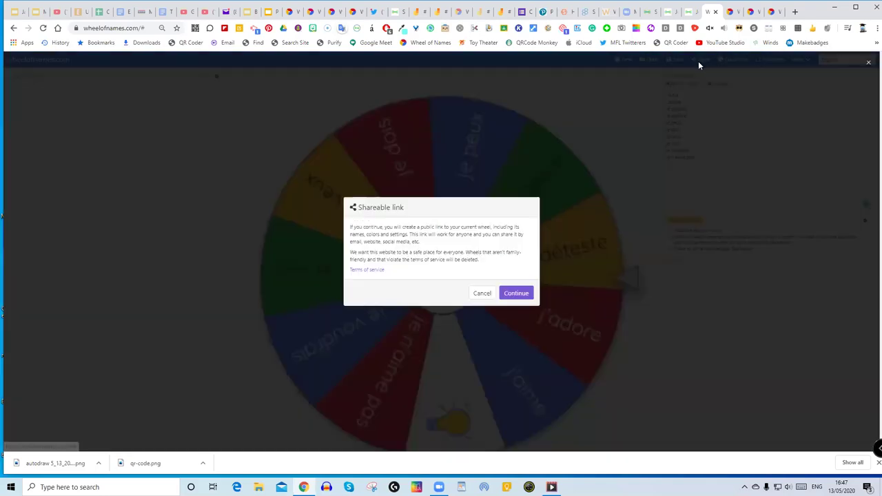
{"action": "left_click", "coordinate": [516, 292]}
{"action": "left_click", "coordinate": [516, 284]}
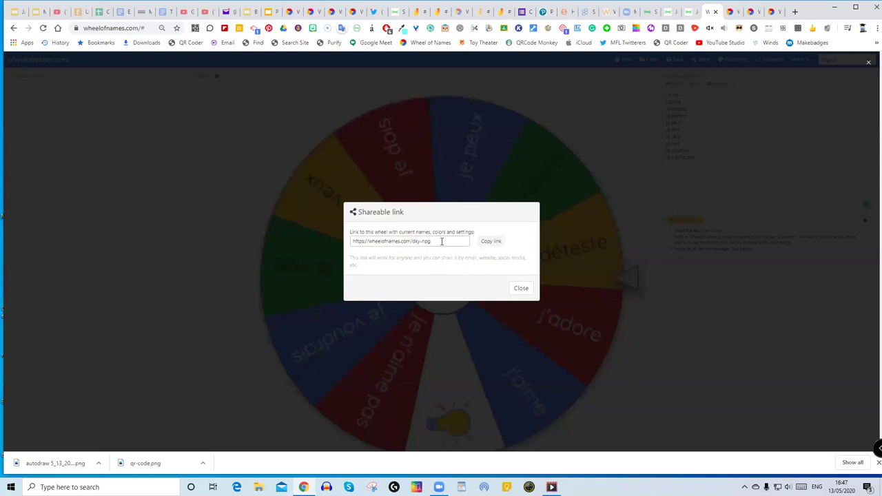
{"action": "left_click", "coordinate": [522, 289]}
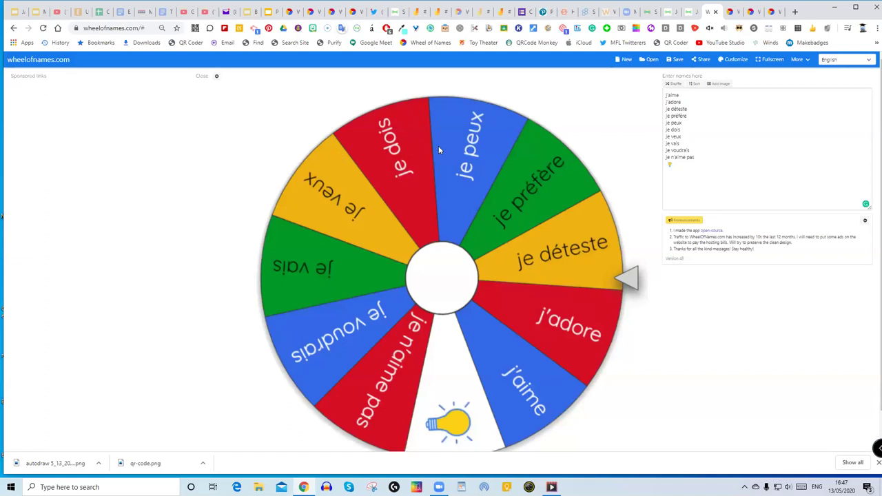
Step: Switch to the Pearson2 presentation in Google Slides and present the slide "Sharing 4 Wheel of Names in Zoom"
{"action": "left_click", "coordinate": [270, 14]}
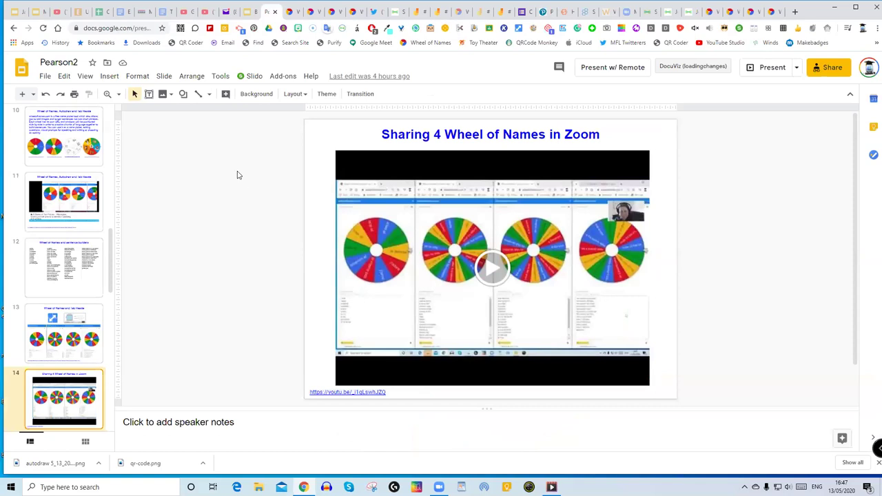
{"action": "left_click", "coordinate": [768, 70]}
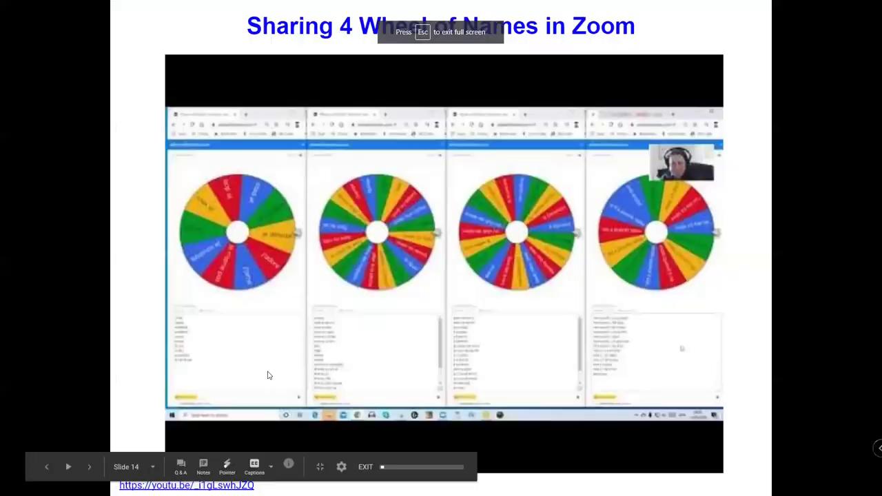
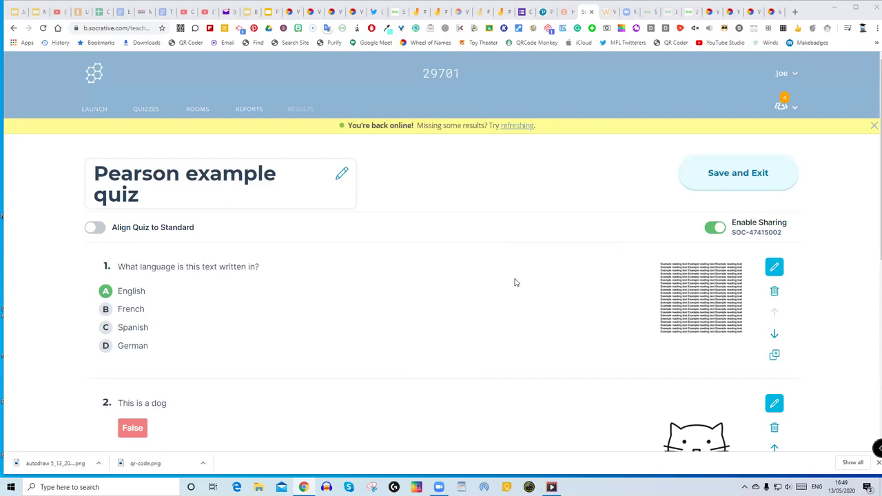
Step: Launch the Pearson example quiz with Teacher Paced delivery and Require Names turned off
{"action": "left_click", "coordinate": [91, 114]}
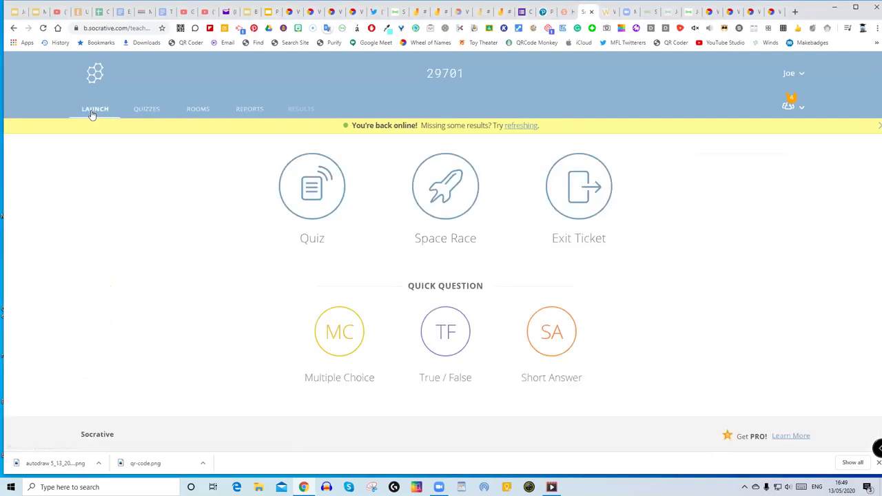
{"action": "left_click", "coordinate": [311, 203]}
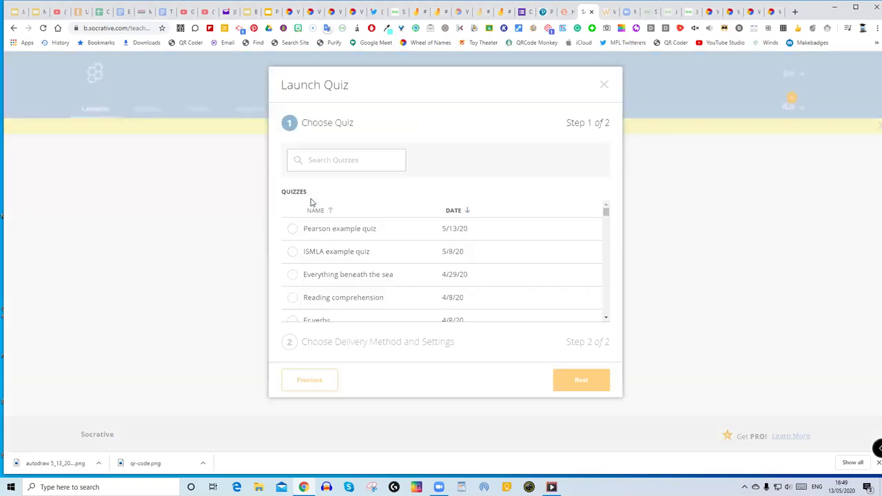
{"action": "left_click", "coordinate": [330, 231]}
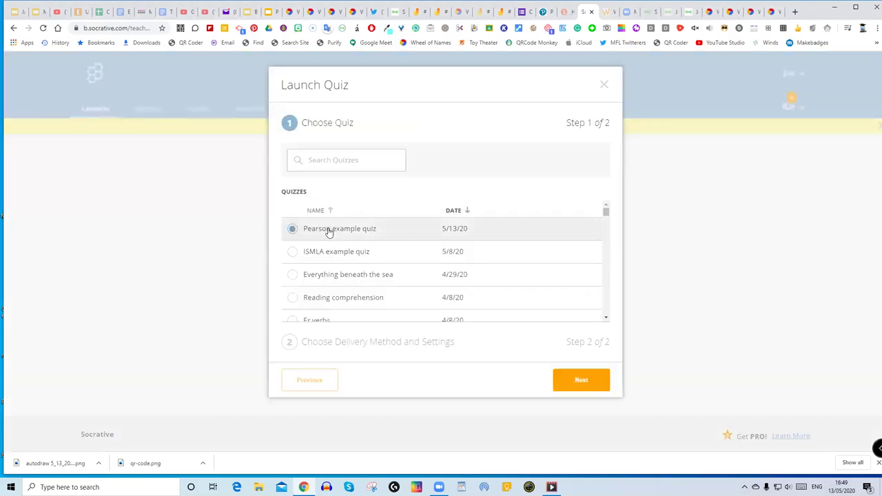
{"action": "left_click", "coordinate": [580, 383]}
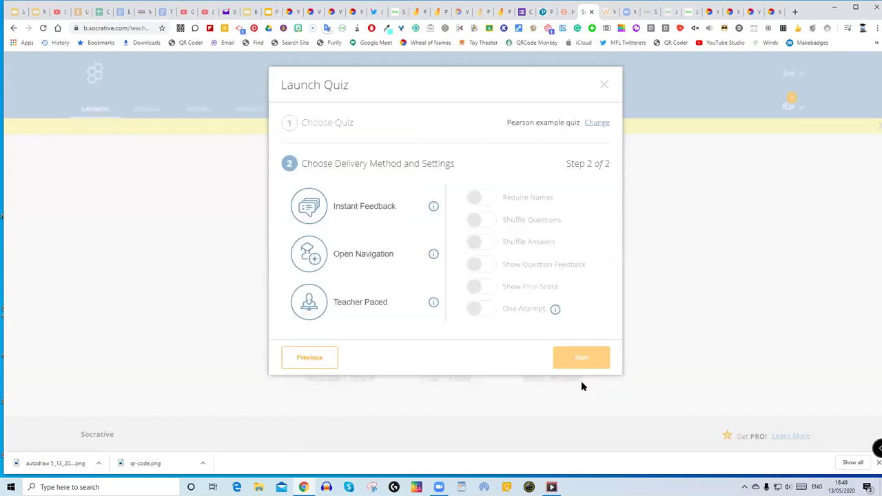
{"action": "left_click", "coordinate": [343, 310]}
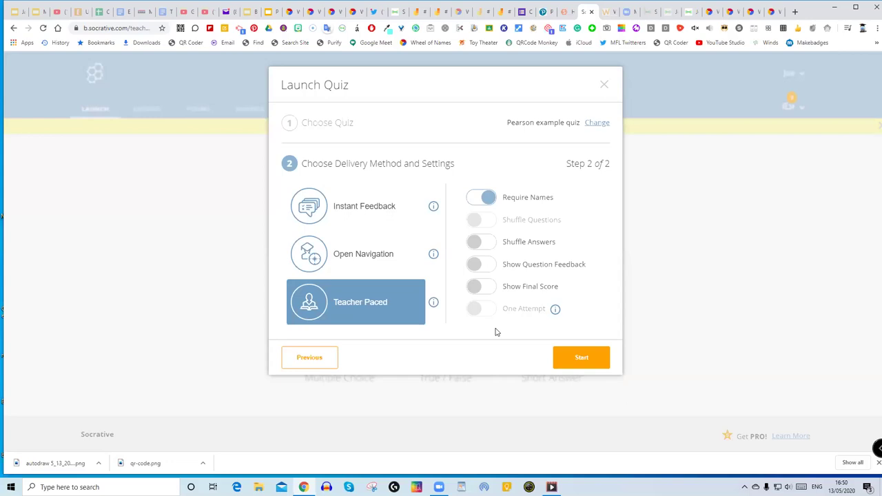
{"action": "left_click", "coordinate": [474, 198]}
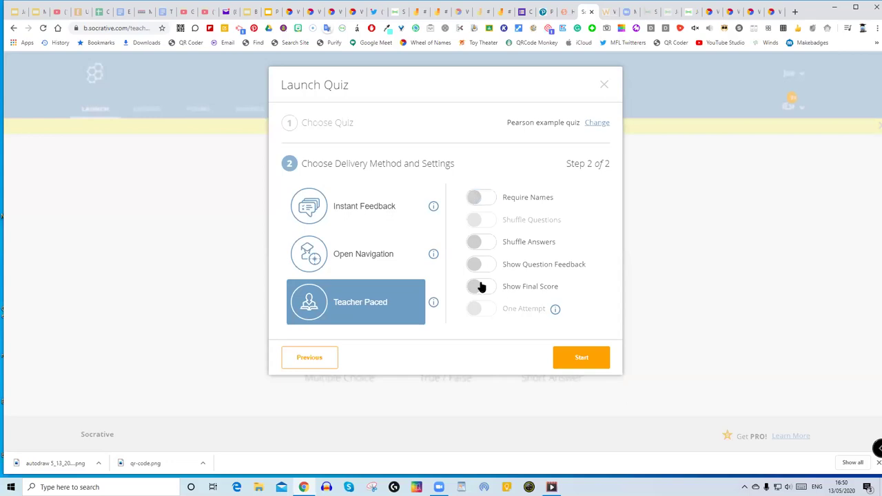
{"action": "left_click", "coordinate": [581, 359]}
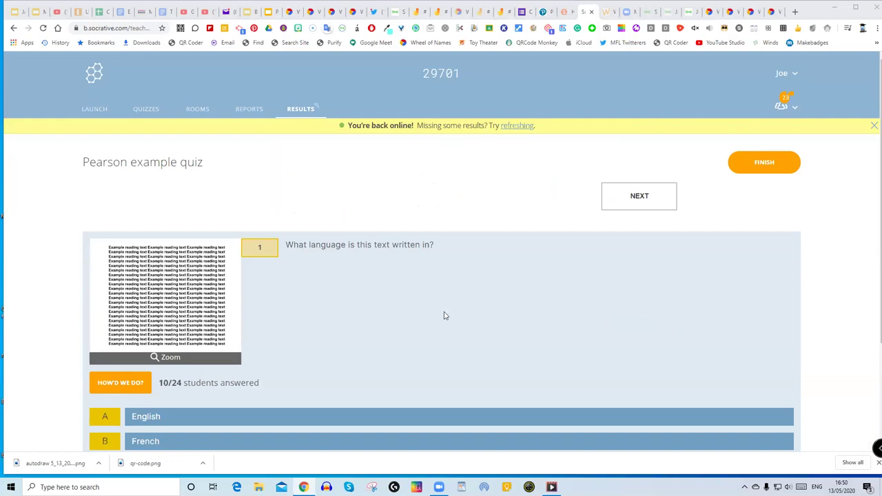
Step: Advance the live quiz from the reading text question through the "This is a dog" question to question 3
{"action": "scroll", "coordinate": [435, 325], "scroll_direction": "down", "scroll_amount": 1}
{"action": "scroll", "coordinate": [435, 324], "scroll_direction": "down", "scroll_amount": 2}
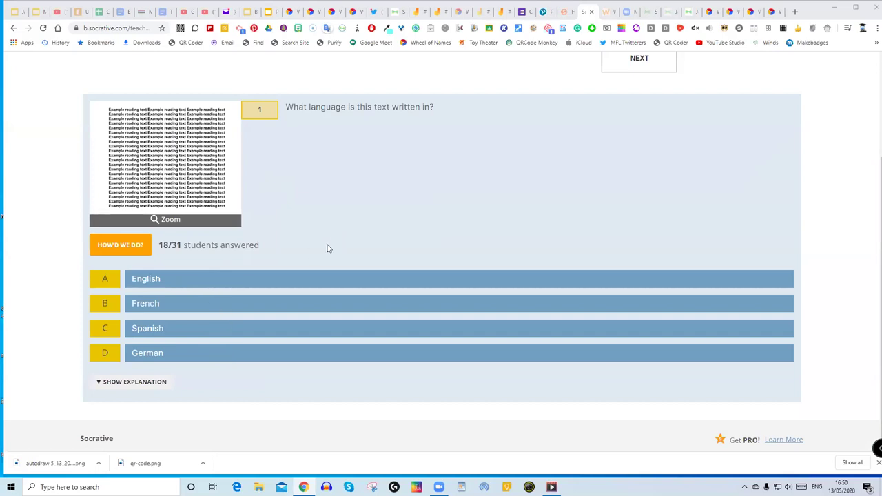
{"action": "left_click", "coordinate": [640, 63]}
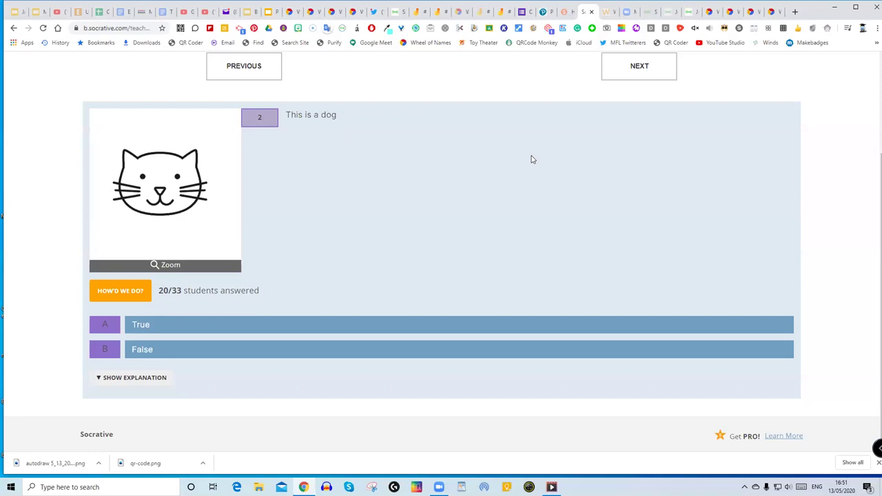
{"action": "left_click", "coordinate": [637, 71]}
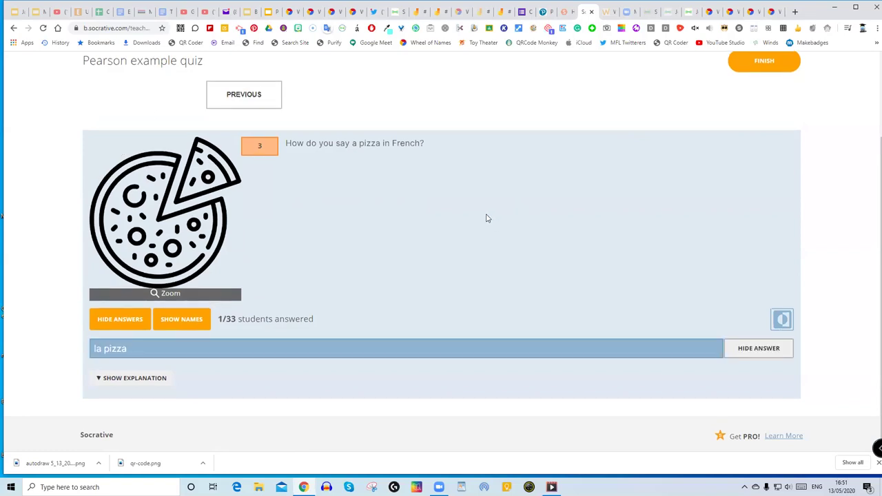
Step: Review the student answers to the pizza question and end the quiz activity
{"action": "scroll", "coordinate": [486, 218], "scroll_direction": "down", "scroll_amount": 1}
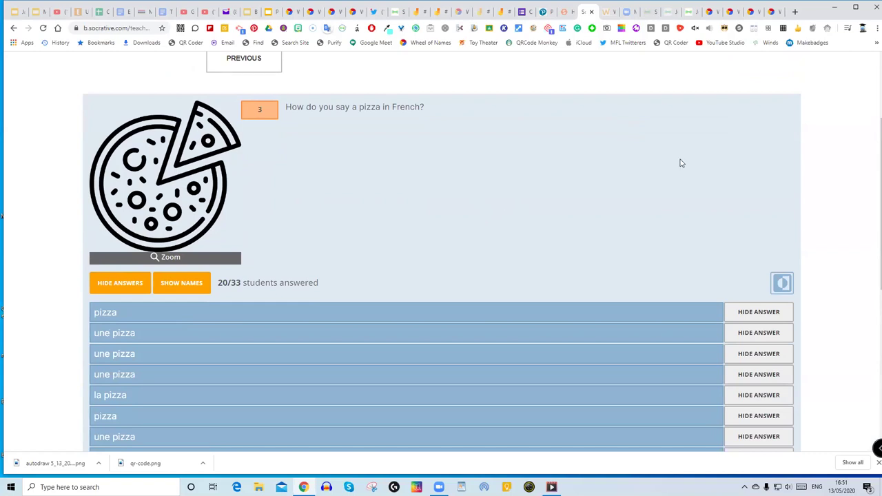
{"action": "scroll", "coordinate": [599, 189], "scroll_direction": "up", "scroll_amount": 2}
{"action": "scroll", "coordinate": [599, 189], "scroll_direction": "up", "scroll_amount": 1}
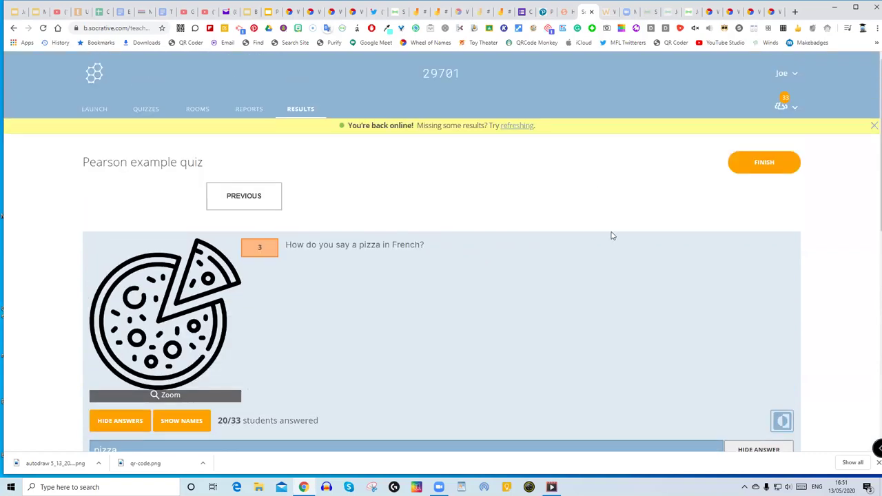
{"action": "left_click", "coordinate": [762, 165]}
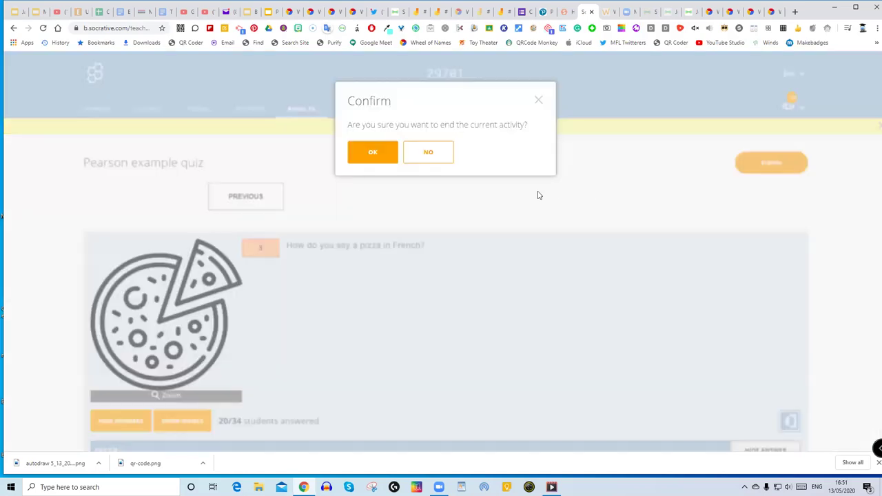
{"action": "left_click", "coordinate": [372, 154]}
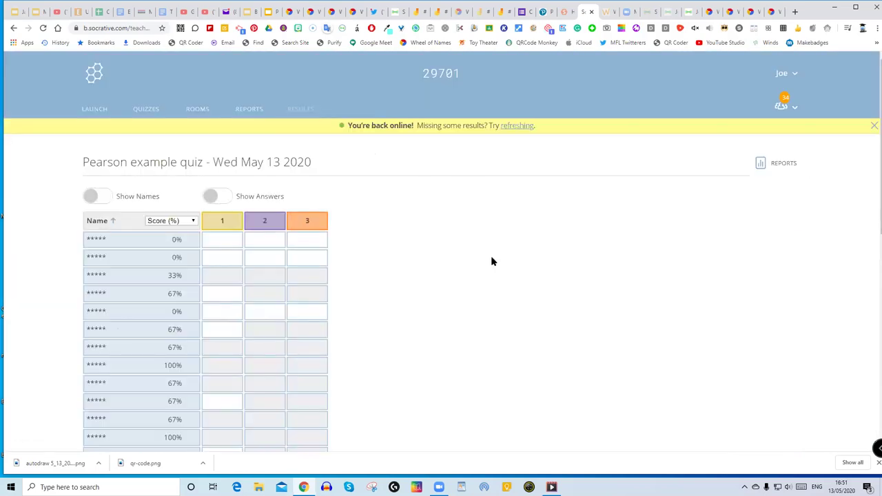
Step: Look over the quiz results table and download the Whole Class Excel report to the Desktop
{"action": "scroll", "coordinate": [433, 299], "scroll_direction": "down", "scroll_amount": 1}
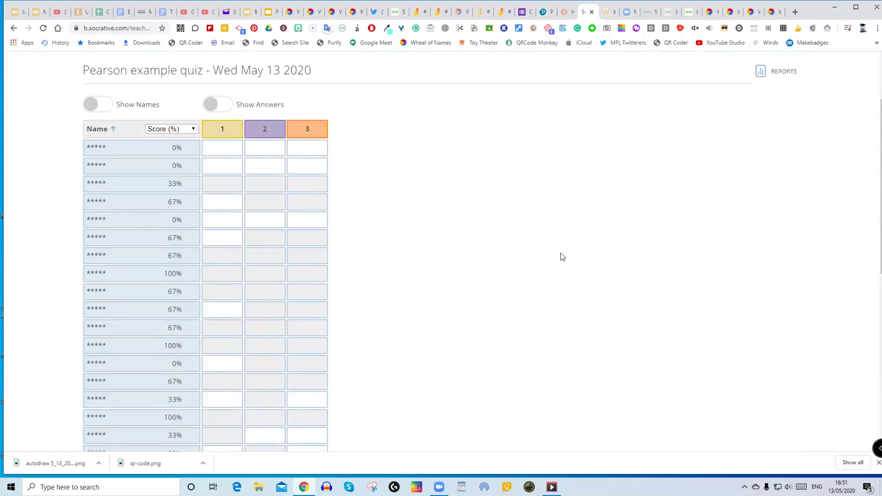
{"action": "scroll", "coordinate": [558, 256], "scroll_direction": "up", "scroll_amount": 1}
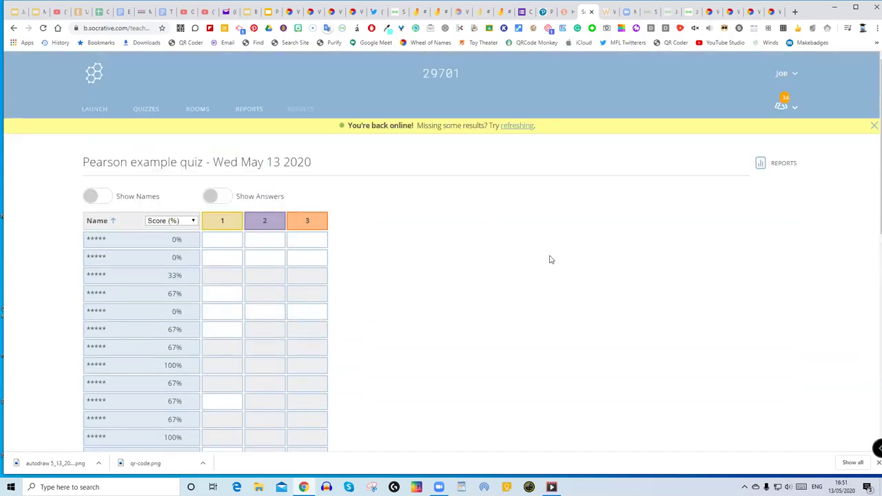
{"action": "left_click", "coordinate": [783, 164]}
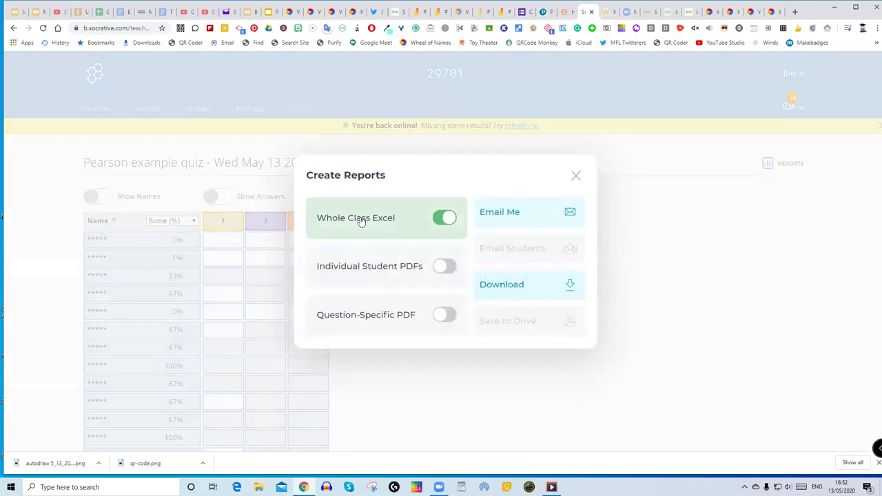
{"action": "left_click", "coordinate": [511, 287]}
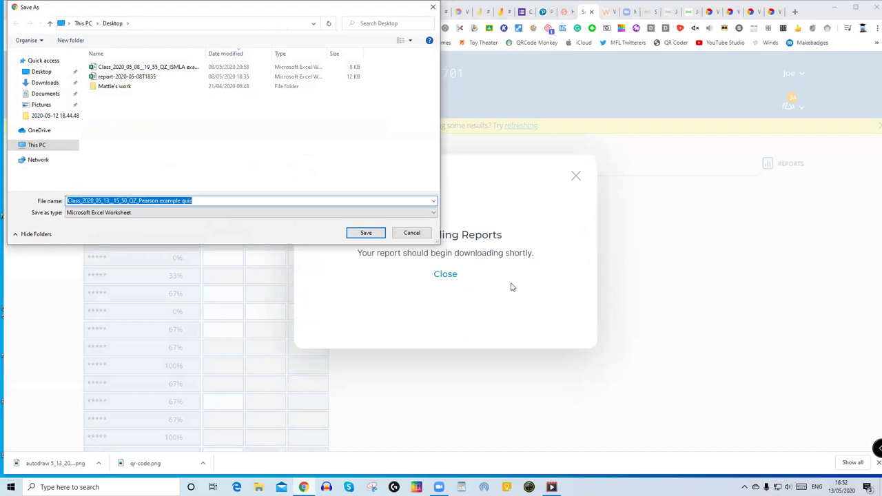
{"action": "left_click", "coordinate": [376, 235]}
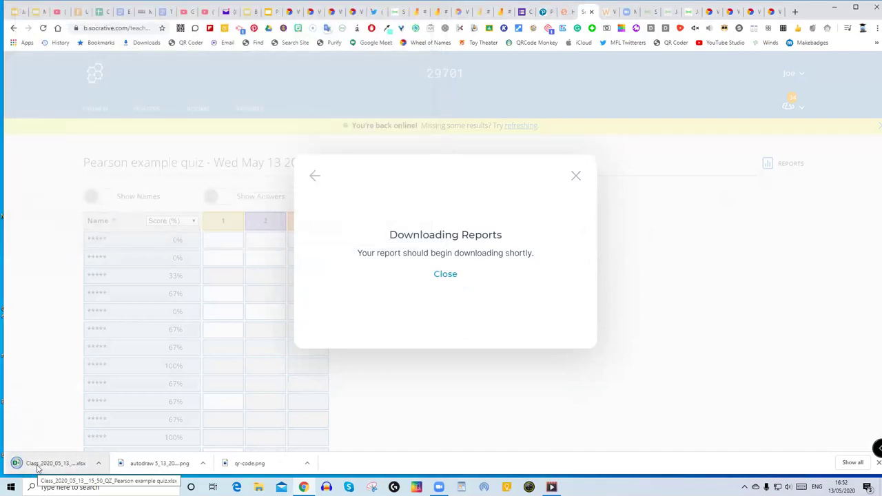
Step: Open the downloaded class report in Excel, check the answers per question, and close it along with the report dialog
{"action": "left_click", "coordinate": [33, 468]}
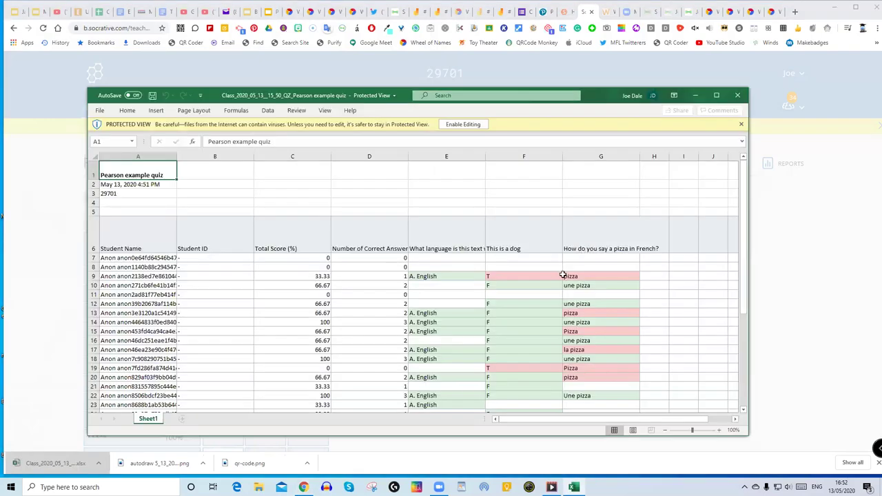
{"action": "mouse_move", "coordinate": [745, 206]}
{"action": "left_mouse_down"}
{"action": "mouse_move", "coordinate": [762, 280]}
{"action": "mouse_move", "coordinate": [741, 195]}
{"action": "mouse_move", "coordinate": [745, 265]}
{"action": "mouse_move", "coordinate": [743, 195]}
{"action": "left_mouse_up"}
{"action": "left_click", "coordinate": [737, 98]}
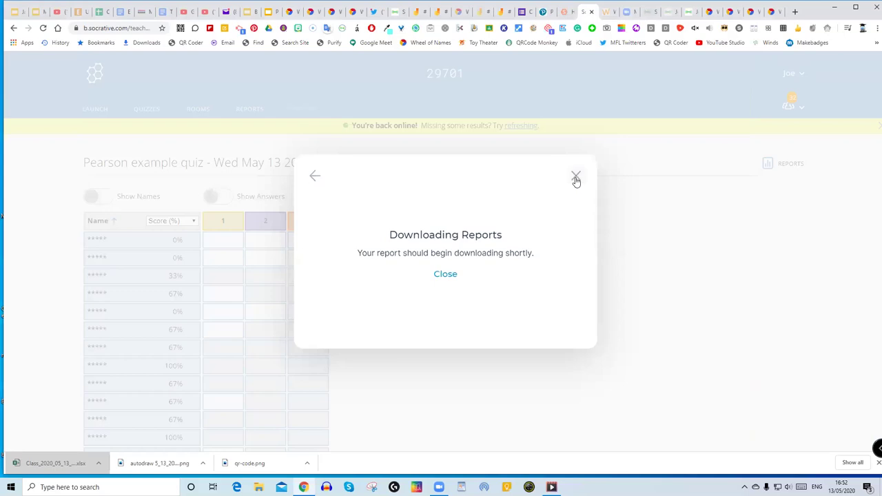
{"action": "left_click", "coordinate": [576, 178]}
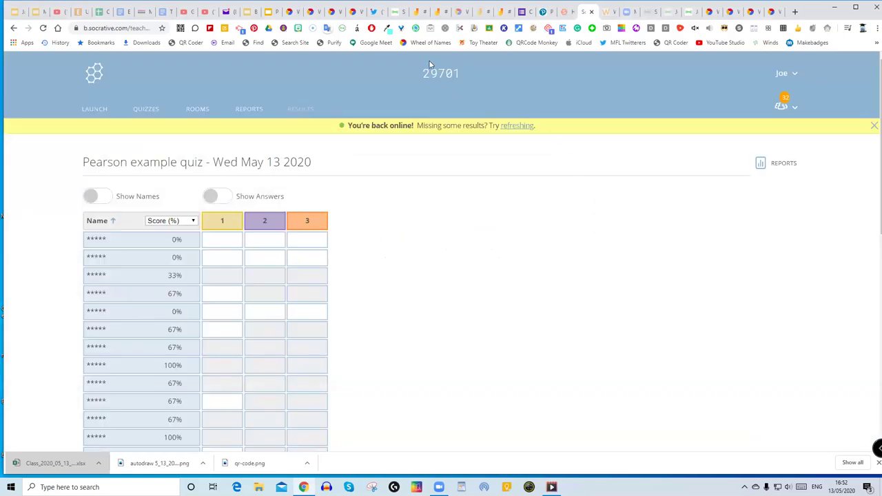
Step: Switch to the Pearson2 presentation, present from "Formative assessment with Socrative", and open the first form link on the following slide
{"action": "left_click", "coordinate": [270, 14]}
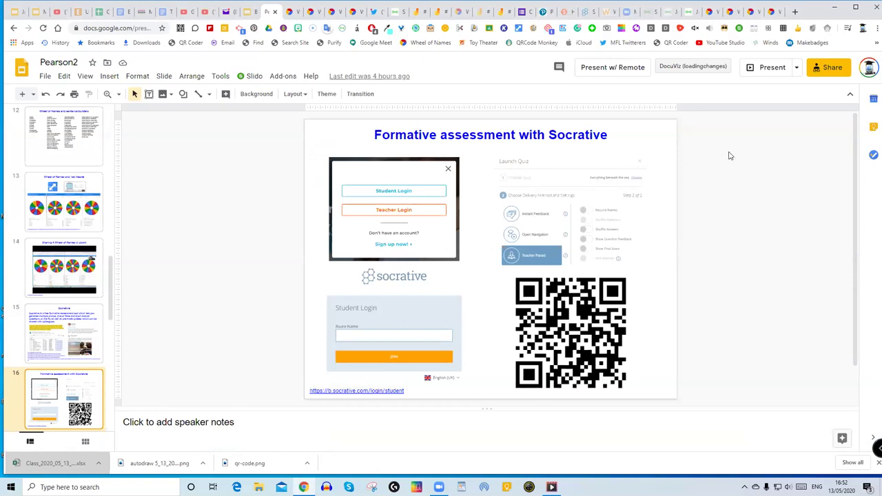
{"action": "left_click", "coordinate": [768, 68]}
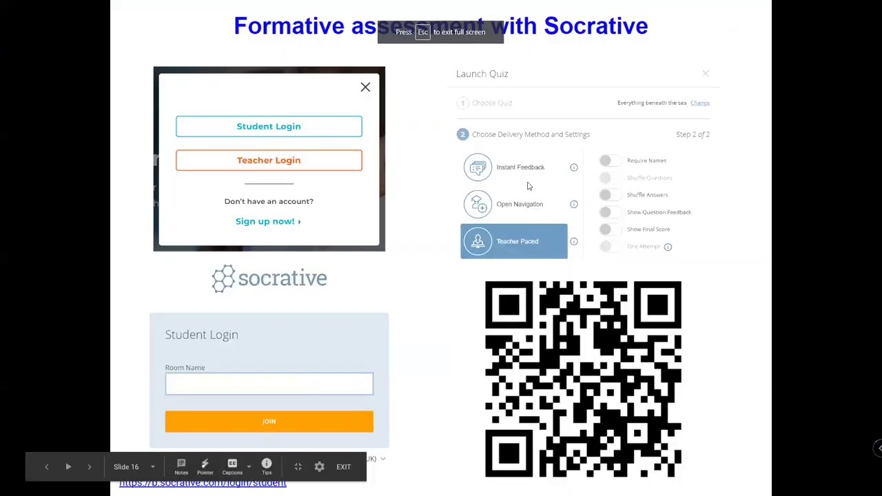
{"action": "left_click", "coordinate": [89, 467]}
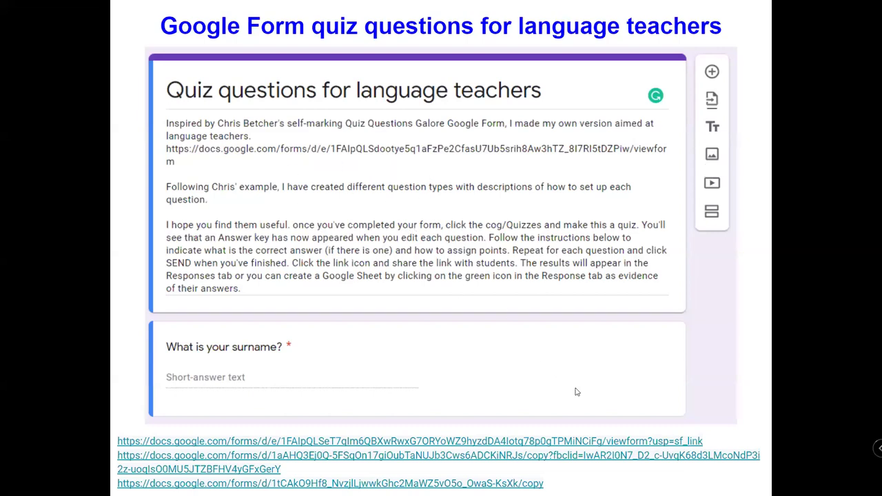
{"action": "left_click", "coordinate": [591, 442]}
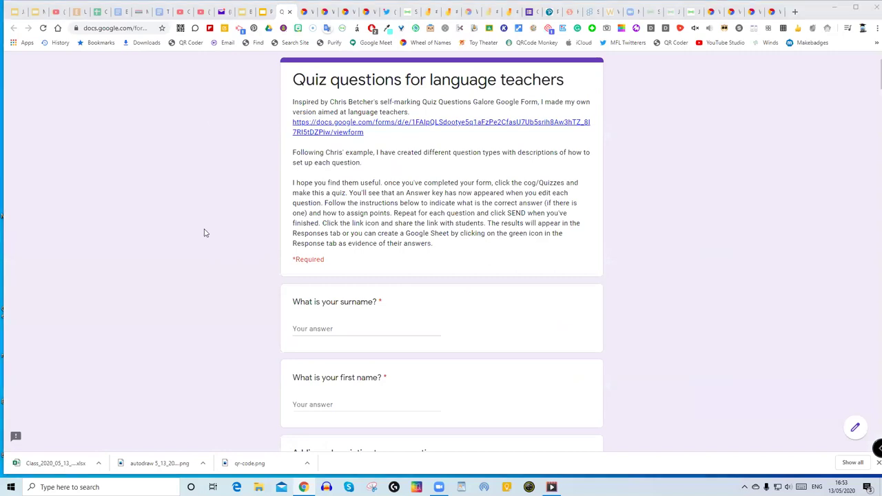
Step: Look over the form's introduction, name fields, and the multiple-choice questions on the verb aller and 'la natation' pictures
{"action": "scroll", "coordinate": [200, 275], "scroll_direction": "down", "scroll_amount": 1}
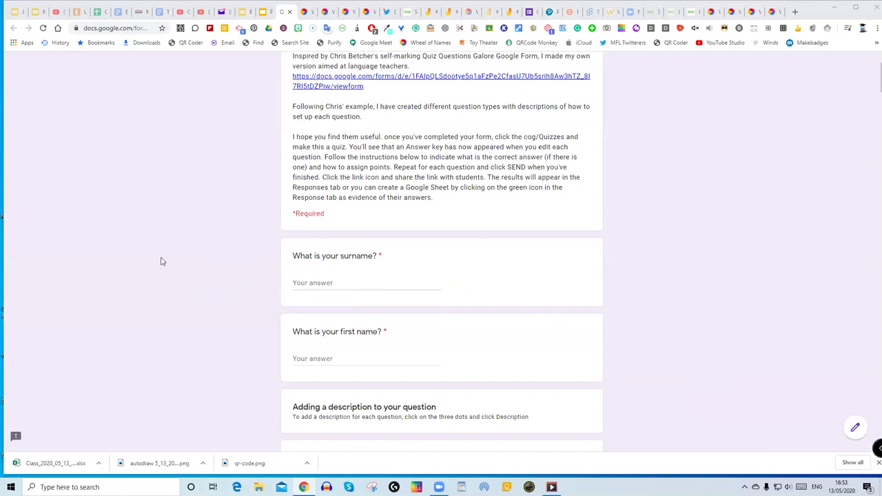
{"action": "scroll", "coordinate": [162, 261], "scroll_direction": "down", "scroll_amount": 2}
{"action": "scroll", "coordinate": [162, 261], "scroll_direction": "down", "scroll_amount": 1}
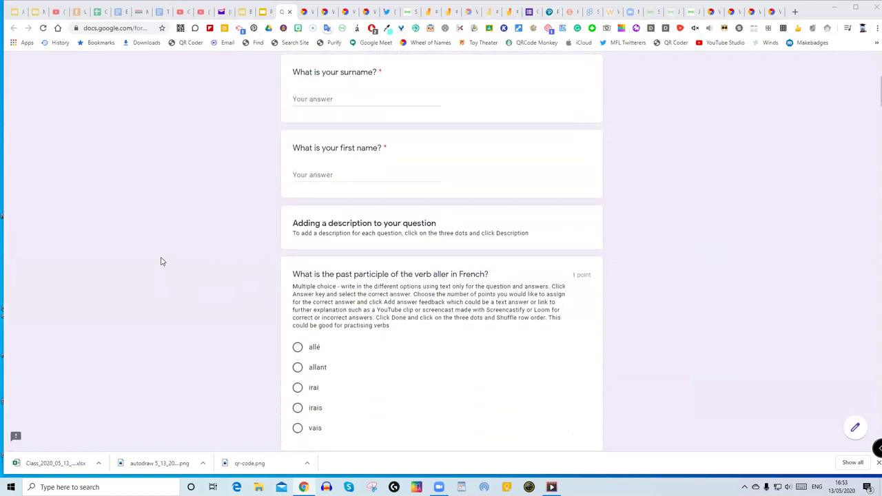
{"action": "scroll", "coordinate": [162, 261], "scroll_direction": "down", "scroll_amount": 3}
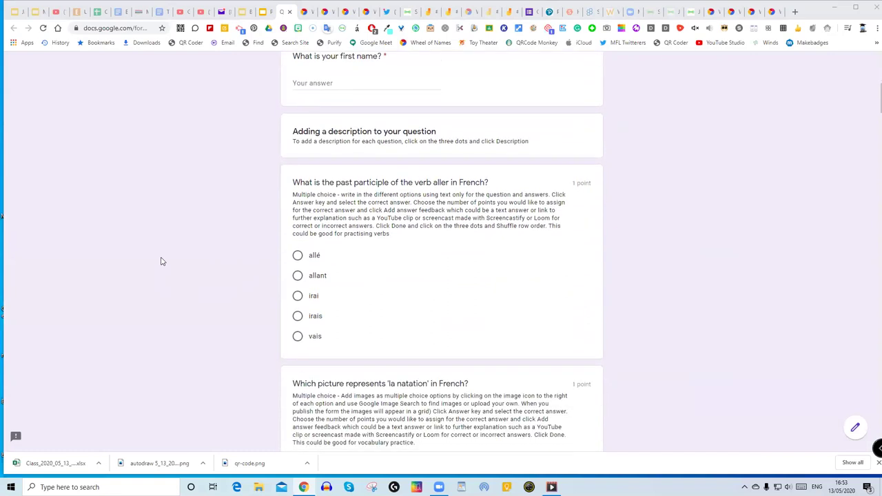
{"action": "scroll", "coordinate": [162, 261], "scroll_direction": "up", "scroll_amount": 1}
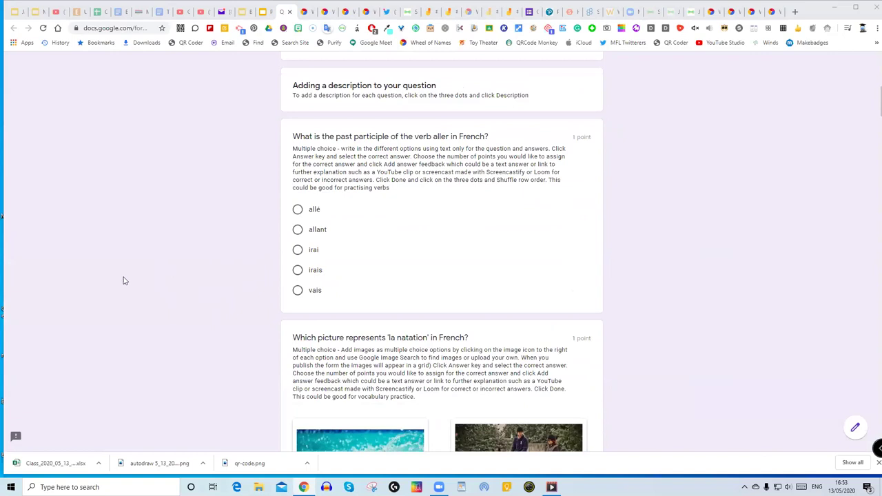
{"action": "scroll", "coordinate": [173, 276], "scroll_direction": "down", "scroll_amount": 4}
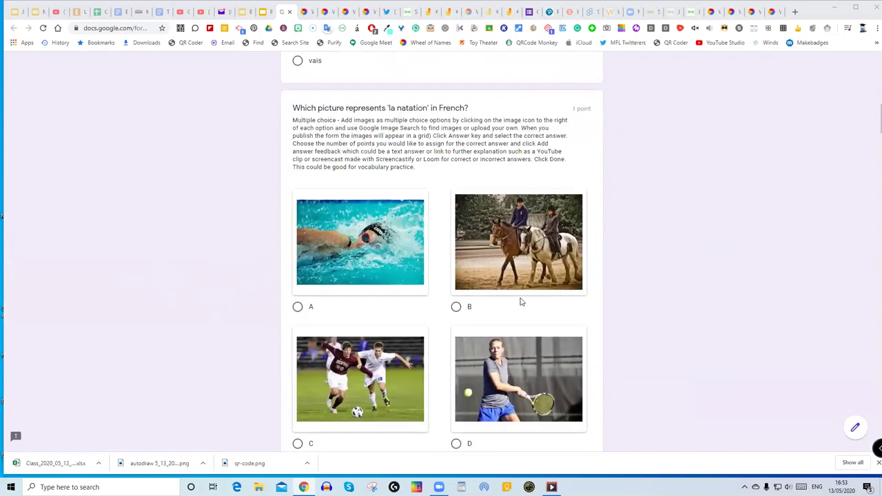
{"action": "scroll", "coordinate": [173, 304], "scroll_direction": "down", "scroll_amount": 5}
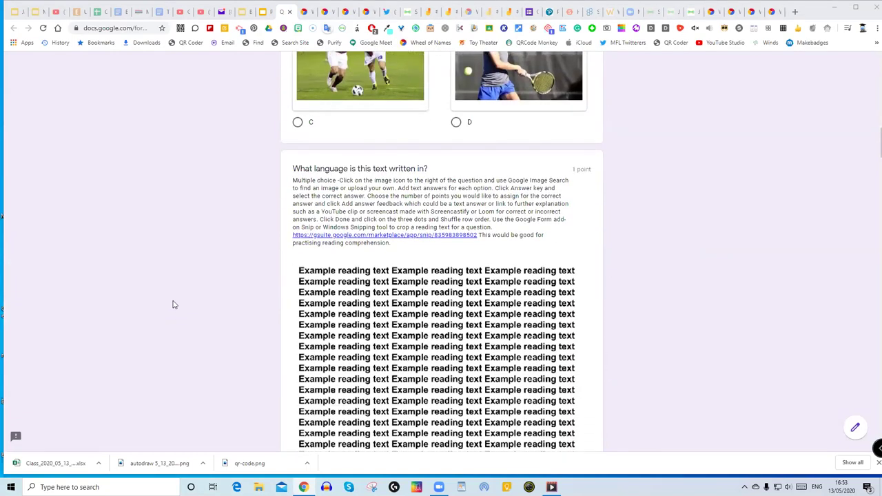
Step: Examine the reading-text language question, the feelings picture question, the Vrai/Faux item and the audio-link pronunciation question
{"action": "scroll", "coordinate": [173, 304], "scroll_direction": "down", "scroll_amount": 1}
{"action": "scroll", "coordinate": [200, 281], "scroll_direction": "down", "scroll_amount": 1}
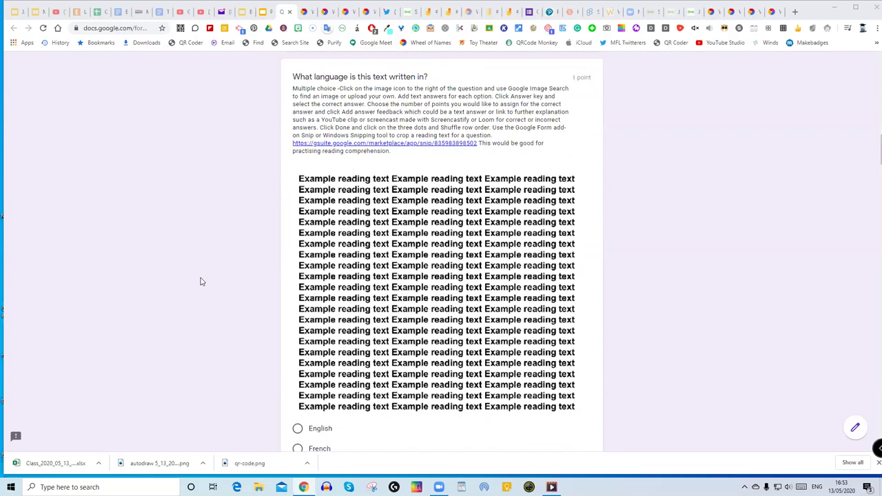
{"action": "scroll", "coordinate": [352, 312], "scroll_direction": "down", "scroll_amount": 1}
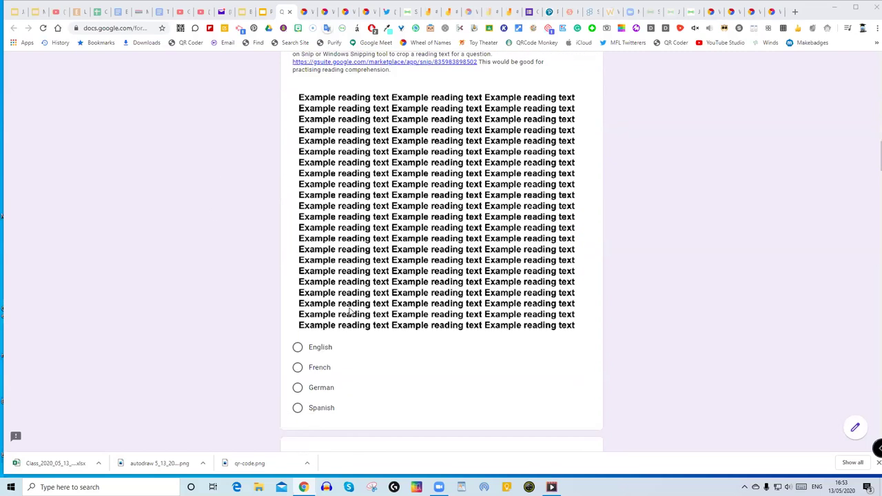
{"action": "scroll", "coordinate": [223, 319], "scroll_direction": "down", "scroll_amount": 5}
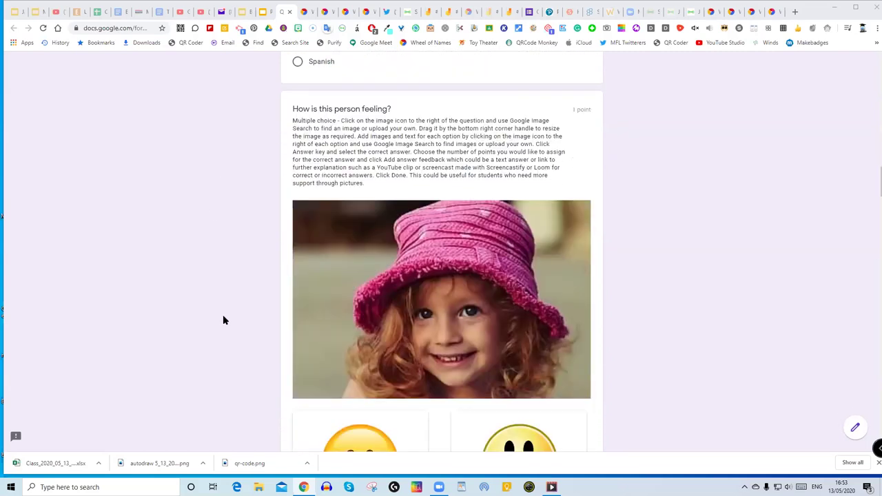
{"action": "scroll", "coordinate": [222, 320], "scroll_direction": "down", "scroll_amount": 5}
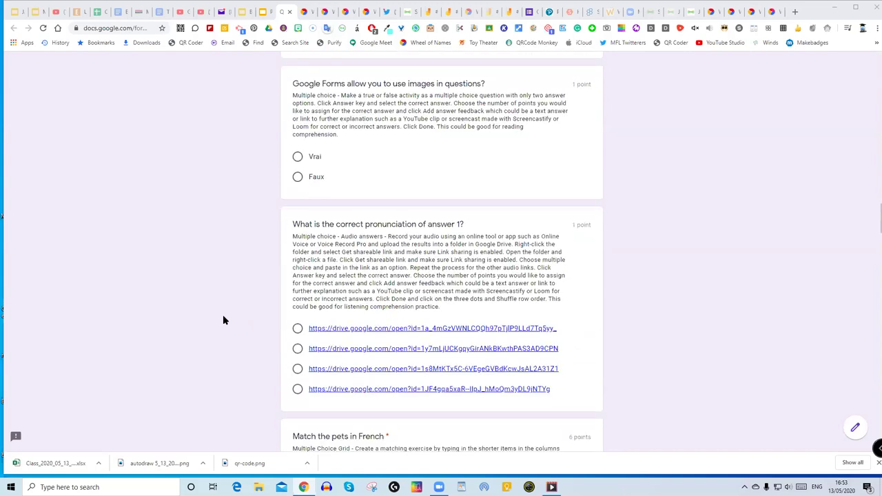
{"action": "scroll", "coordinate": [223, 320], "scroll_direction": "down", "scroll_amount": 1}
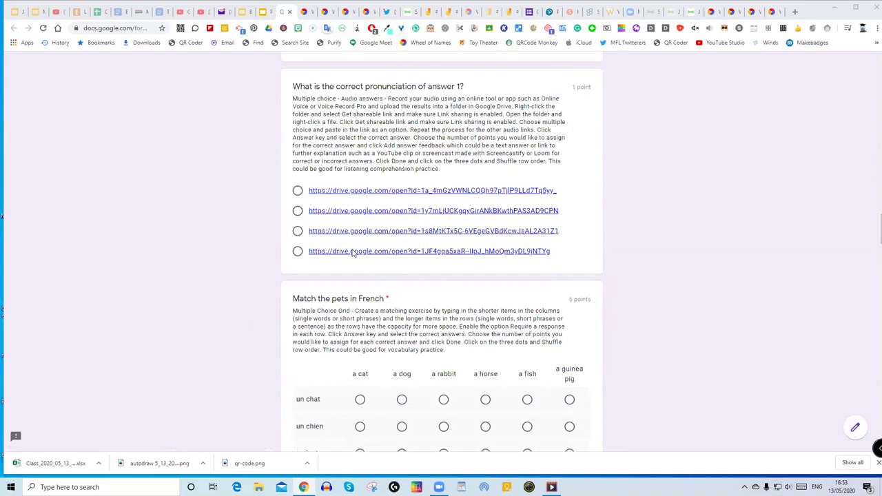
Step: Examine the multiple-choice grid questions for matching pets in French, ordering a sentence and ordering a dialogue
{"action": "scroll", "coordinate": [233, 256], "scroll_direction": "down", "scroll_amount": 3}
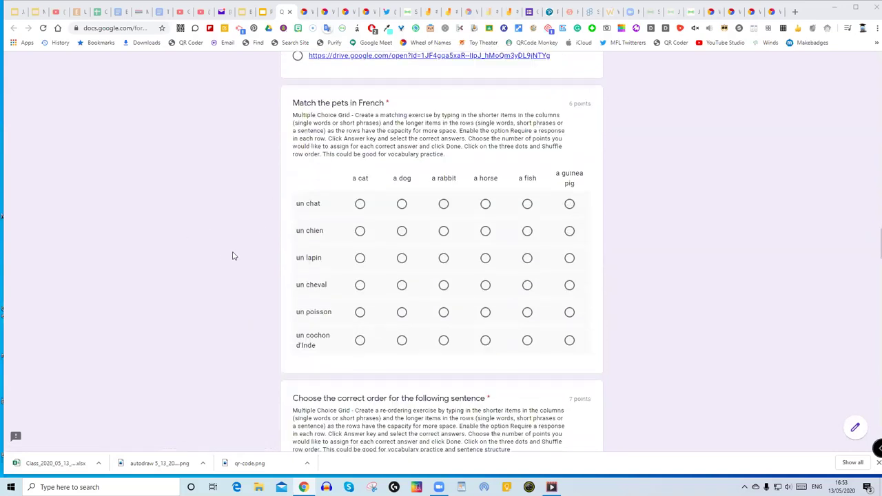
{"action": "scroll", "coordinate": [233, 255], "scroll_direction": "up", "scroll_amount": 1}
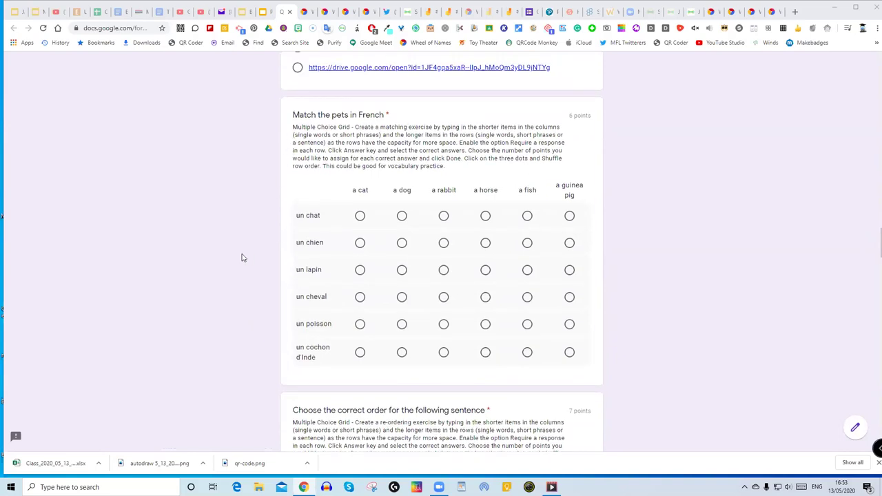
{"action": "scroll", "coordinate": [222, 264], "scroll_direction": "down", "scroll_amount": 4}
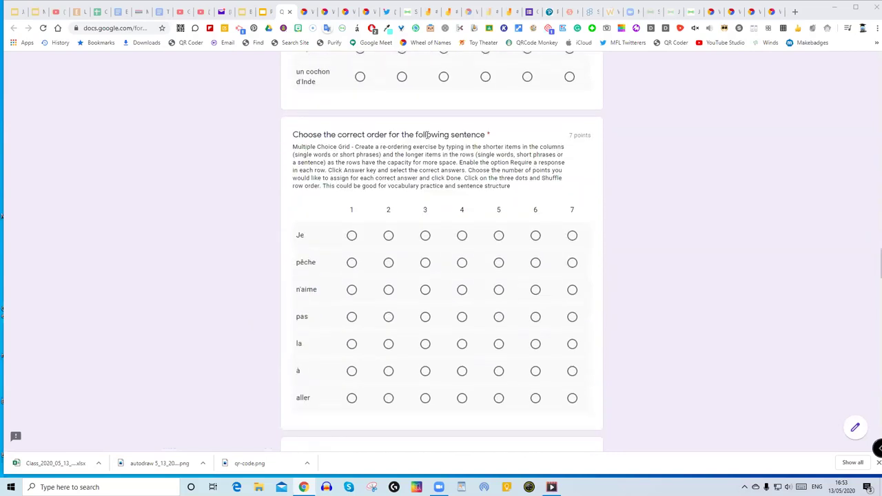
{"action": "scroll", "coordinate": [195, 275], "scroll_direction": "down", "scroll_amount": 4}
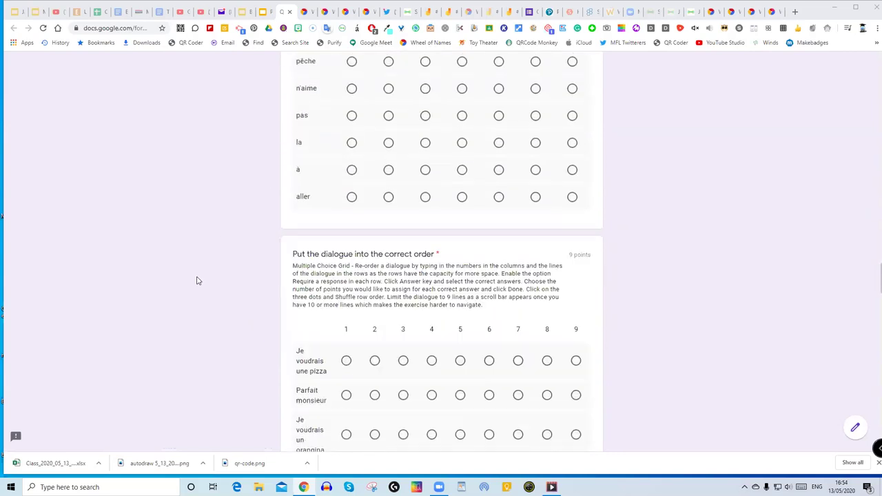
{"action": "scroll", "coordinate": [183, 301], "scroll_direction": "down", "scroll_amount": 1}
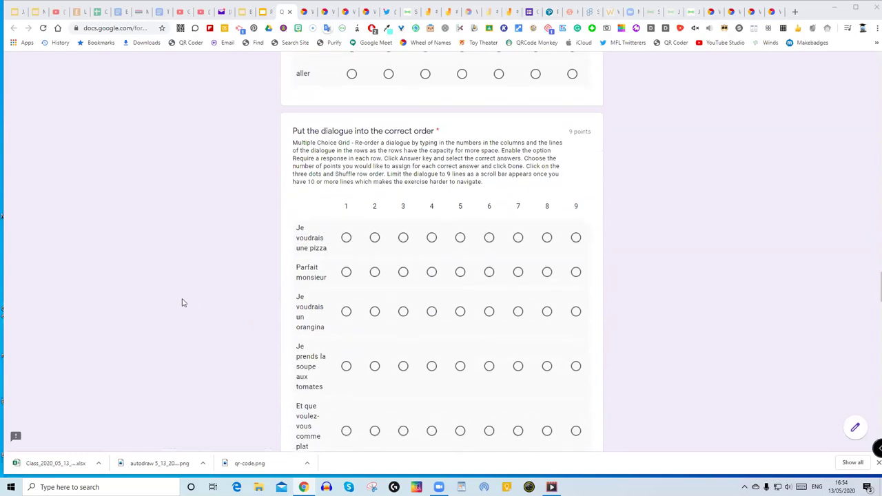
{"action": "scroll", "coordinate": [183, 302], "scroll_direction": "down", "scroll_amount": 1}
{"action": "scroll", "coordinate": [183, 302], "scroll_direction": "up", "scroll_amount": 2}
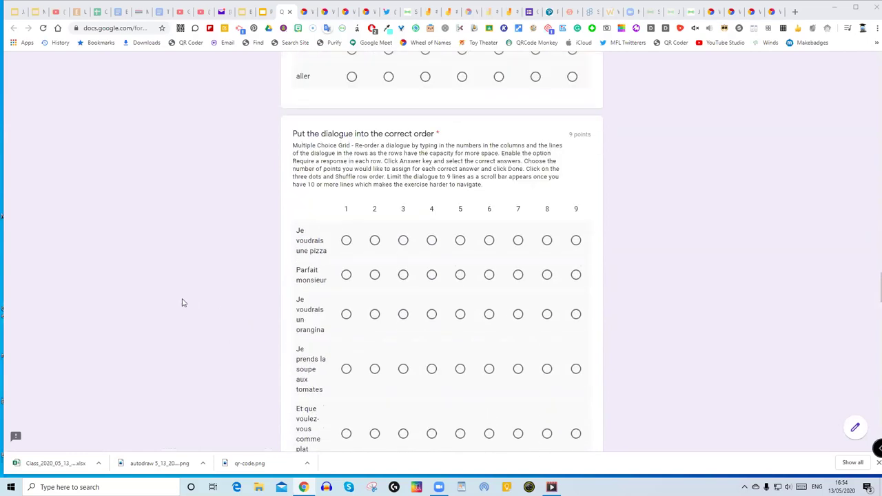
Step: View the answer options of the drop-down être verb question without choosing one, and look at the regular-verbs checkbox question
{"action": "scroll", "coordinate": [183, 302], "scroll_direction": "down", "scroll_amount": 8}
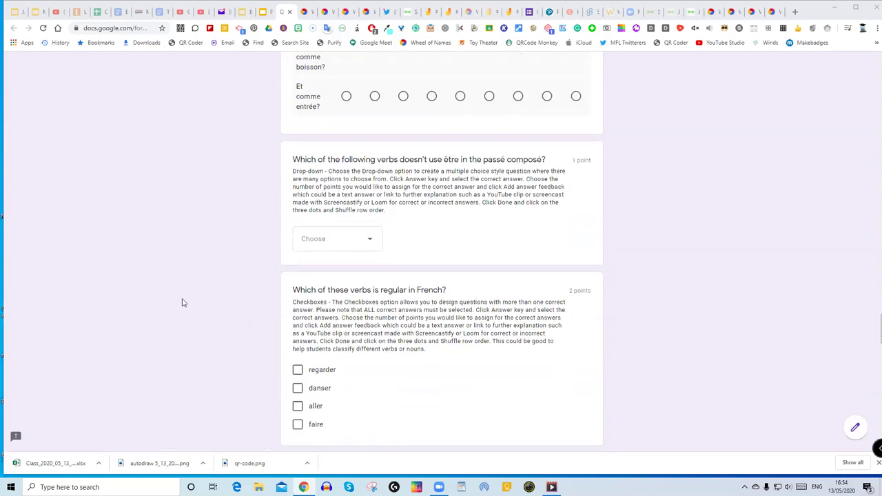
{"action": "left_click", "coordinate": [372, 246]}
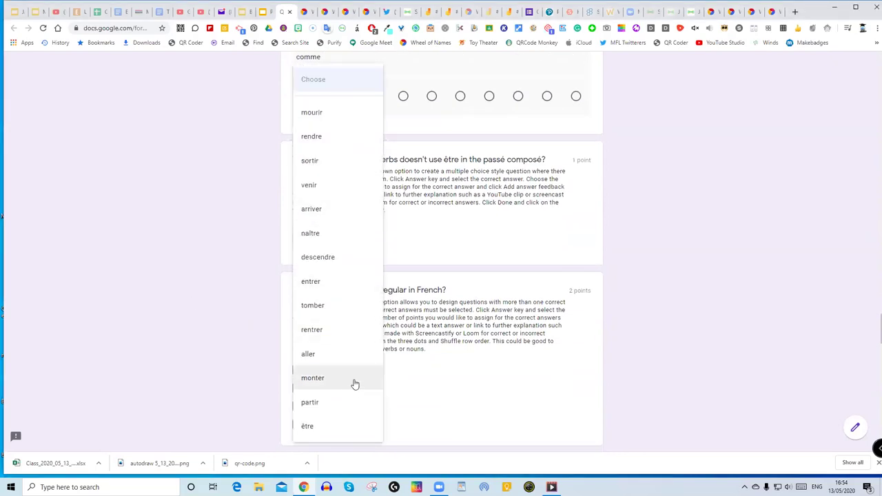
{"action": "left_click", "coordinate": [194, 318]}
{"action": "scroll", "coordinate": [196, 316], "scroll_direction": "down", "scroll_amount": 2}
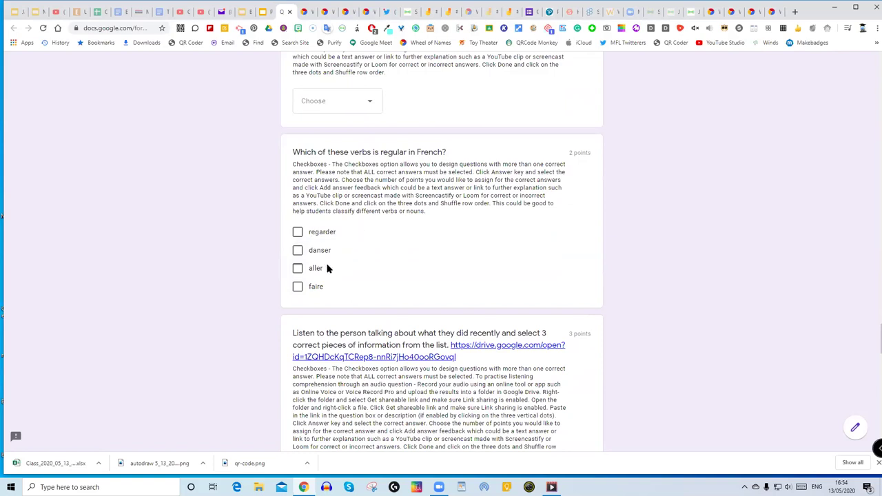
Step: Examine the remaining questions, from listening checkboxes and fill-in-the-blank through video to the Vocaroo recording and linear-scale items at the form's end
{"action": "scroll", "coordinate": [240, 253], "scroll_direction": "down", "scroll_amount": 1}
{"action": "scroll", "coordinate": [240, 253], "scroll_direction": "down", "scroll_amount": 2}
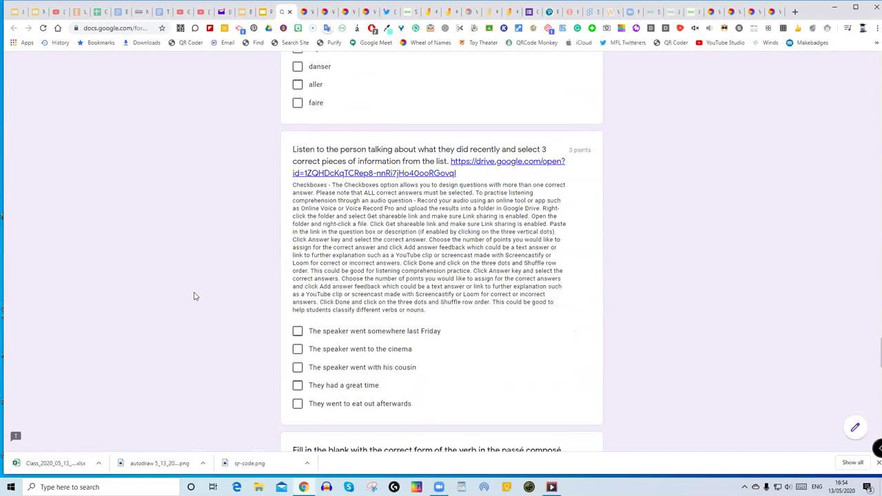
{"action": "scroll", "coordinate": [194, 296], "scroll_direction": "down", "scroll_amount": 2}
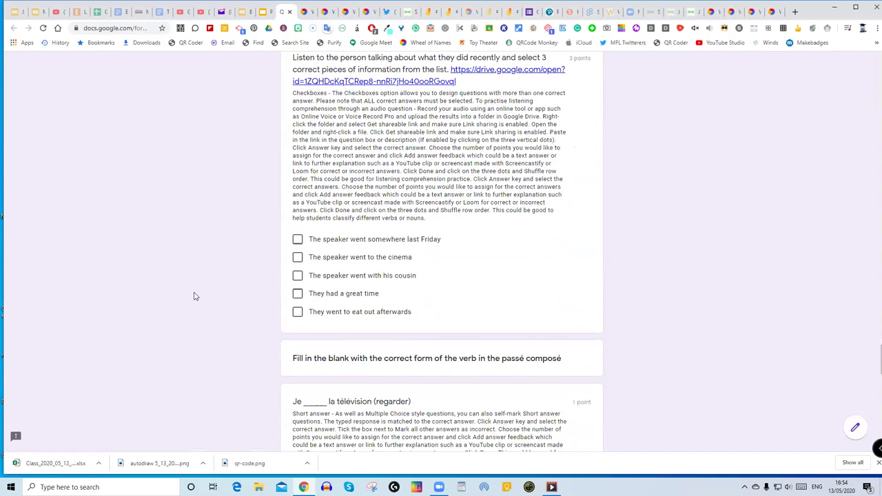
{"action": "scroll", "coordinate": [194, 296], "scroll_direction": "down", "scroll_amount": 3}
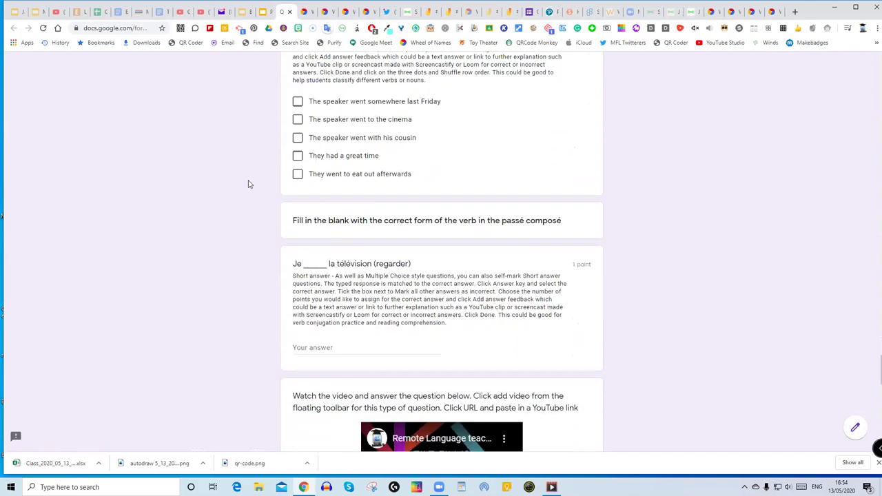
{"action": "scroll", "coordinate": [221, 335], "scroll_direction": "down", "scroll_amount": 3}
{"action": "scroll", "coordinate": [221, 336], "scroll_direction": "down", "scroll_amount": 8}
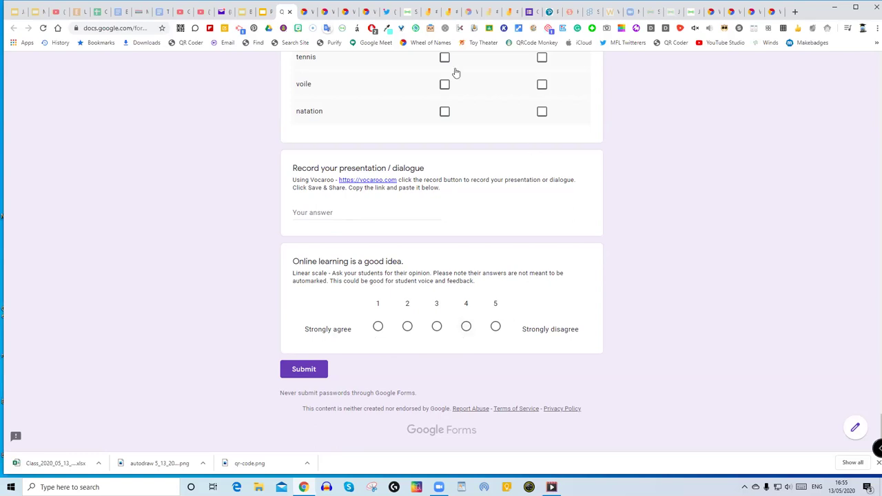
Step: Return to the presentation, open the last form link ending in /copy in its own tab, and go back to the slide
{"action": "left_click", "coordinate": [263, 12]}
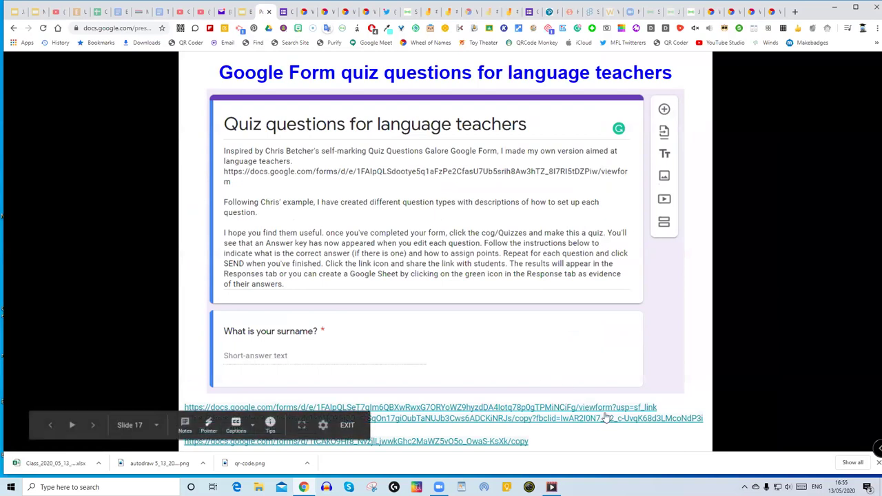
{"action": "left_click", "coordinate": [498, 441]}
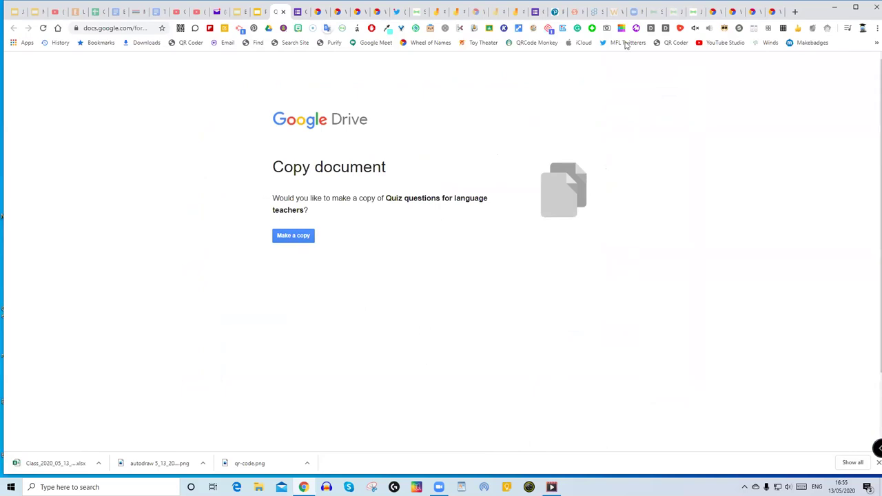
{"action": "left_click", "coordinate": [255, 14]}
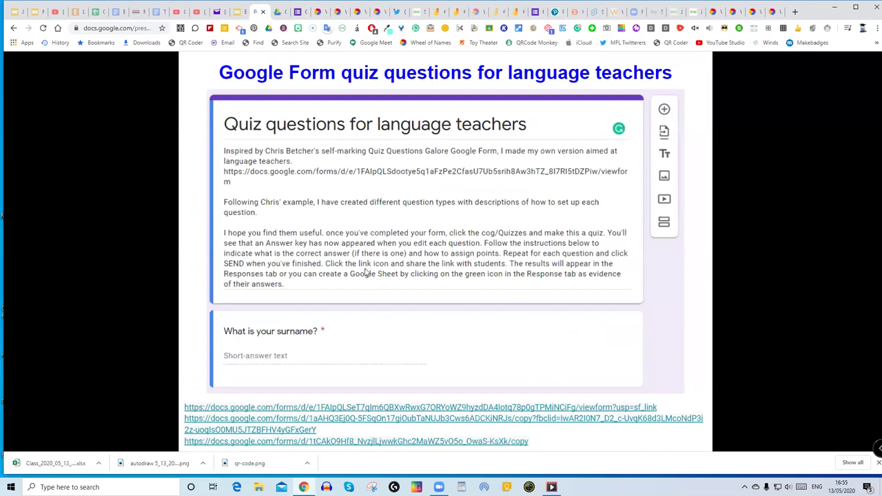
Step: Show the slideshow full screen, browse ahead to the Whiteboard.fi slide, and return to the Quizizz overview slide
{"action": "key", "text": "ctrl+shift+f"}
{"action": "key", "text": "Right"}
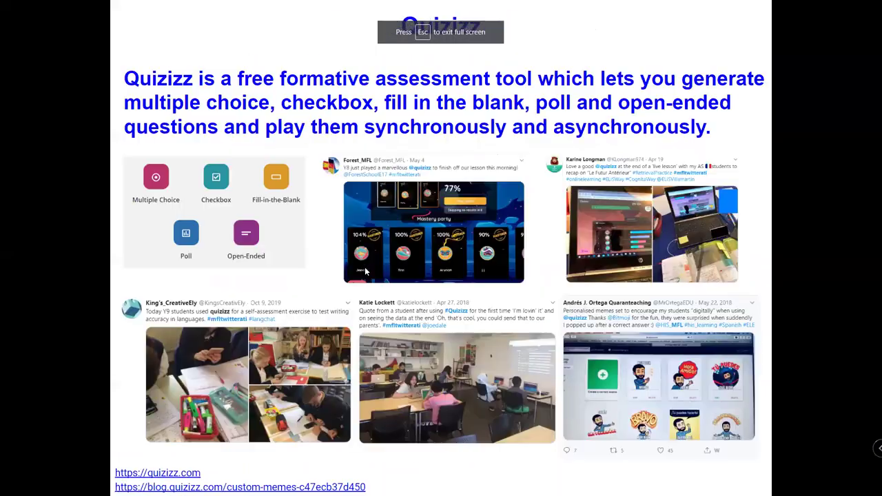
{"action": "key", "text": "Right"}
{"action": "key", "text": "Right"}
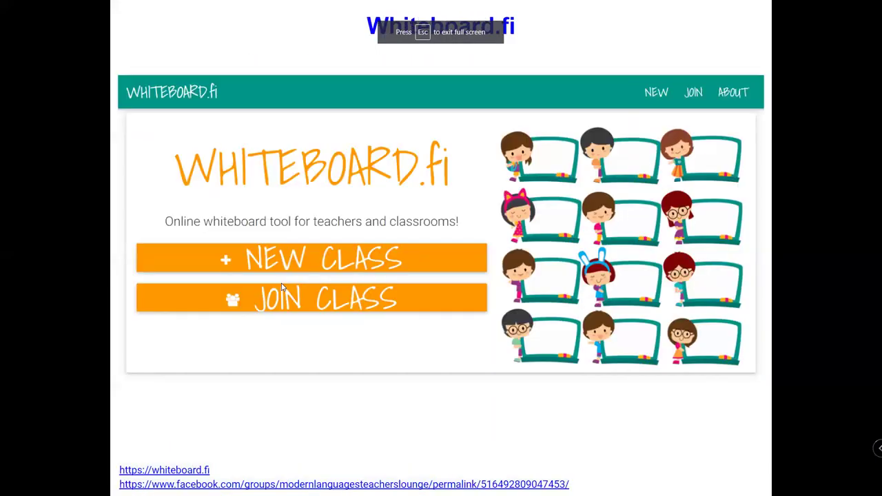
{"action": "key", "text": "Left"}
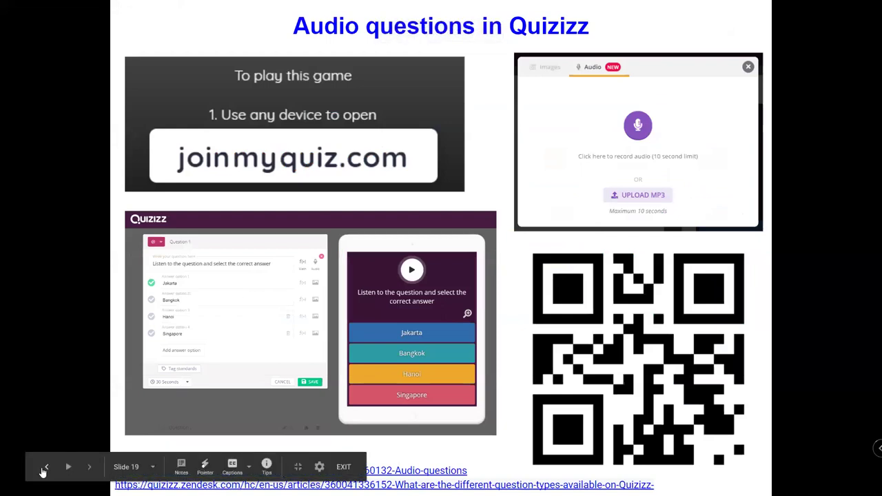
{"action": "left_click", "coordinate": [44, 468]}
{"action": "left_click", "coordinate": [44, 468]}
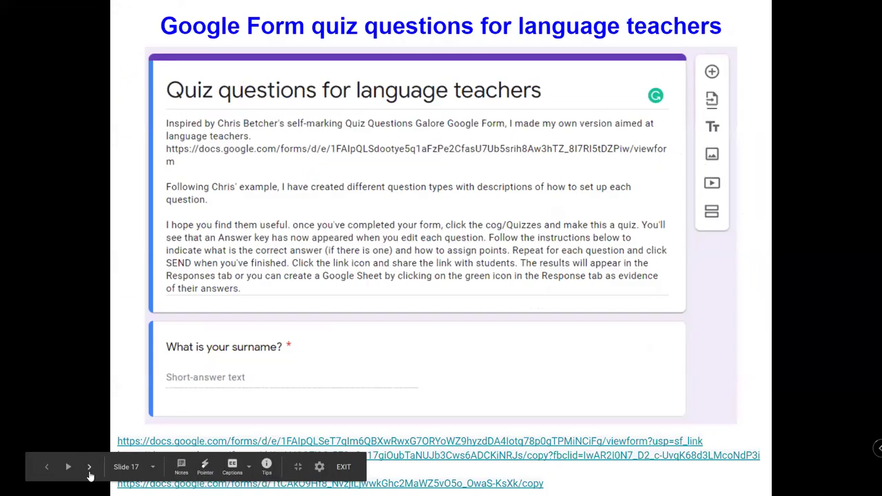
{"action": "left_click", "coordinate": [90, 469]}
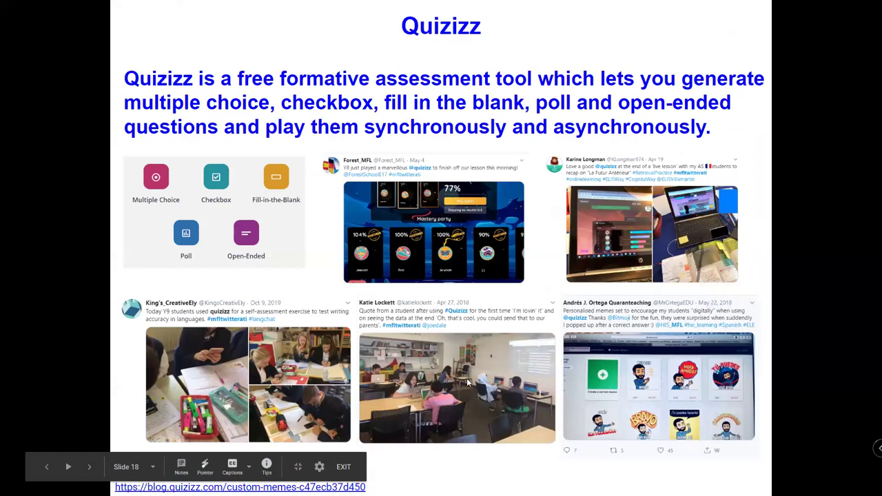
Step: Leave the slideshow, search the web for quizizz in its own tab and open the Quizizz website
{"action": "left_click", "coordinate": [342, 468]}
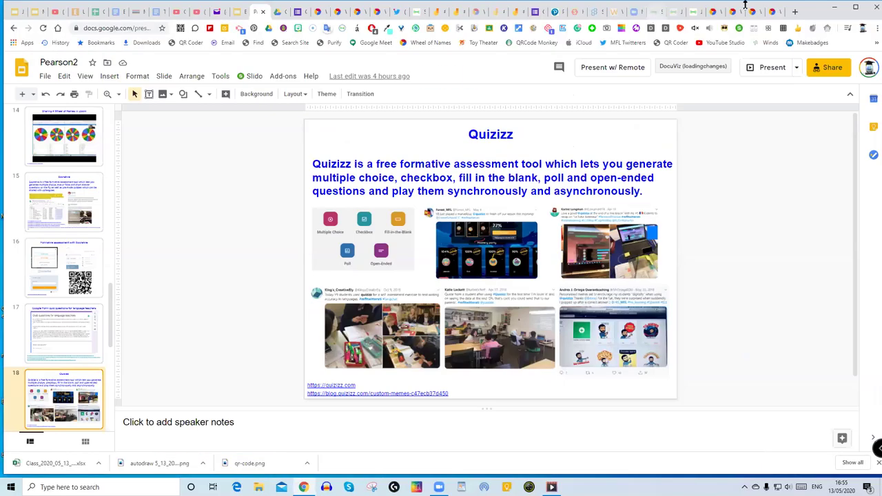
{"action": "left_click", "coordinate": [794, 12]}
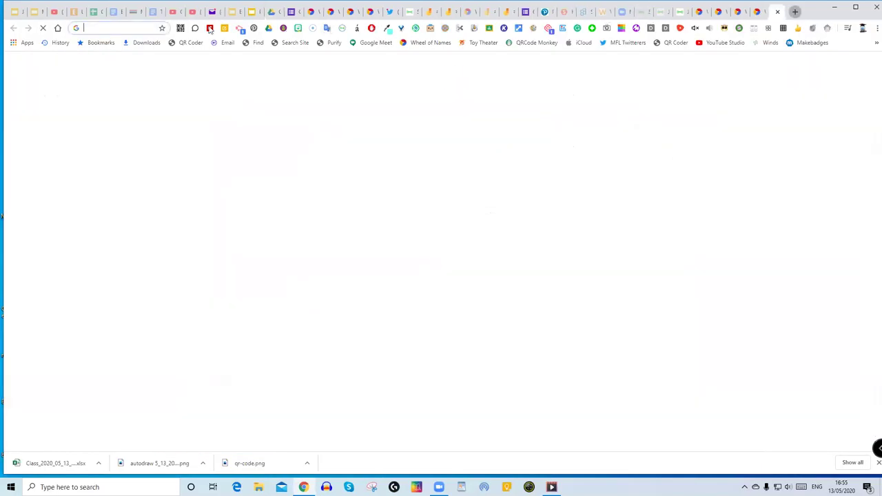
{"action": "left_click", "coordinate": [113, 29]}
{"action": "type", "text": "quizizz"}
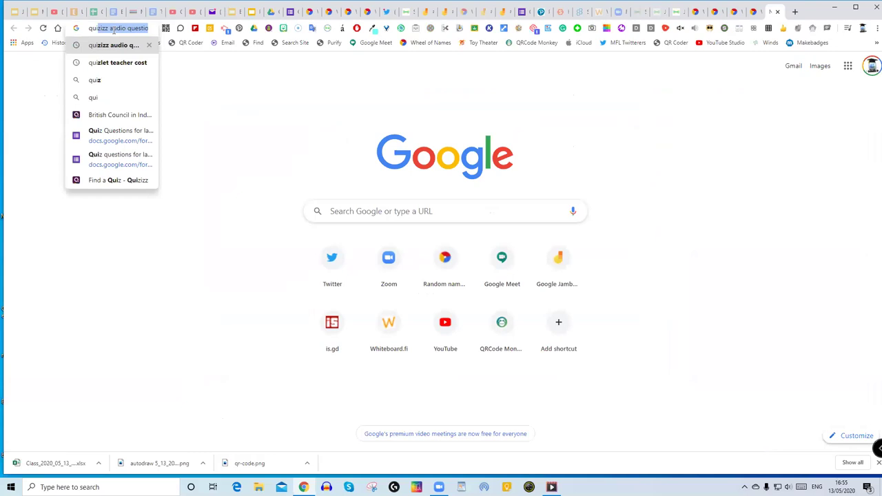
{"action": "key", "text": "Delete"}
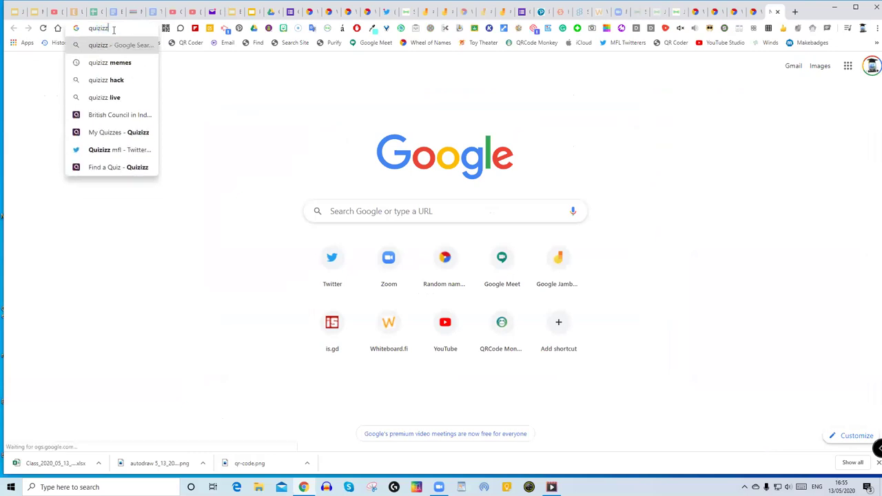
{"action": "key", "text": "Return"}
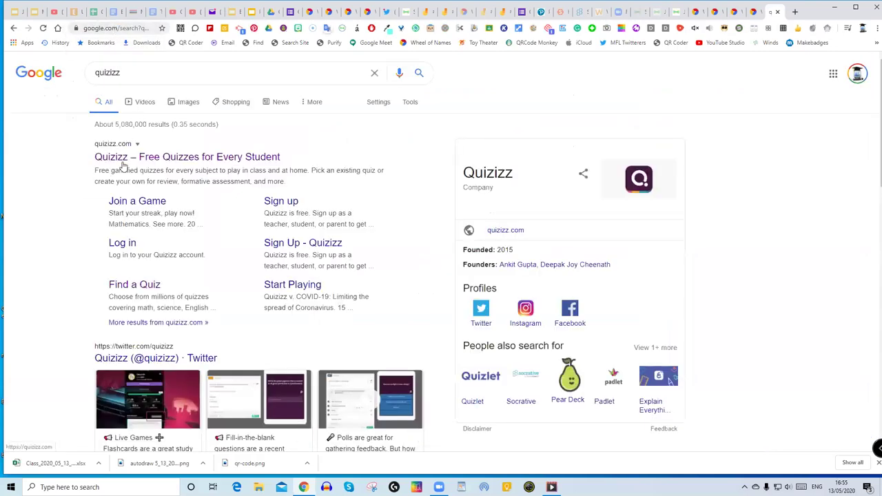
{"action": "left_click", "coordinate": [122, 159]}
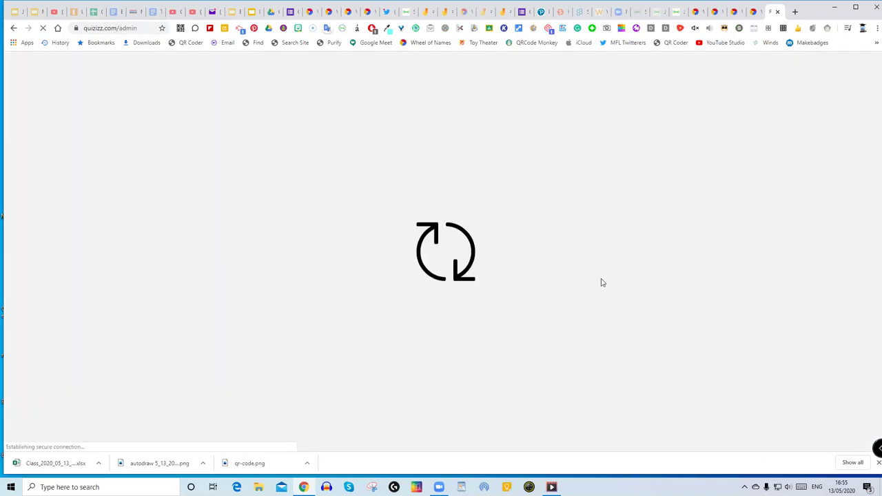
Step: Open the saved British Council in Indonesia quiz, host it as a live multiplayer game and start it for the joined players
{"action": "left_click", "coordinate": [38, 177]}
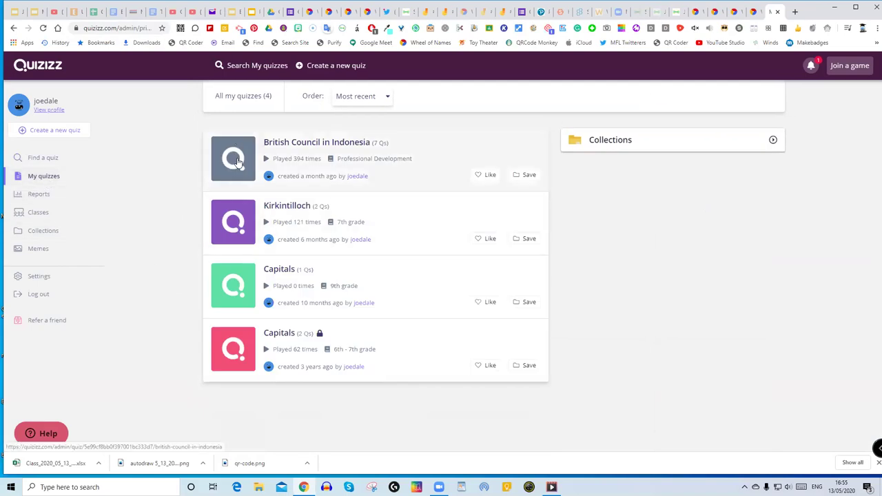
{"action": "left_click", "coordinate": [236, 161]}
{"action": "left_click", "coordinate": [224, 231]}
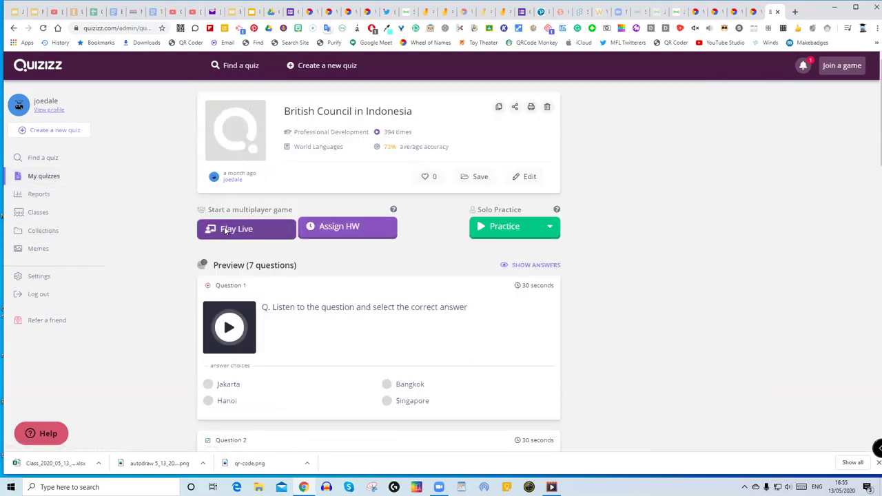
{"action": "left_click", "coordinate": [481, 174]}
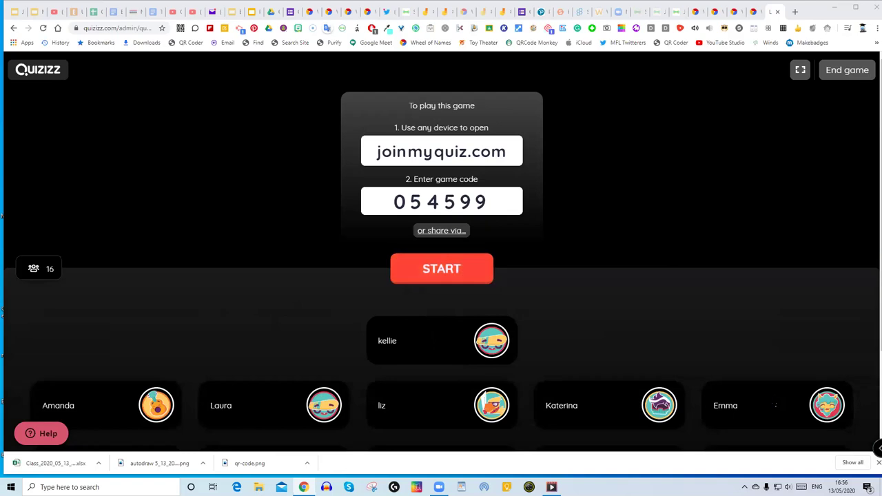
{"action": "left_click", "coordinate": [445, 273]}
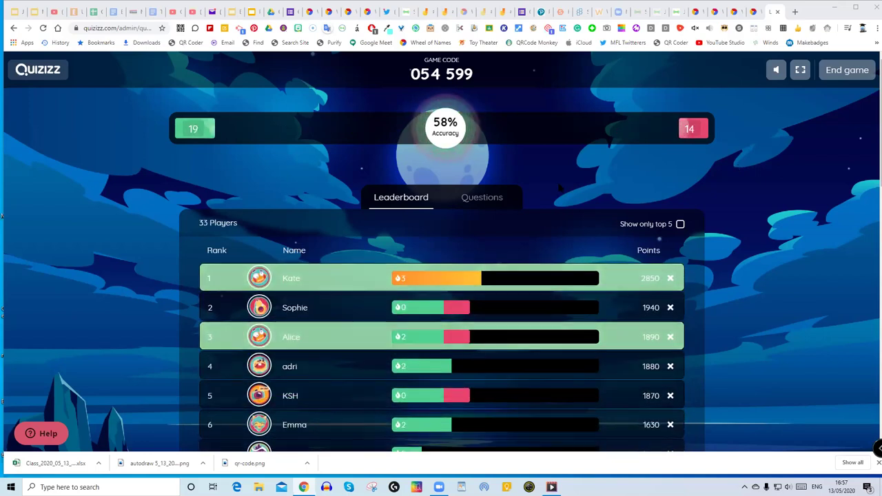
Step: Look through the per-question results of all seven questions in the live game and return to the leaderboard
{"action": "left_click", "coordinate": [483, 201]}
{"action": "scroll", "coordinate": [486, 335], "scroll_direction": "down", "scroll_amount": 9}
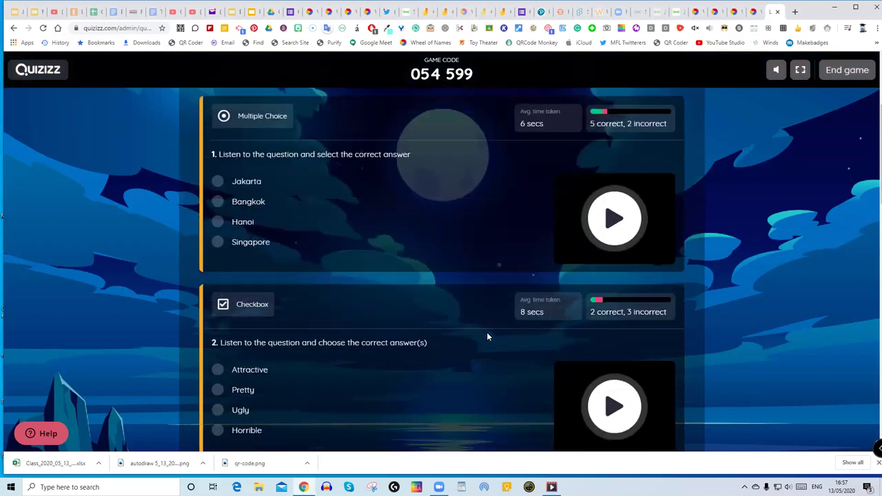
{"action": "scroll", "coordinate": [483, 336], "scroll_direction": "down", "scroll_amount": 8}
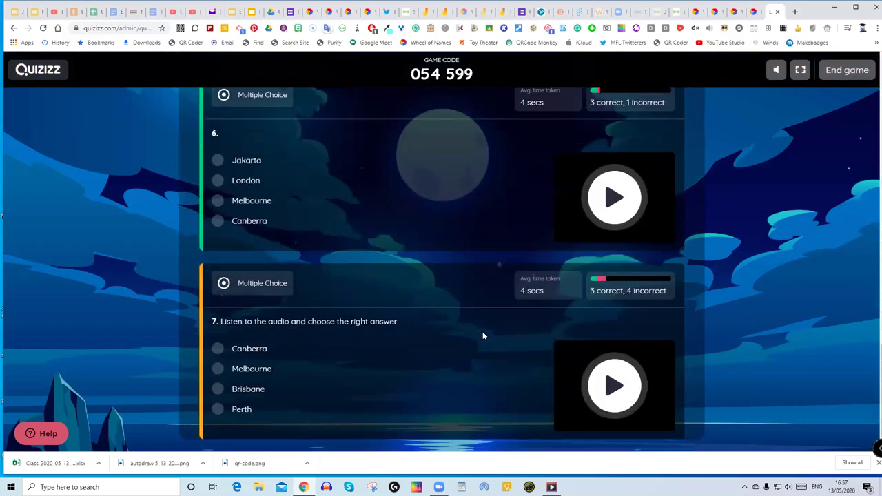
{"action": "scroll", "coordinate": [482, 335], "scroll_direction": "up", "scroll_amount": 15}
{"action": "scroll", "coordinate": [482, 335], "scroll_direction": "up", "scroll_amount": 3}
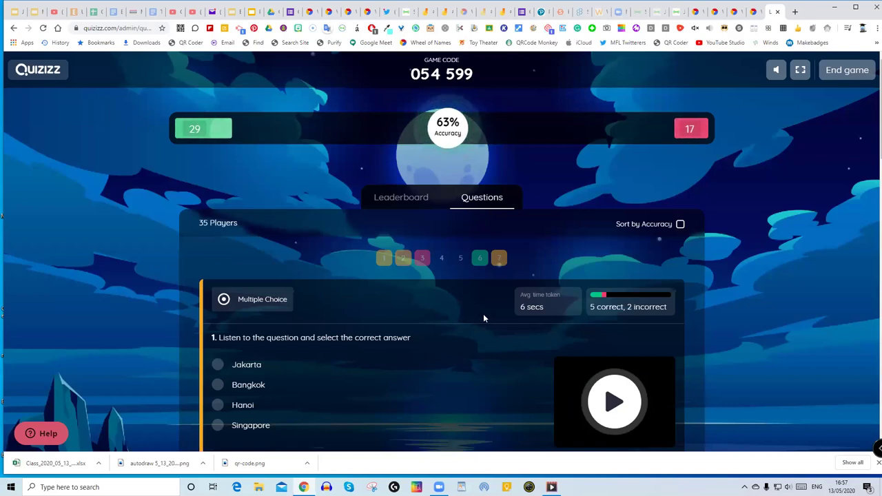
{"action": "left_click", "coordinate": [415, 200]}
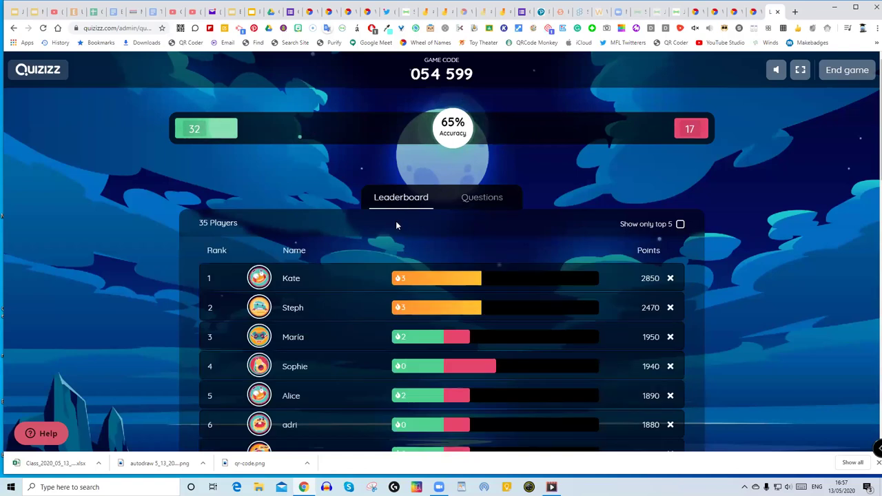
Step: End the live game, and return to the presentation to show the Quizizz slide full screen
{"action": "left_click", "coordinate": [837, 71]}
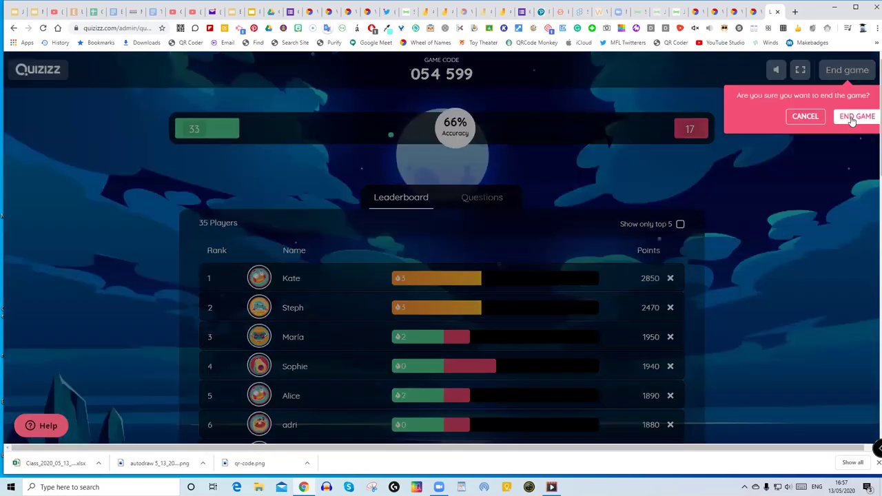
{"action": "left_click", "coordinate": [854, 116]}
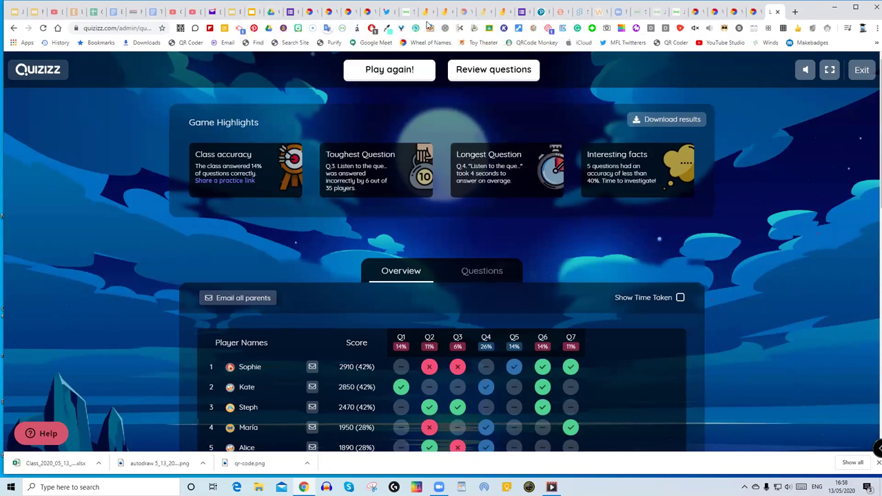
{"action": "left_click", "coordinate": [253, 12]}
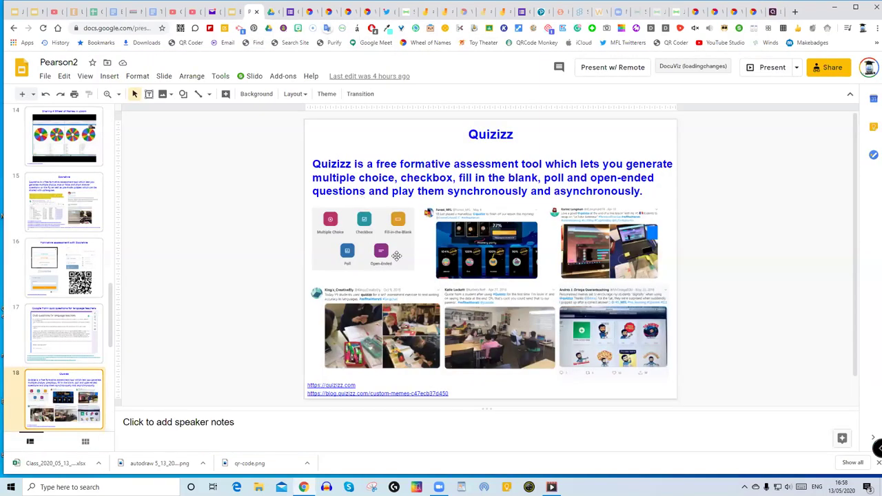
{"action": "left_click", "coordinate": [772, 69]}
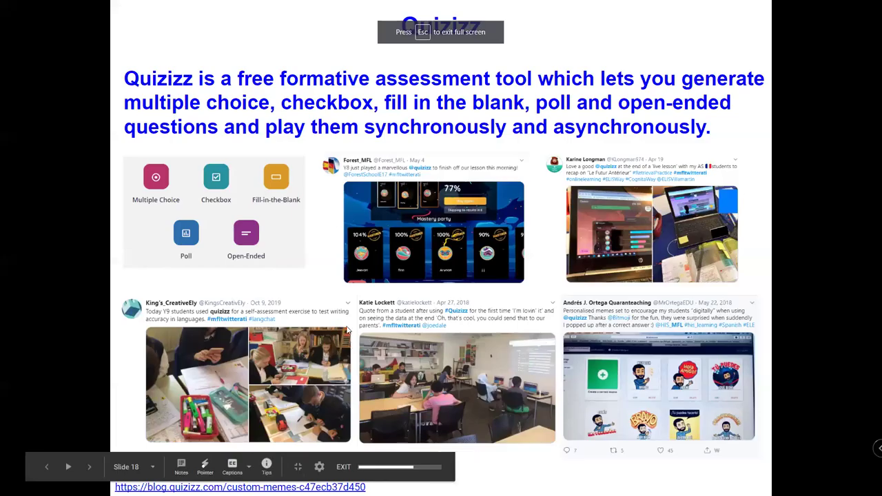
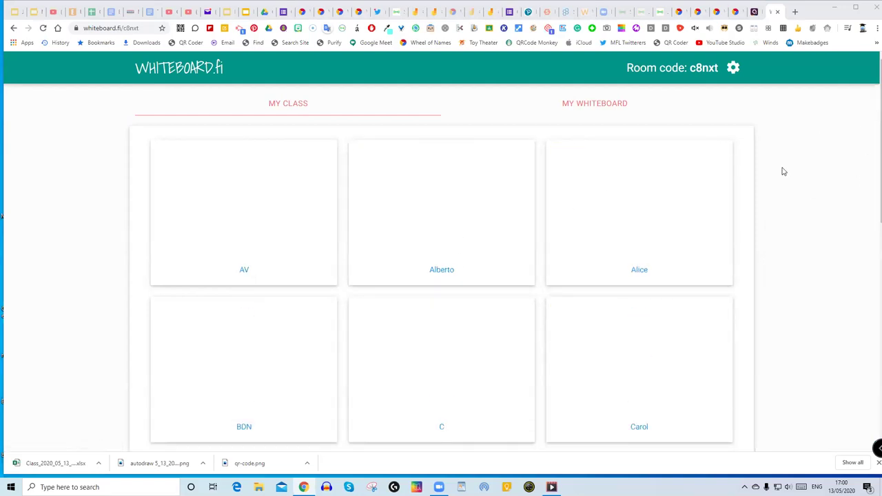
Step: Look over the students' boards in the Whiteboard.fi class overview, enlarging the third student's board and closing it again
{"action": "scroll", "coordinate": [783, 171], "scroll_direction": "down", "scroll_amount": 3}
{"action": "scroll", "coordinate": [783, 172], "scroll_direction": "up", "scroll_amount": 4}
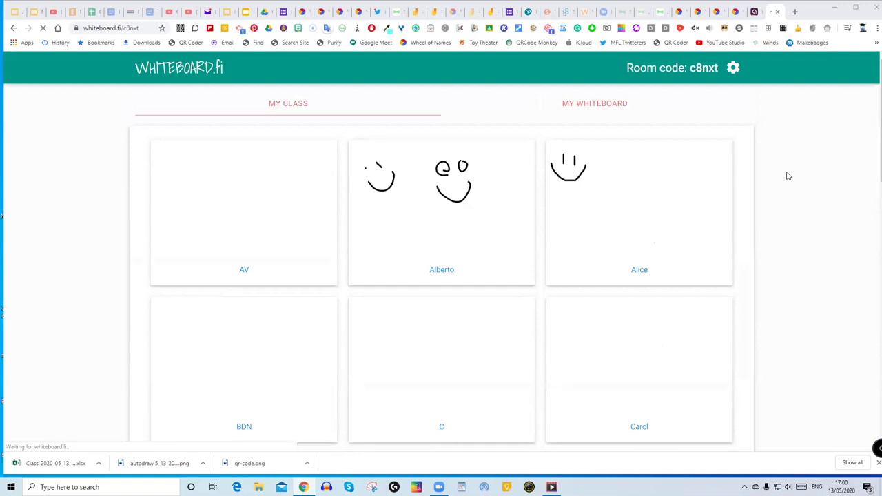
{"action": "scroll", "coordinate": [808, 189], "scroll_direction": "down", "scroll_amount": 1}
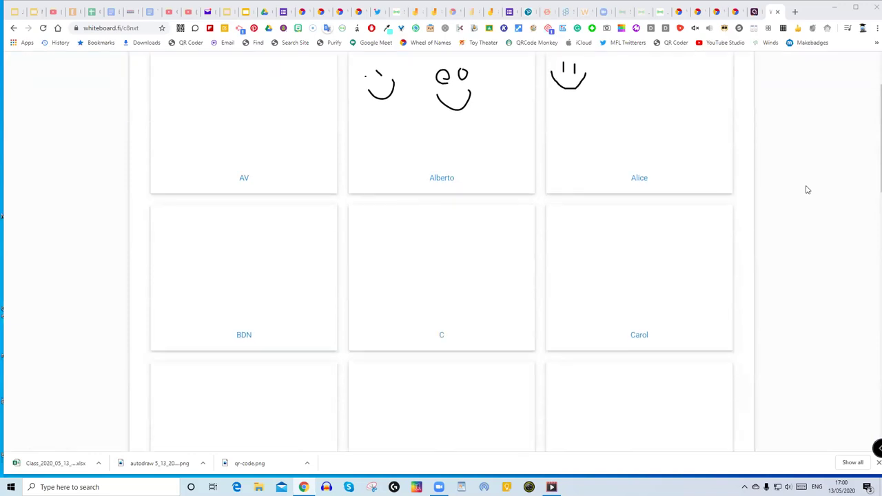
{"action": "scroll", "coordinate": [808, 190], "scroll_direction": "down", "scroll_amount": 4}
{"action": "scroll", "coordinate": [807, 190], "scroll_direction": "up", "scroll_amount": 5}
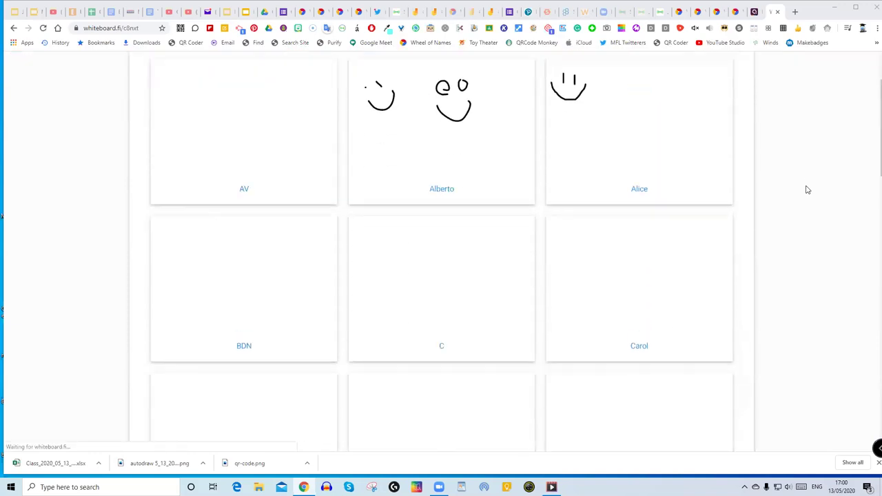
{"action": "left_click", "coordinate": [638, 233]}
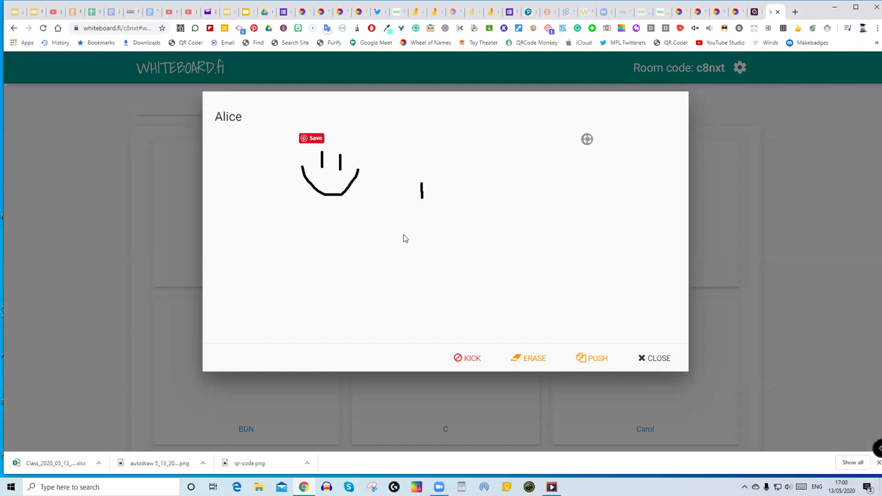
{"action": "key", "text": "Escape"}
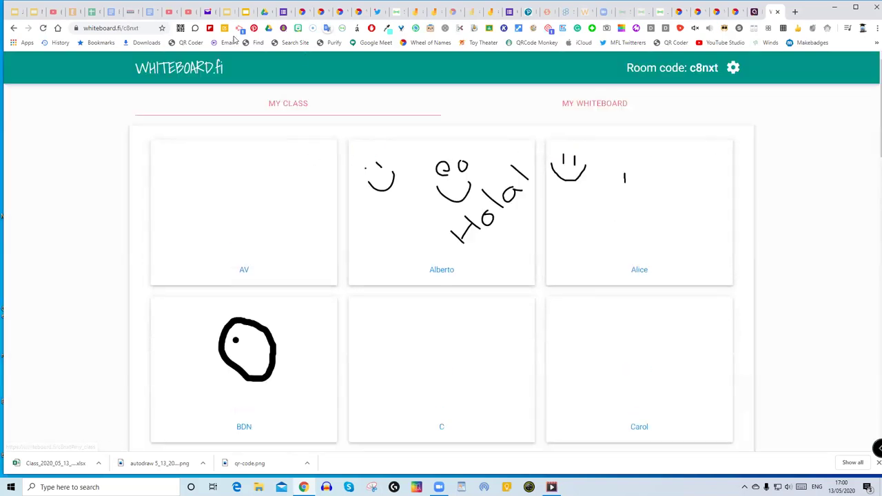
Step: Start a browser-tab recording with the screen recorder extension, and enlarge and close the third student's board during the countdown
{"action": "left_click", "coordinate": [239, 31]}
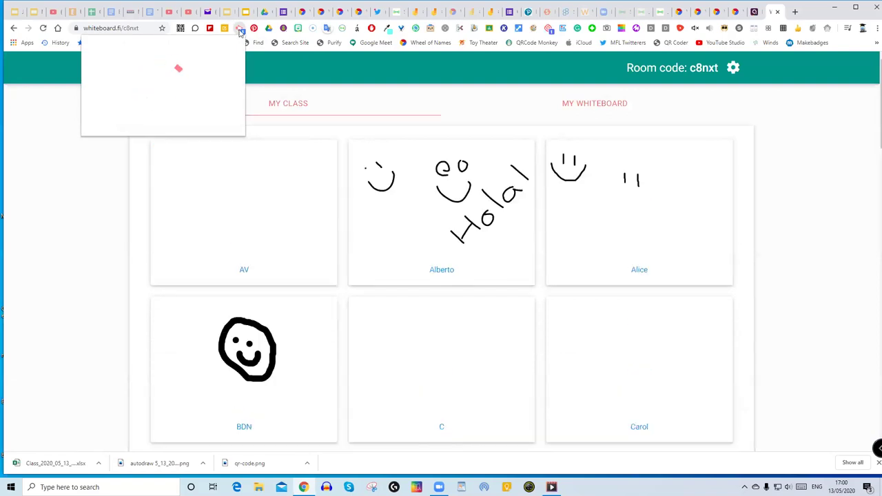
{"action": "left_click", "coordinate": [163, 225]}
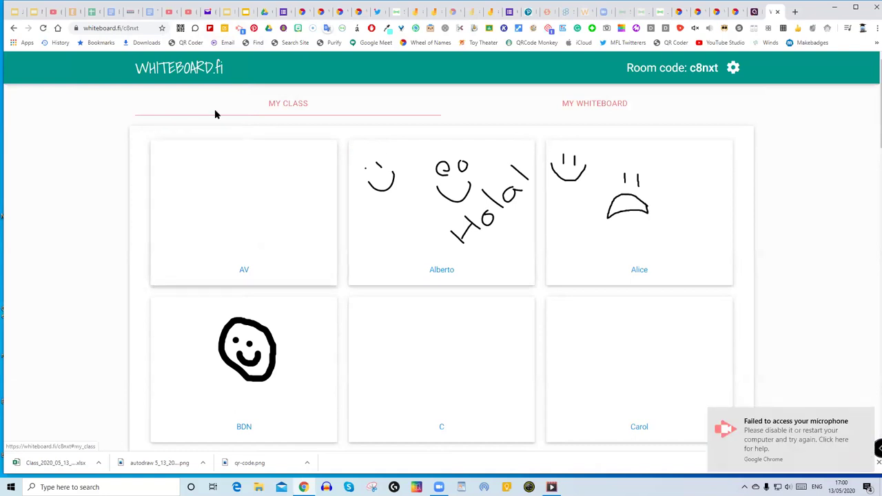
{"action": "left_click", "coordinate": [241, 30]}
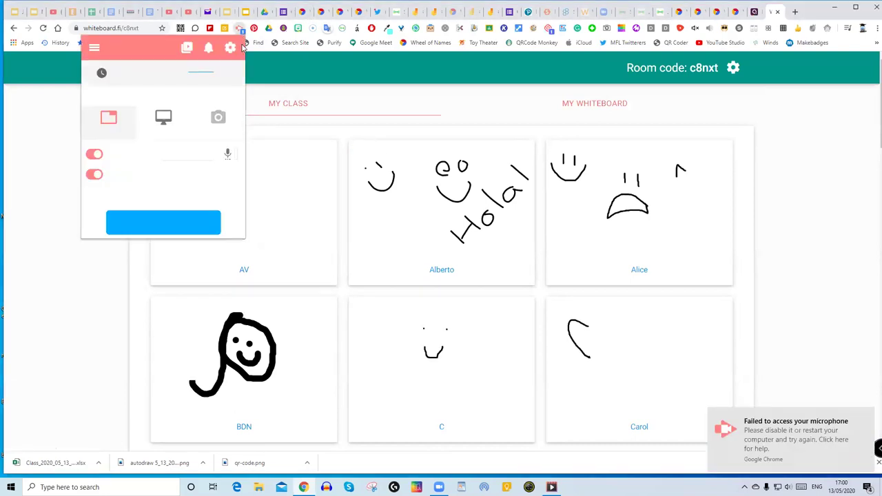
{"action": "left_click", "coordinate": [166, 222]}
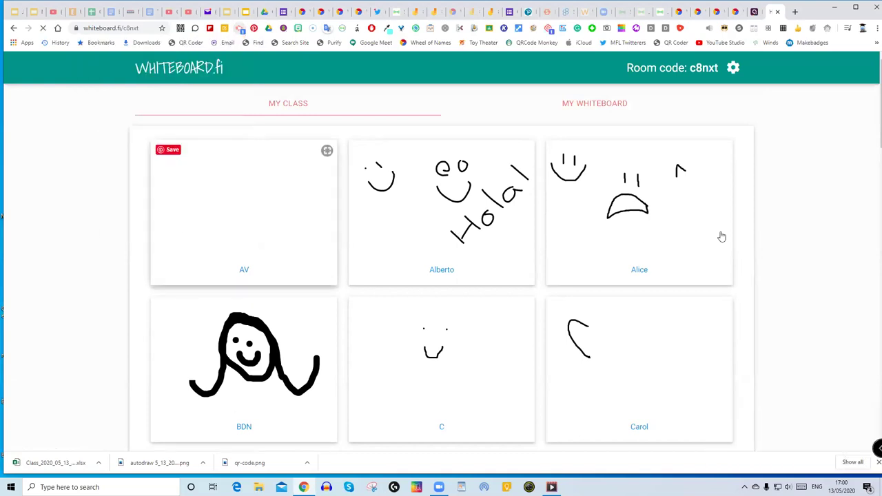
{"action": "left_click", "coordinate": [641, 274]}
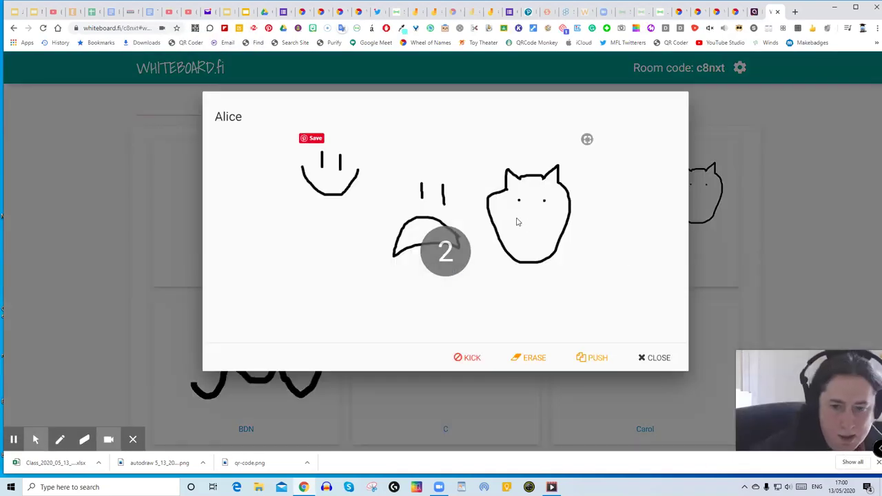
{"action": "left_click", "coordinate": [138, 413]}
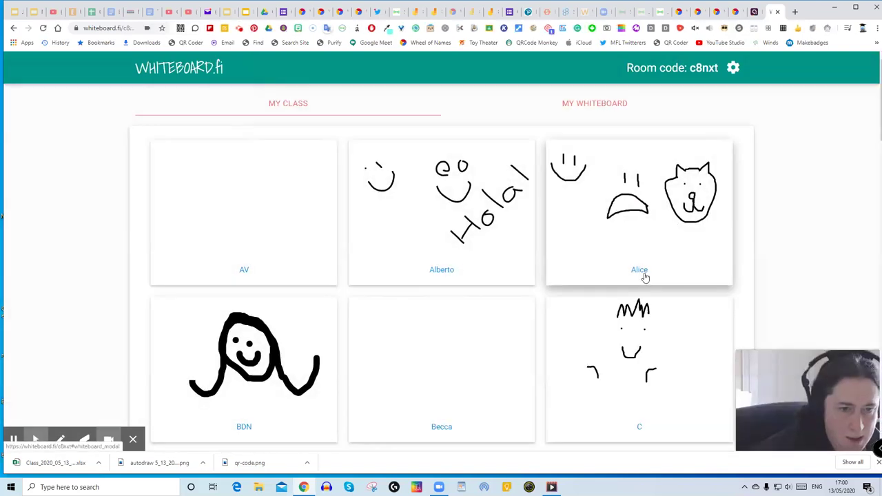
Step: Annotate the third student's board with the recorder's red pen, drawing an arrow, a heart, a tick and a second arrow
{"action": "left_click", "coordinate": [644, 275]}
{"action": "left_click", "coordinate": [59, 439]}
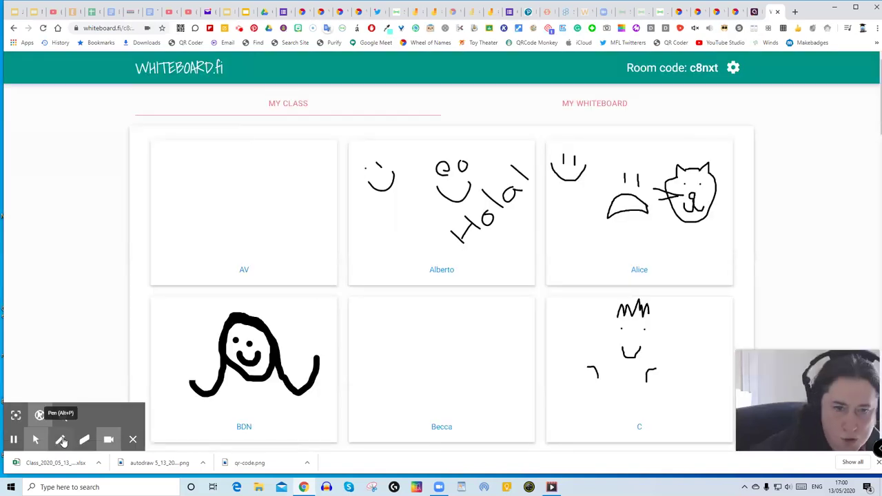
{"action": "left_click", "coordinate": [60, 439]}
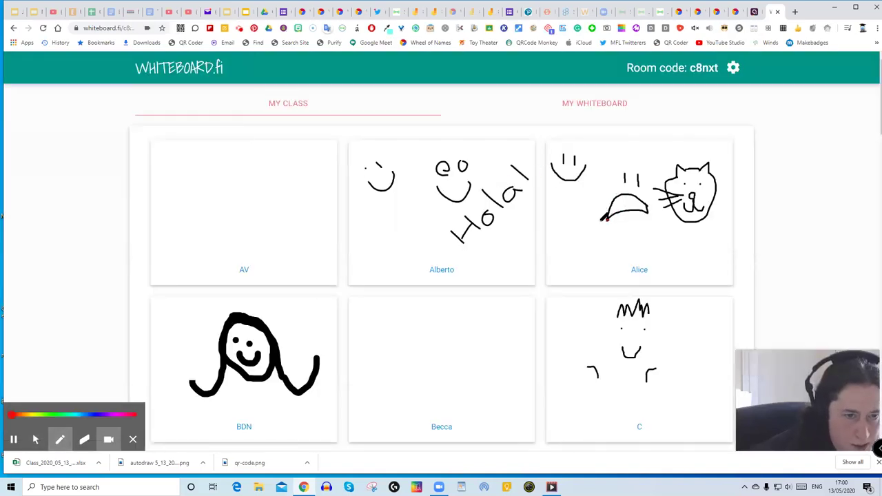
{"action": "left_click_drag", "start_coordinate": [564, 260], "coordinate": [595, 235]}
{"action": "mouse_move", "coordinate": [661, 248]}
{"action": "left_mouse_down"}
{"action": "mouse_move", "coordinate": [667, 270]}
{"action": "mouse_move", "coordinate": [663, 238]}
{"action": "mouse_move", "coordinate": [633, 242]}
{"action": "mouse_move", "coordinate": [666, 270]}
{"action": "left_mouse_up"}
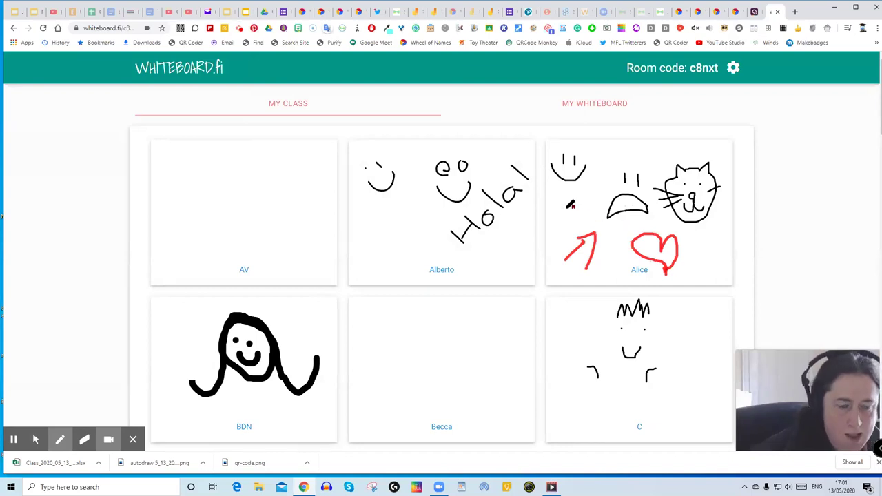
{"action": "mouse_move", "coordinate": [560, 205]}
{"action": "left_mouse_down"}
{"action": "mouse_move", "coordinate": [563, 220]}
{"action": "mouse_move", "coordinate": [589, 188]}
{"action": "left_mouse_up"}
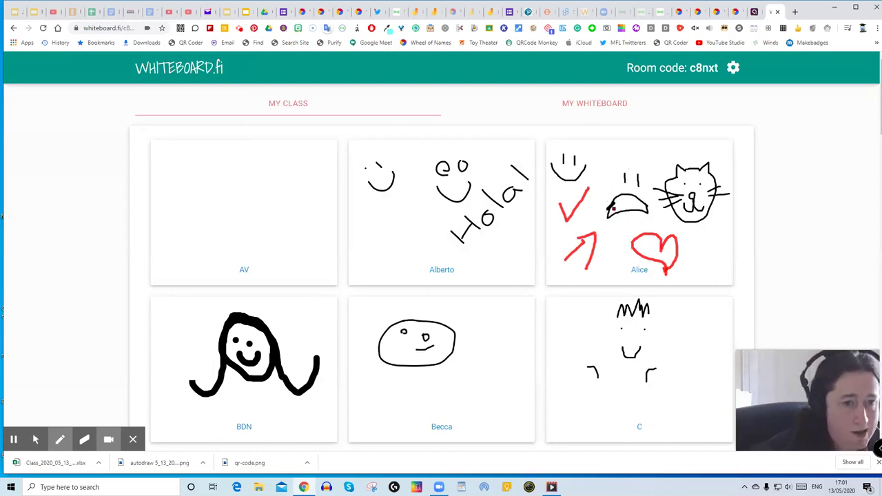
{"action": "mouse_move", "coordinate": [600, 153]}
{"action": "left_mouse_down"}
{"action": "mouse_move", "coordinate": [636, 158]}
{"action": "mouse_move", "coordinate": [626, 164]}
{"action": "left_mouse_up"}
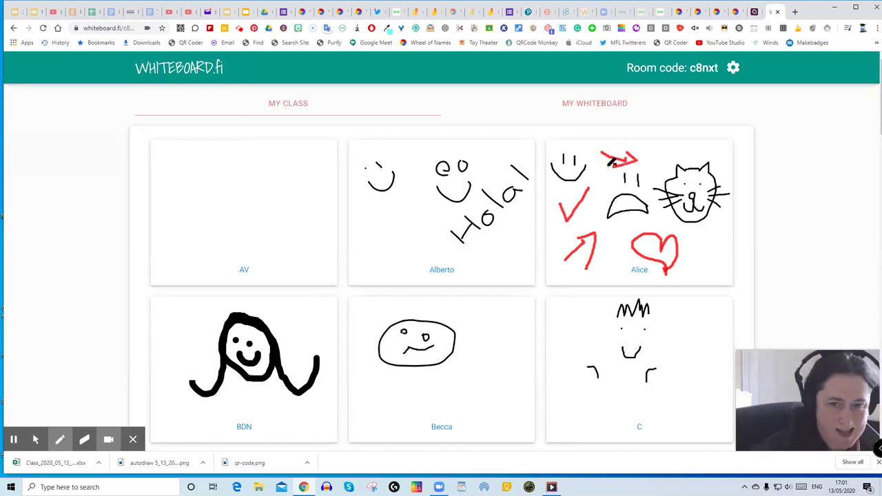
Step: Clear the red pen annotations from the third student's board and stop the browser-tab recording
{"action": "key", "text": "F5"}
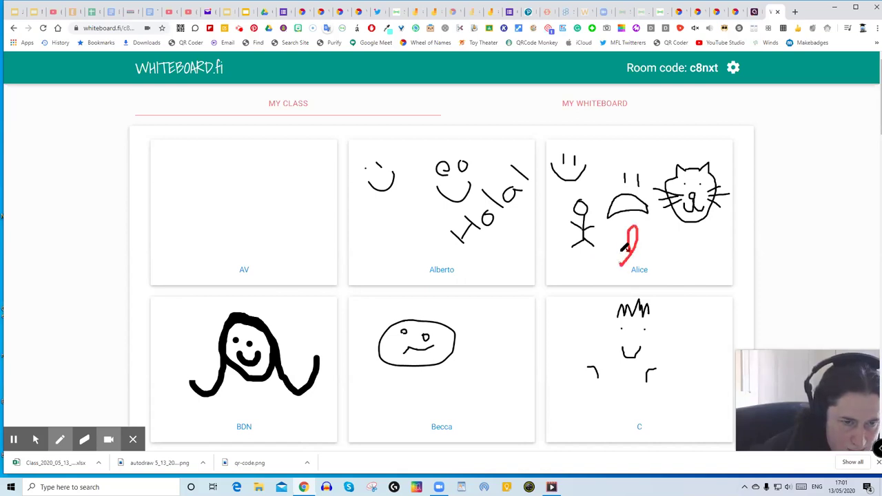
{"action": "key", "text": "F5"}
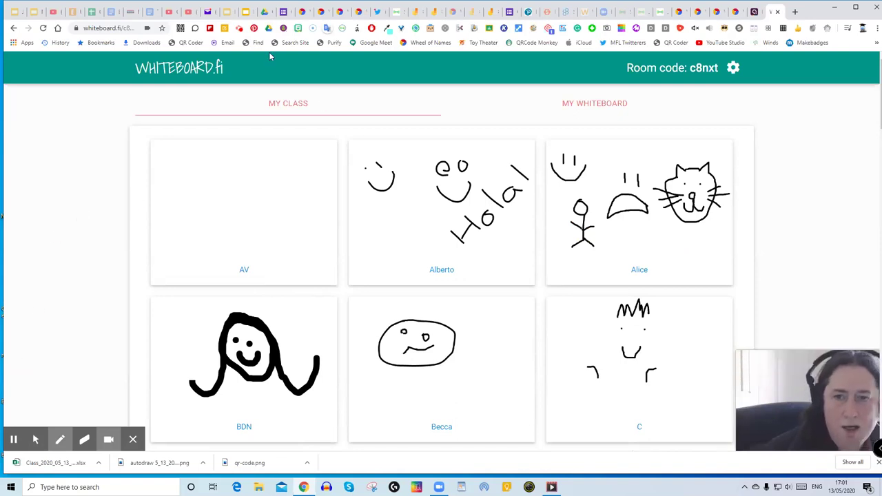
{"action": "left_click", "coordinate": [238, 29]}
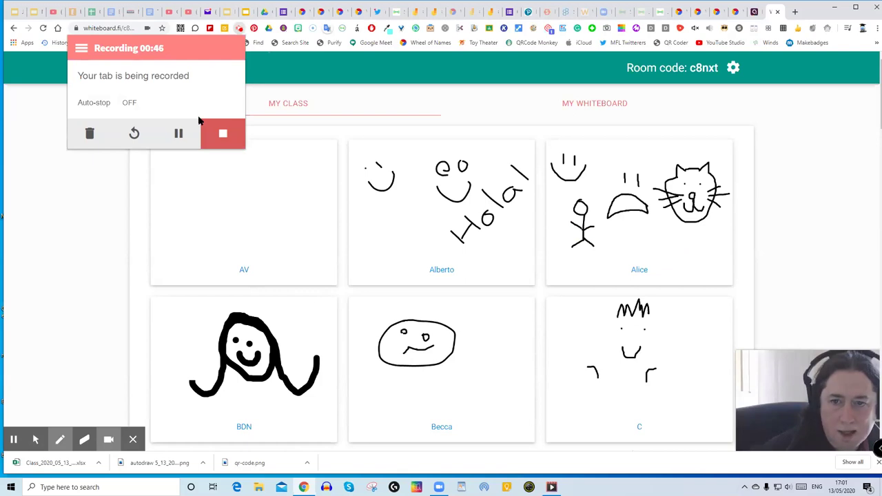
{"action": "left_click", "coordinate": [223, 134]}
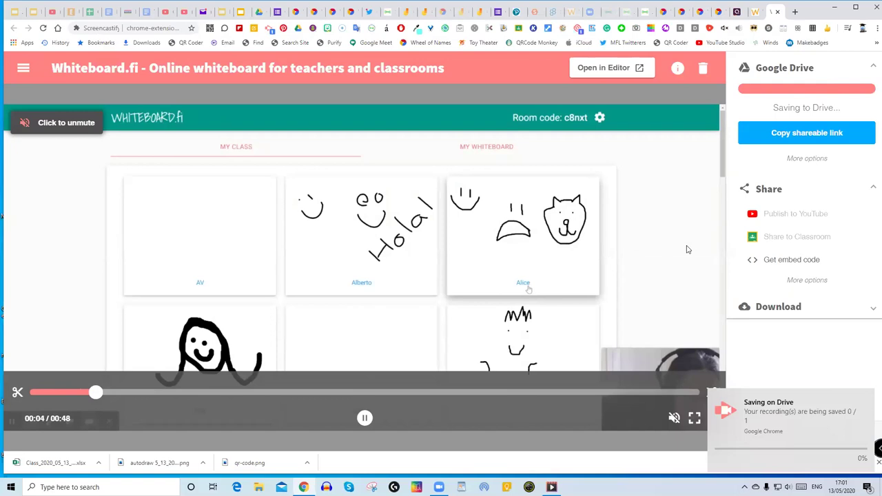
Step: Replay the start of the recording with sound, pause it at 00:12, and copy its shareable link
{"action": "left_click", "coordinate": [674, 418]}
{"action": "left_click_drag", "start_coordinate": [134, 392], "coordinate": [29, 392]}
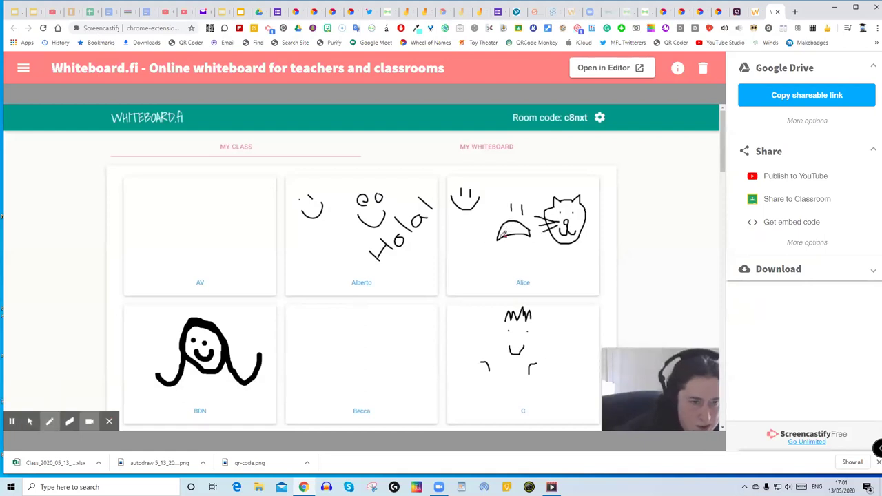
{"action": "mouse_move", "coordinate": [71, 275]}
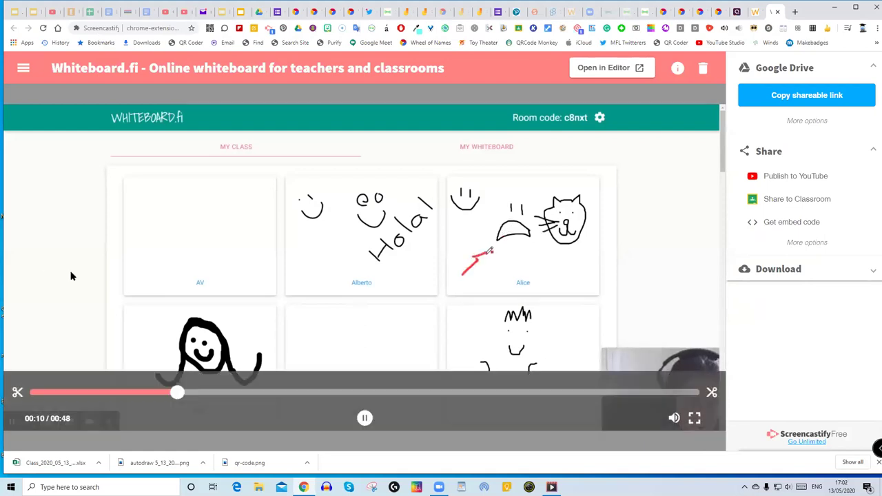
{"action": "left_click", "coordinate": [364, 418]}
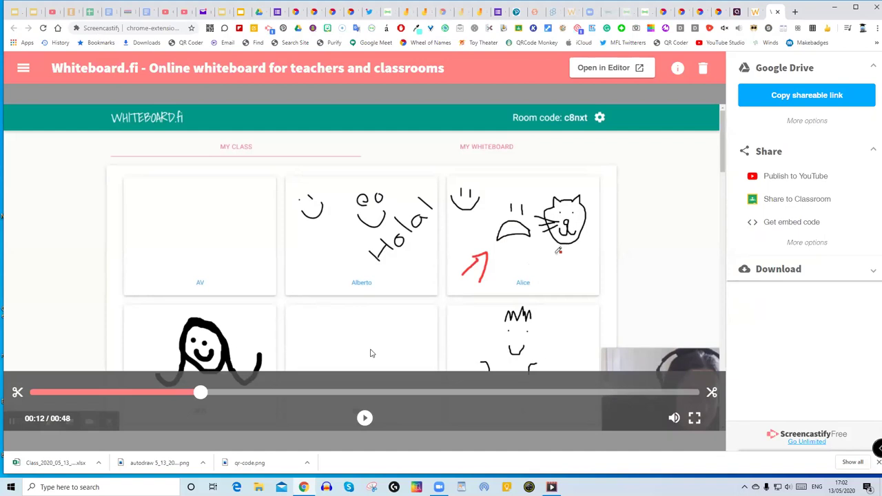
{"action": "left_click", "coordinate": [783, 100]}
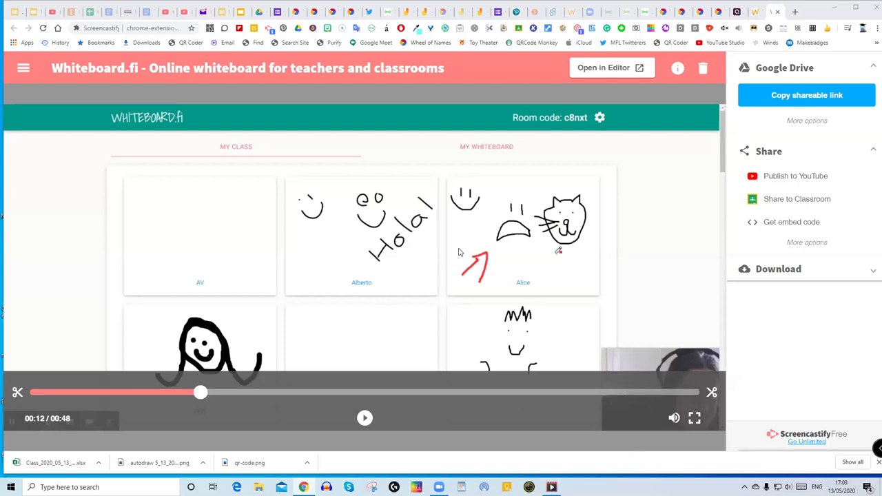
Step: Return to the Pearson2 presentation, present it full screen and advance to the Google Meet slide
{"action": "left_click", "coordinate": [240, 13]}
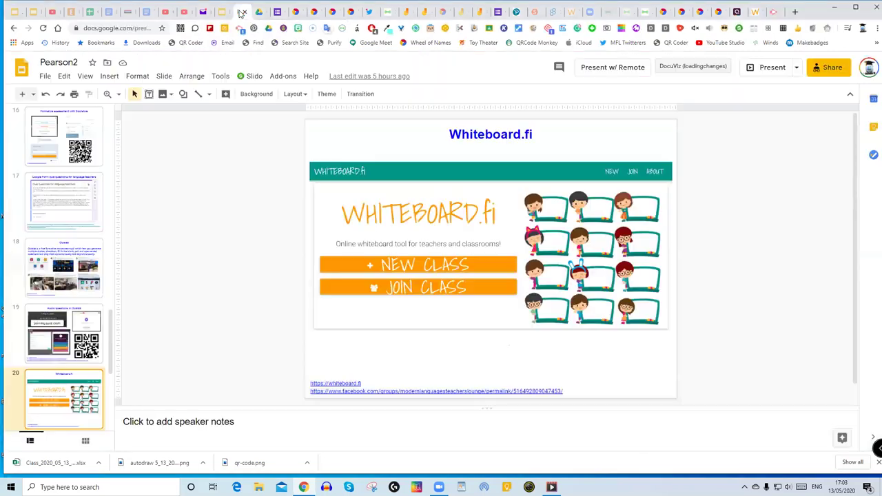
{"action": "left_click", "coordinate": [773, 68]}
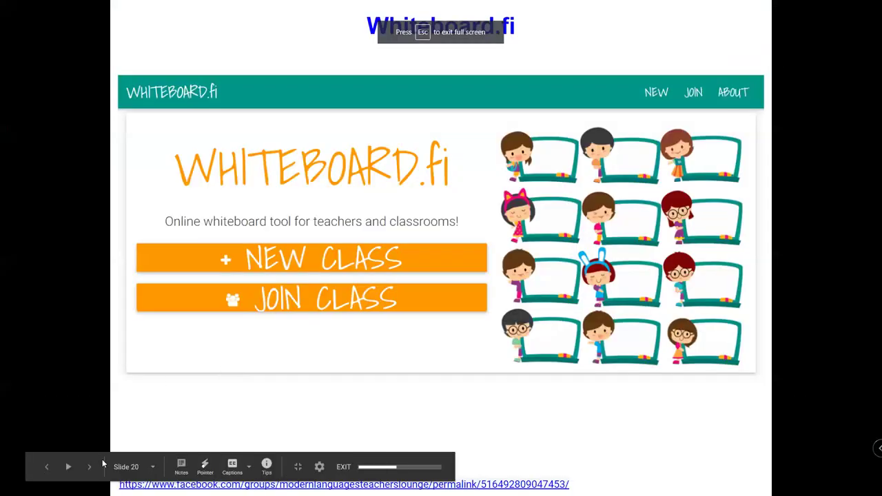
{"action": "left_click", "coordinate": [89, 466]}
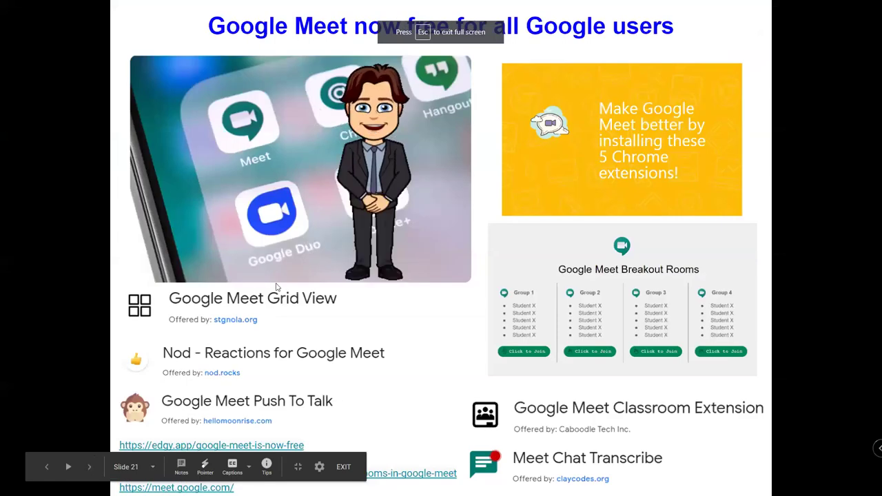